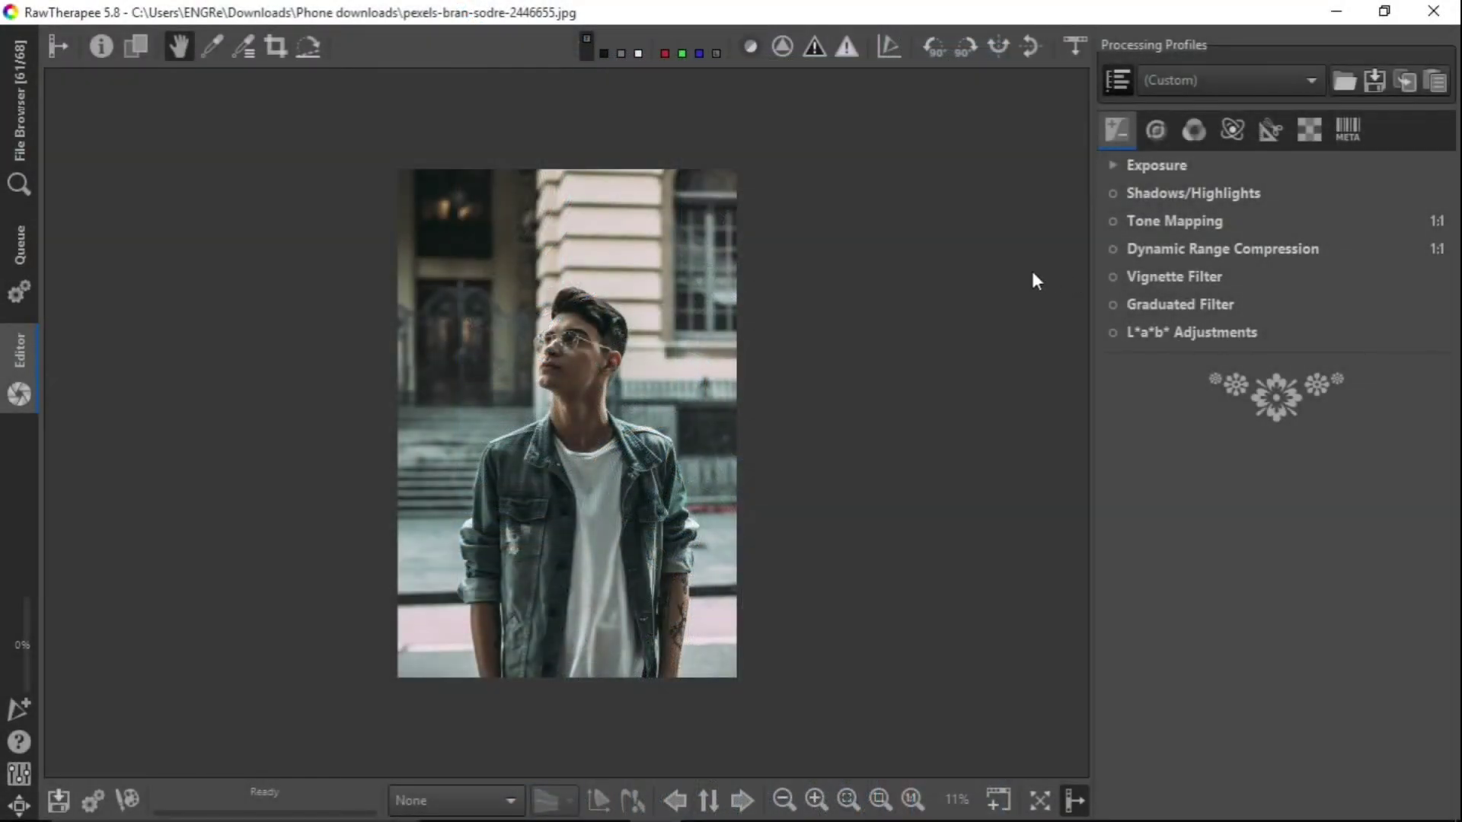
- Enable Shadows/Highlights and set Highlights to 19 and Shadows to 40
left_click(1112, 194)
left_click(1140, 195)
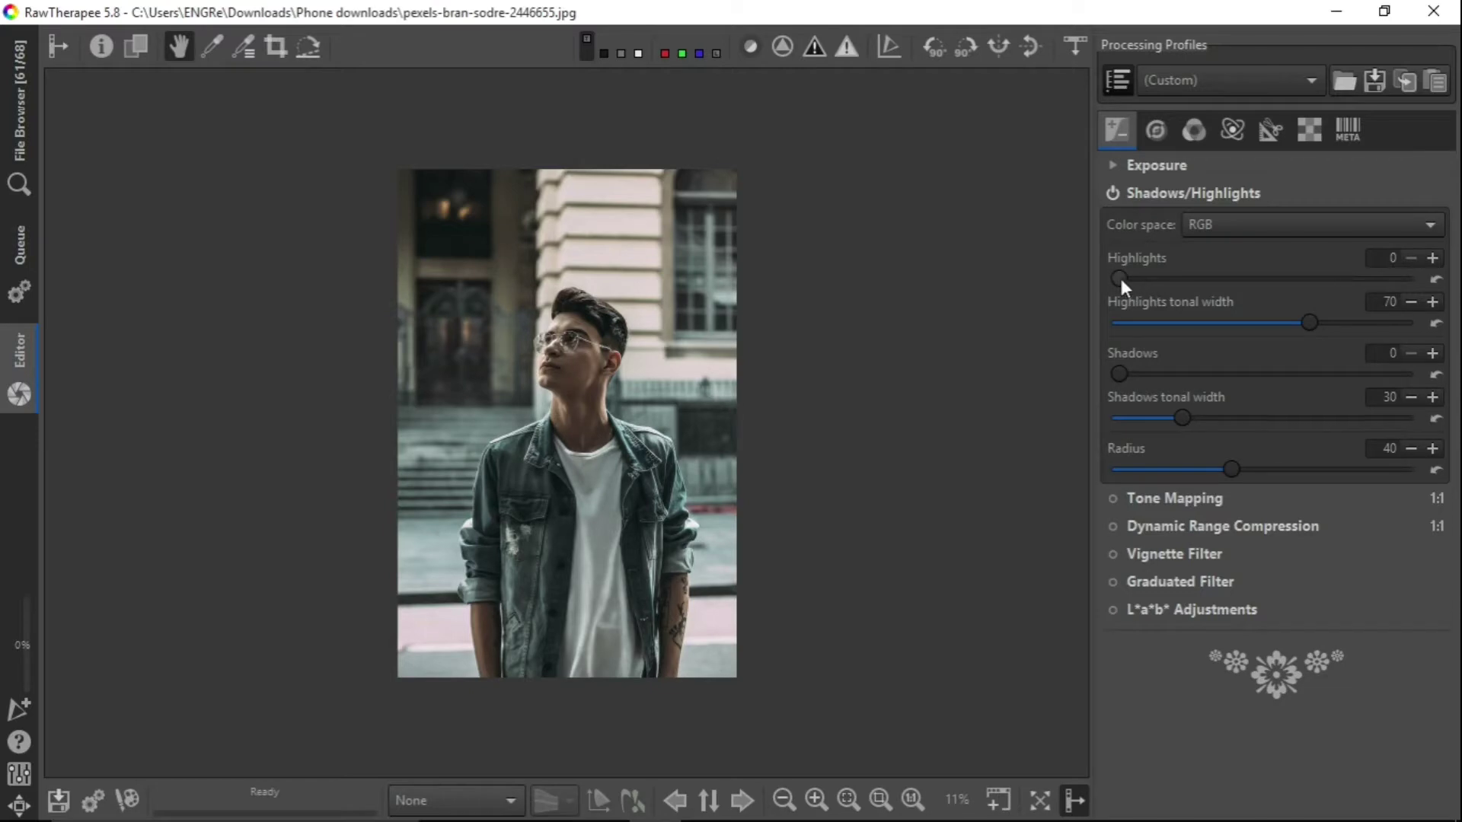
left_click_drag(1136, 279, 1185, 284)
left_click(1179, 283)
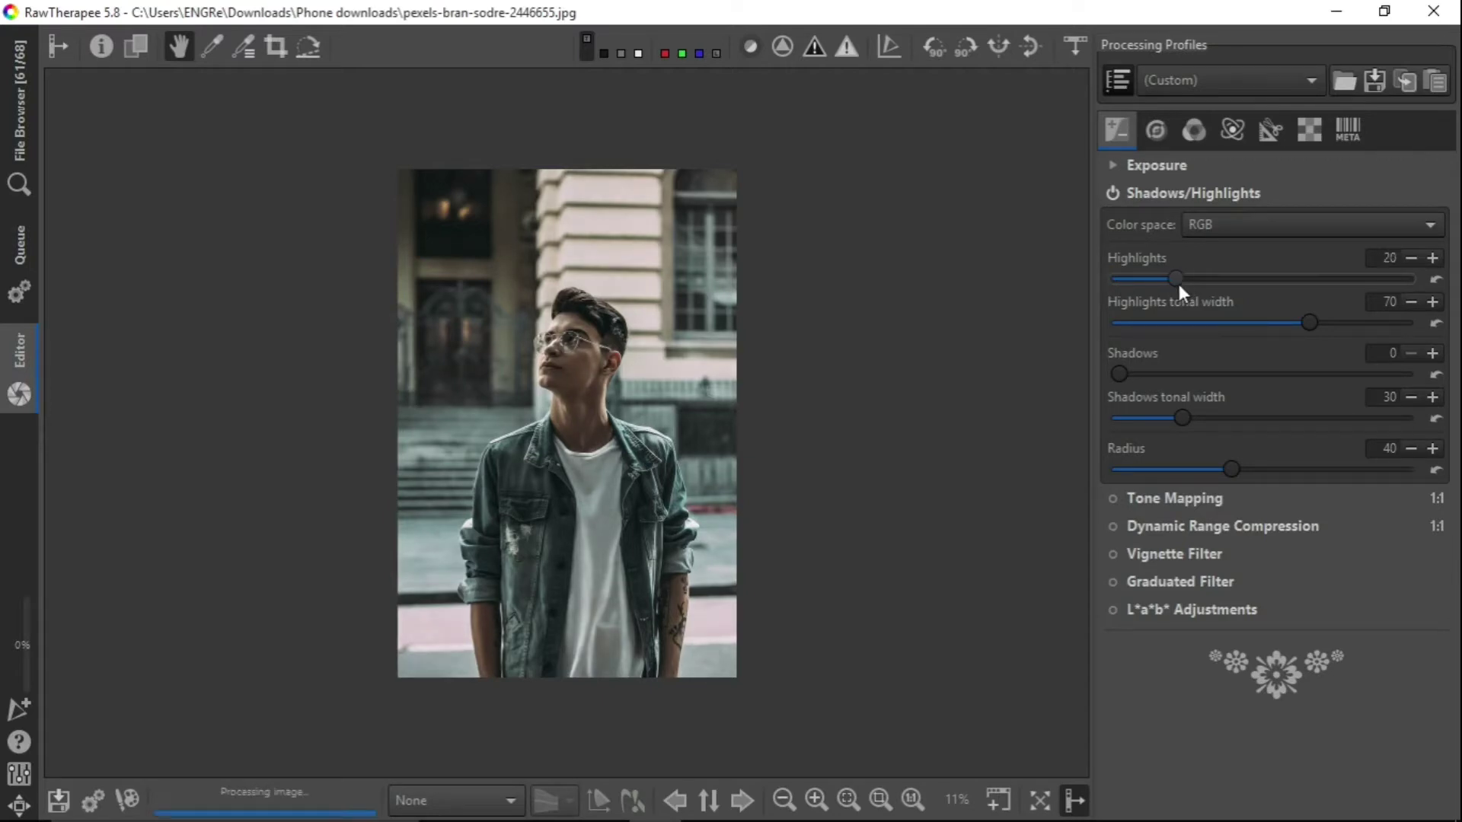
scroll(1177, 281, "down", 1)
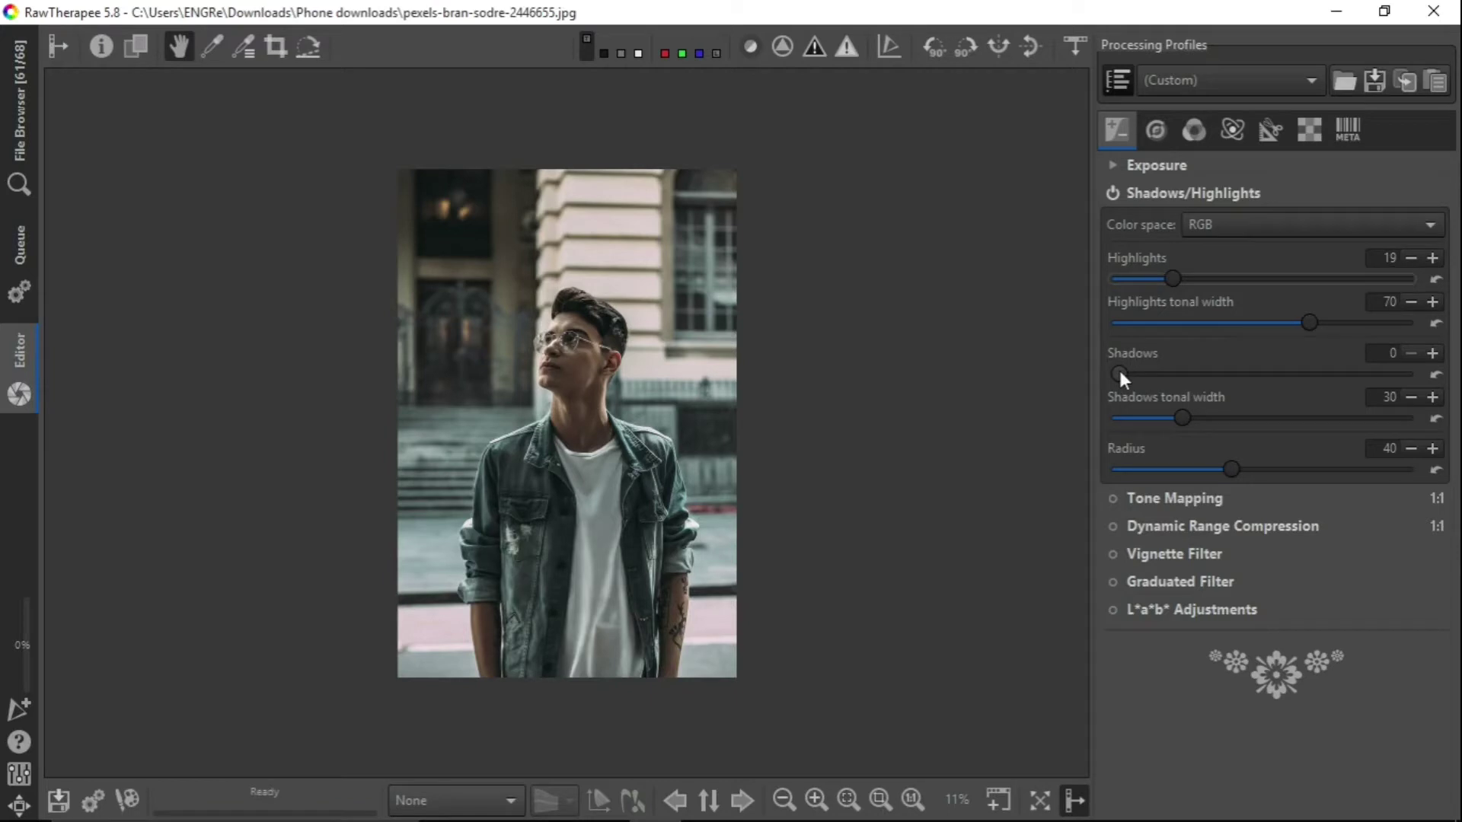
left_click_drag(1120, 371, 1235, 376)
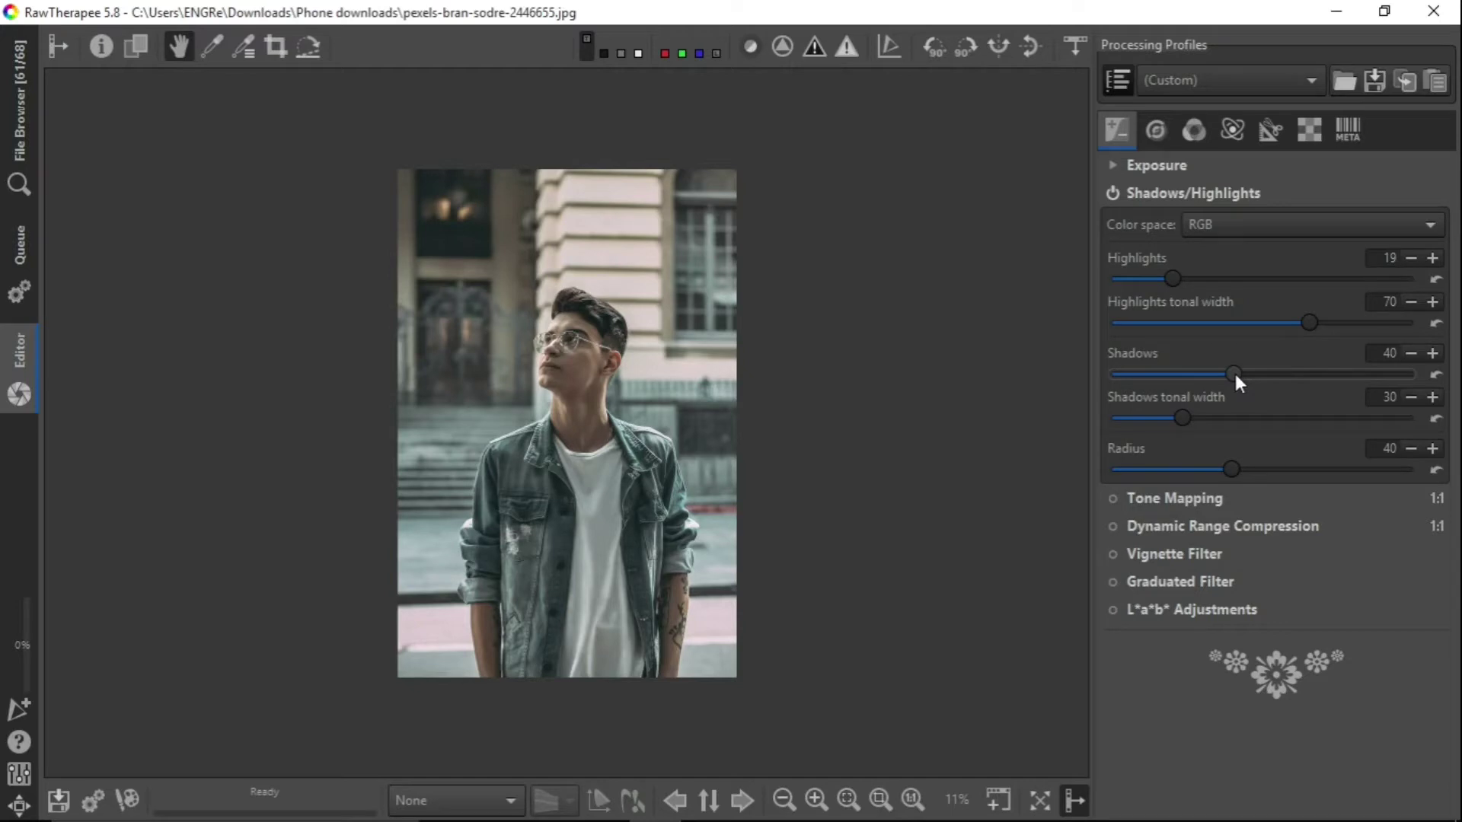
- Enable L*a*b* Adjustments with Chromaticity 15 and Avoid color shift ticked
left_click(1164, 195)
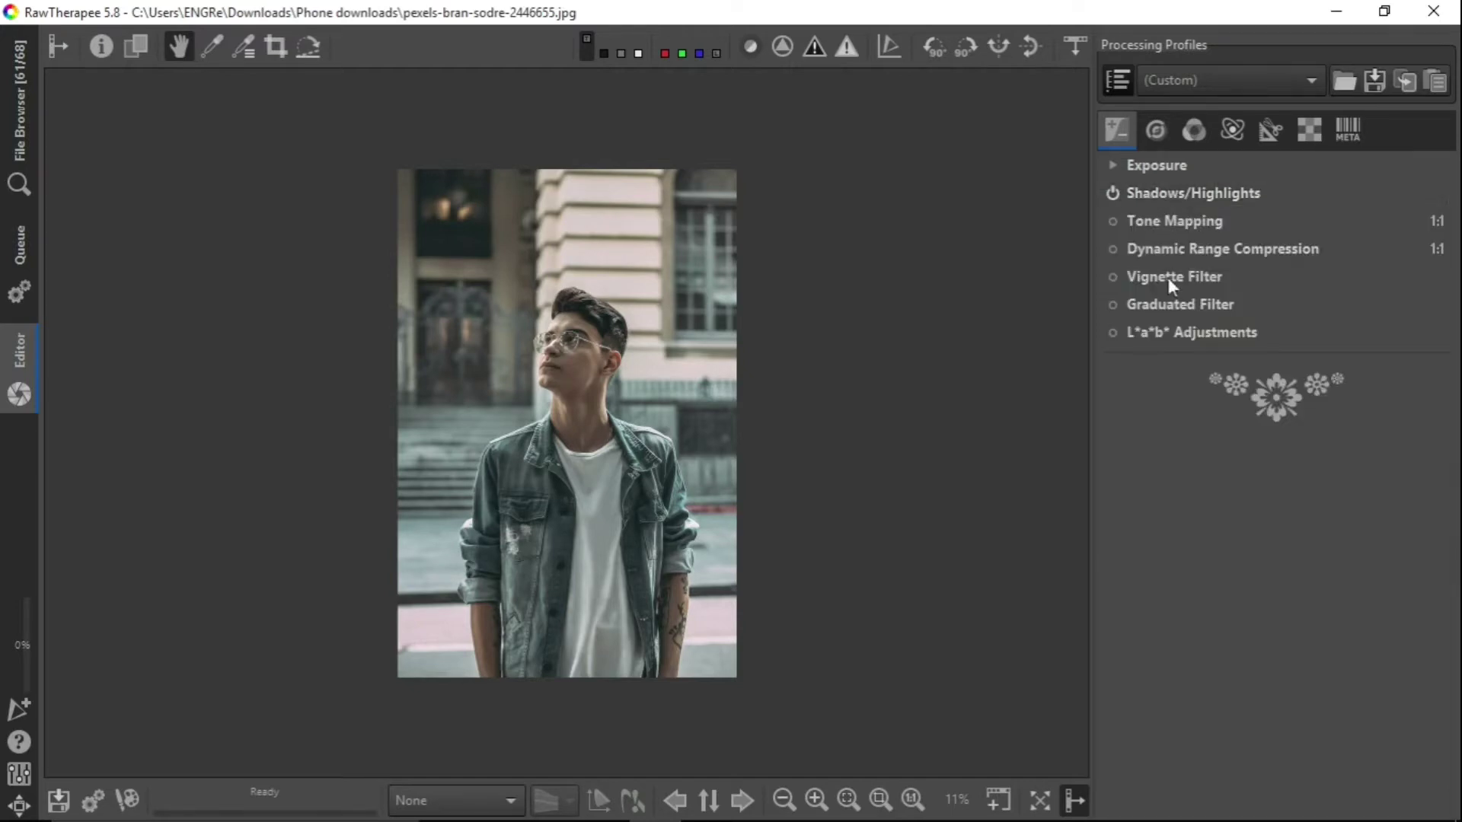
left_click(1176, 330)
left_click(1114, 330)
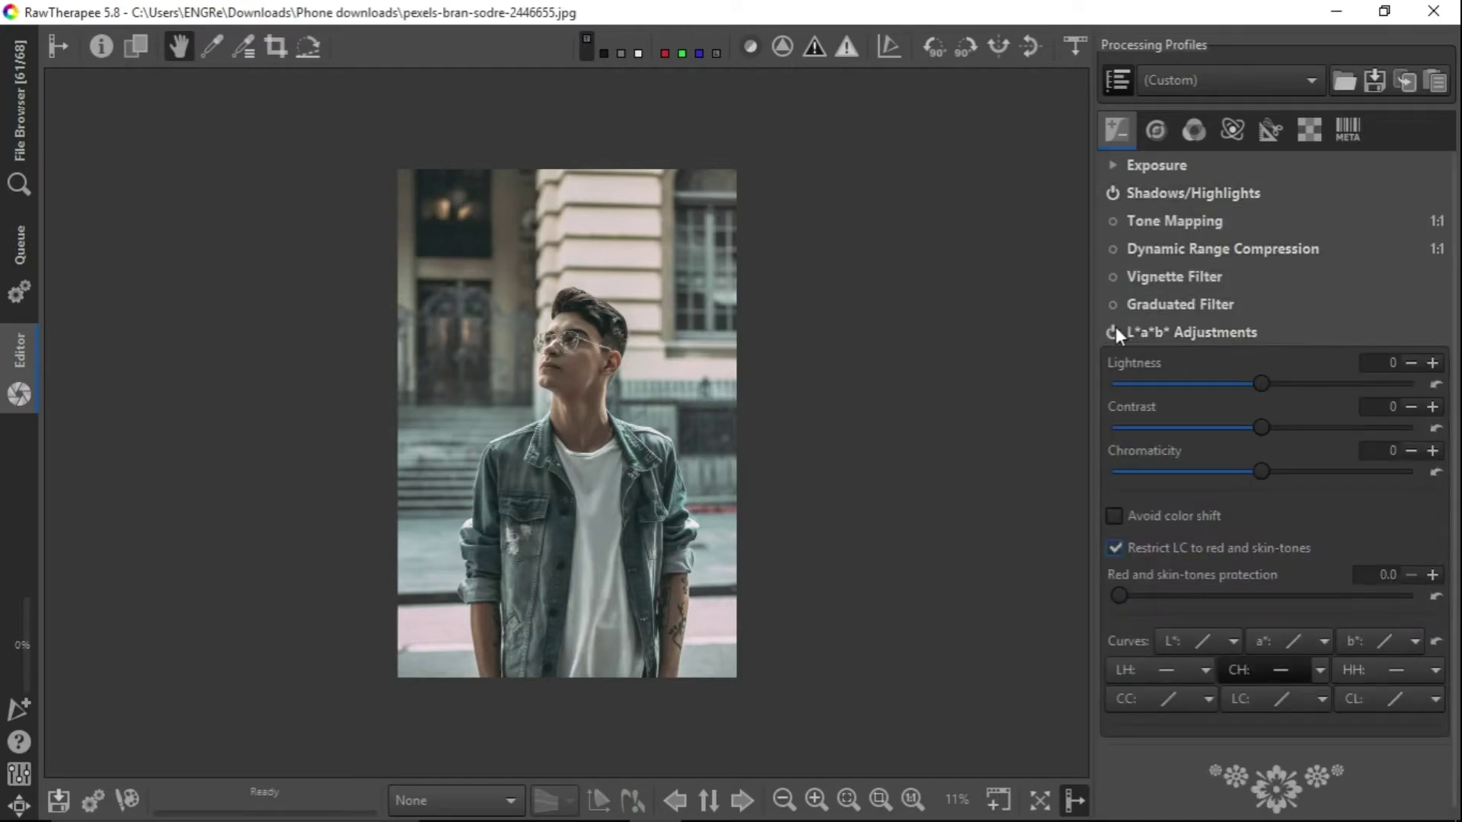
left_click_drag(1264, 468, 1294, 472)
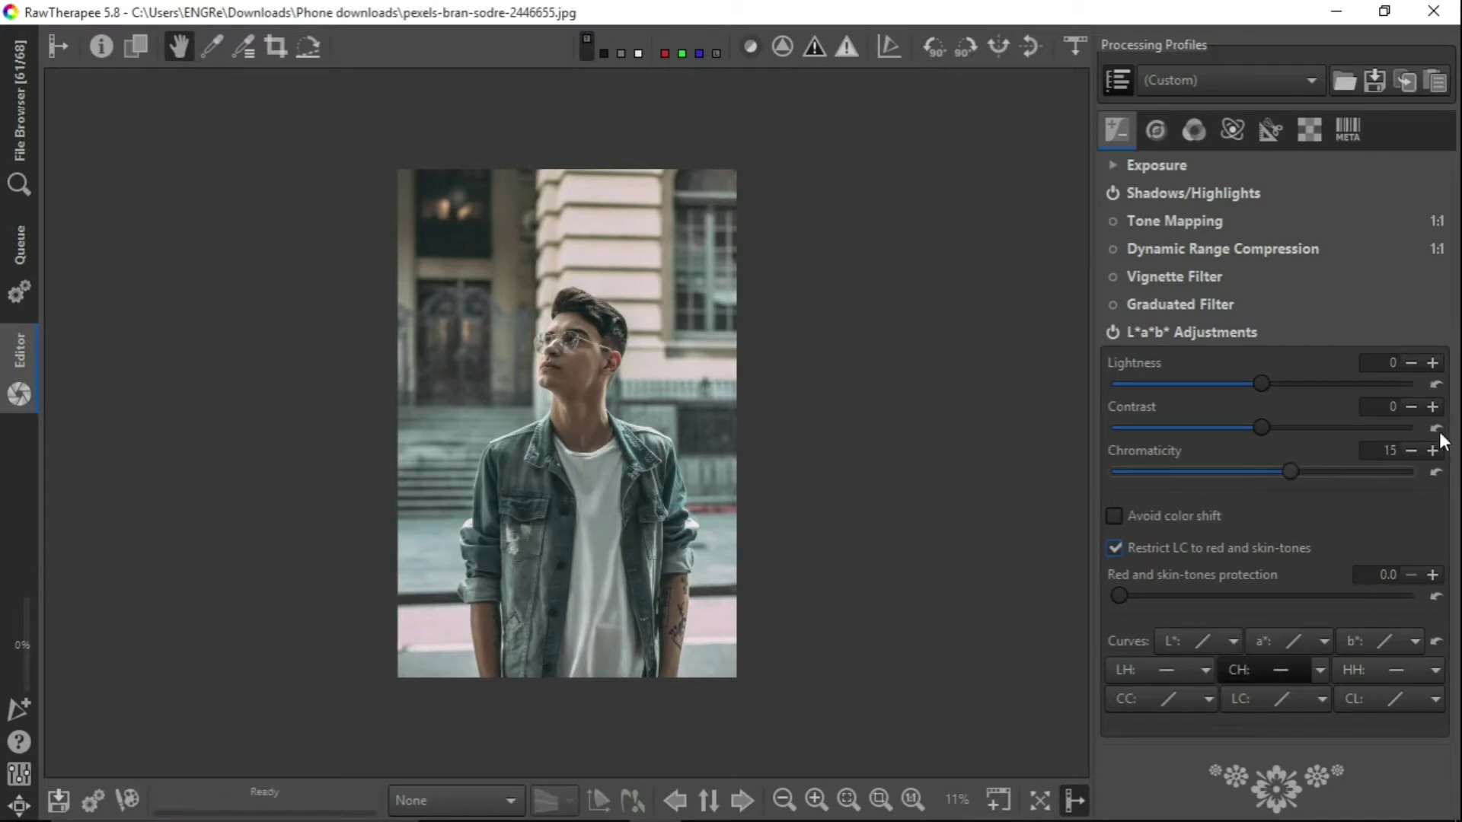
scroll(1452, 438, "down", 1)
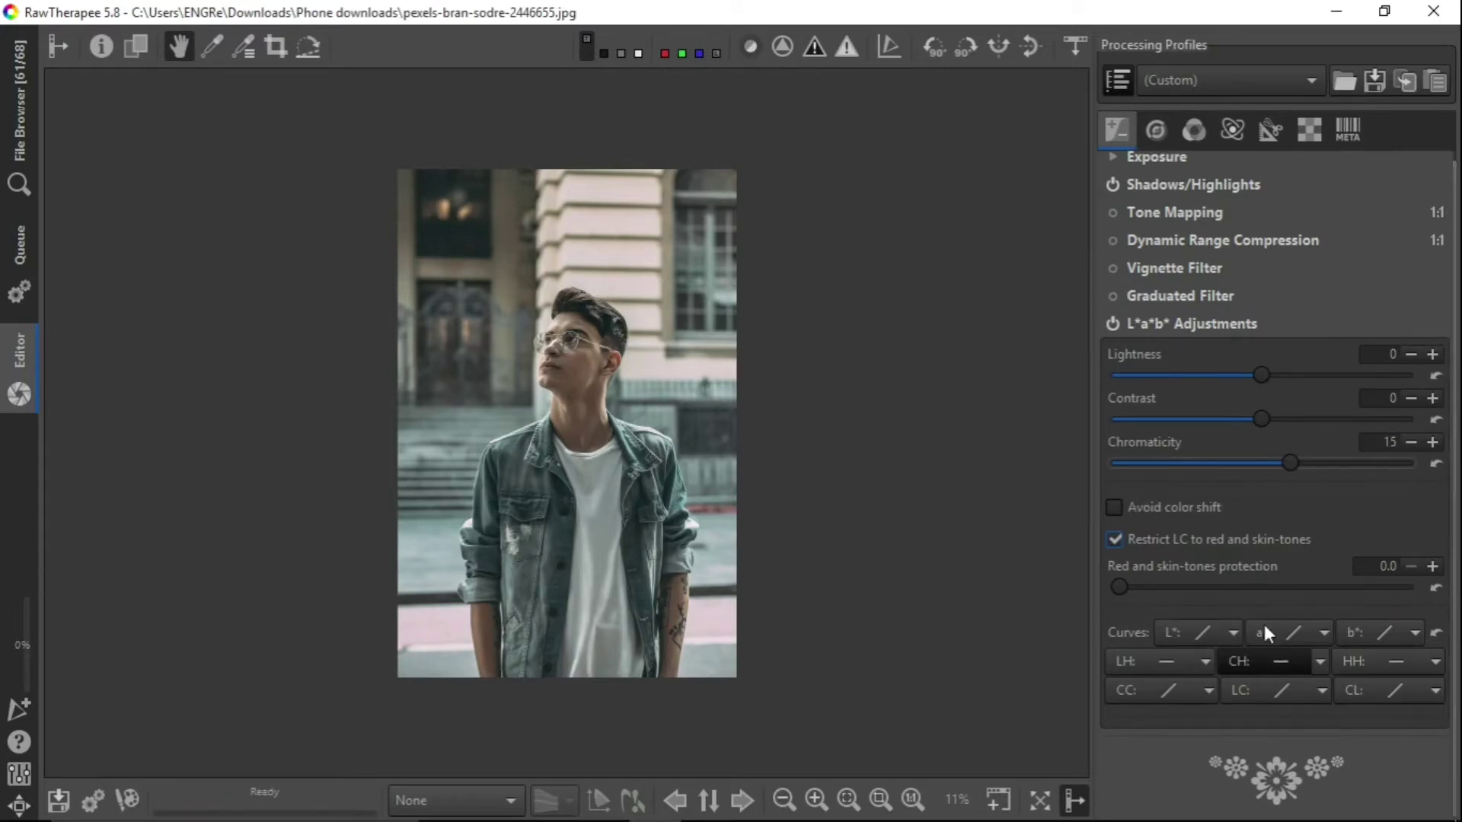
left_click(1113, 505)
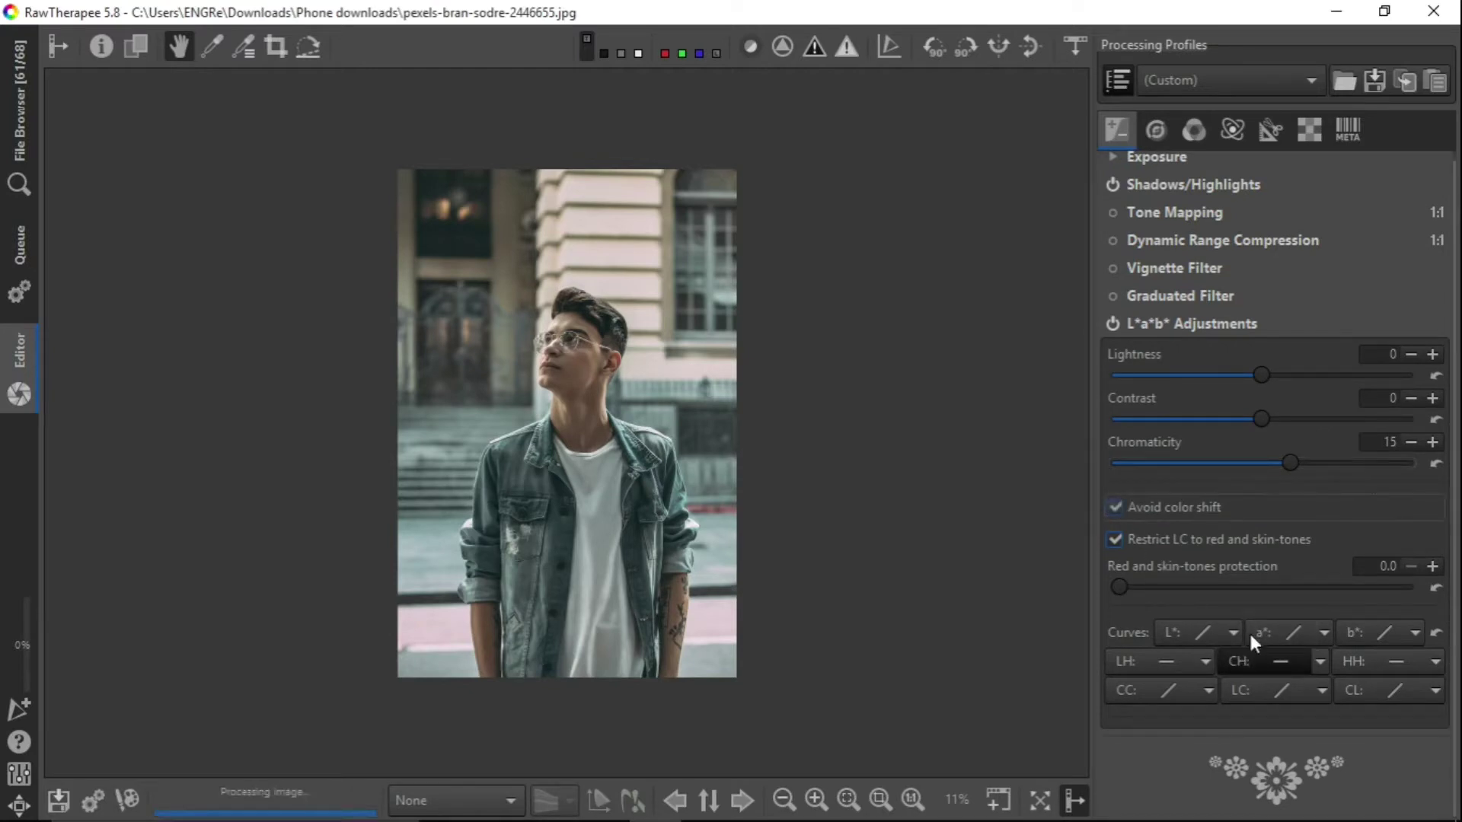
- Set the CH curve to Equalizer and raise its red end points
left_click(1318, 659)
left_click(1331, 699)
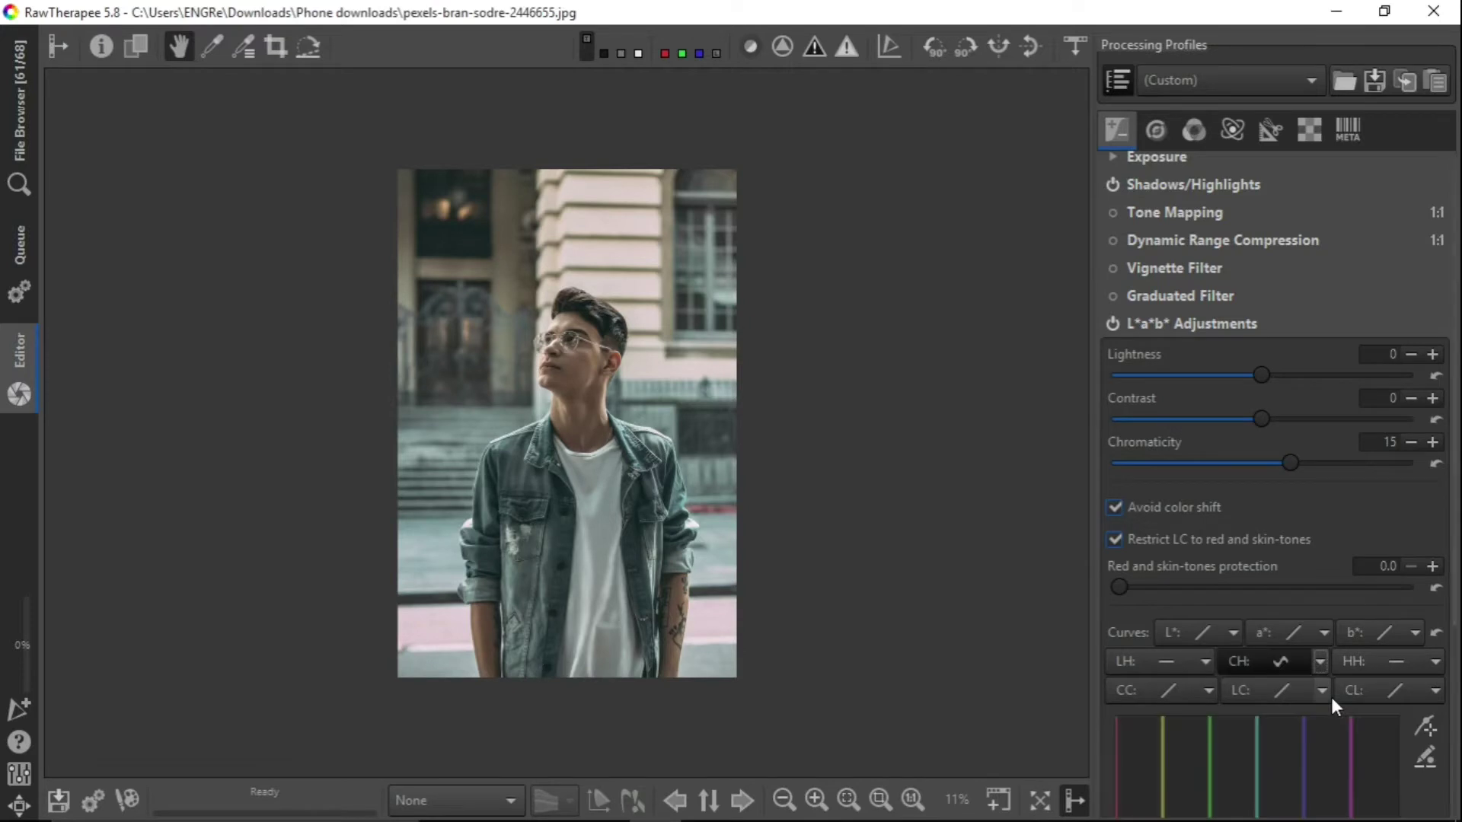
scroll(1296, 730, "down", 5)
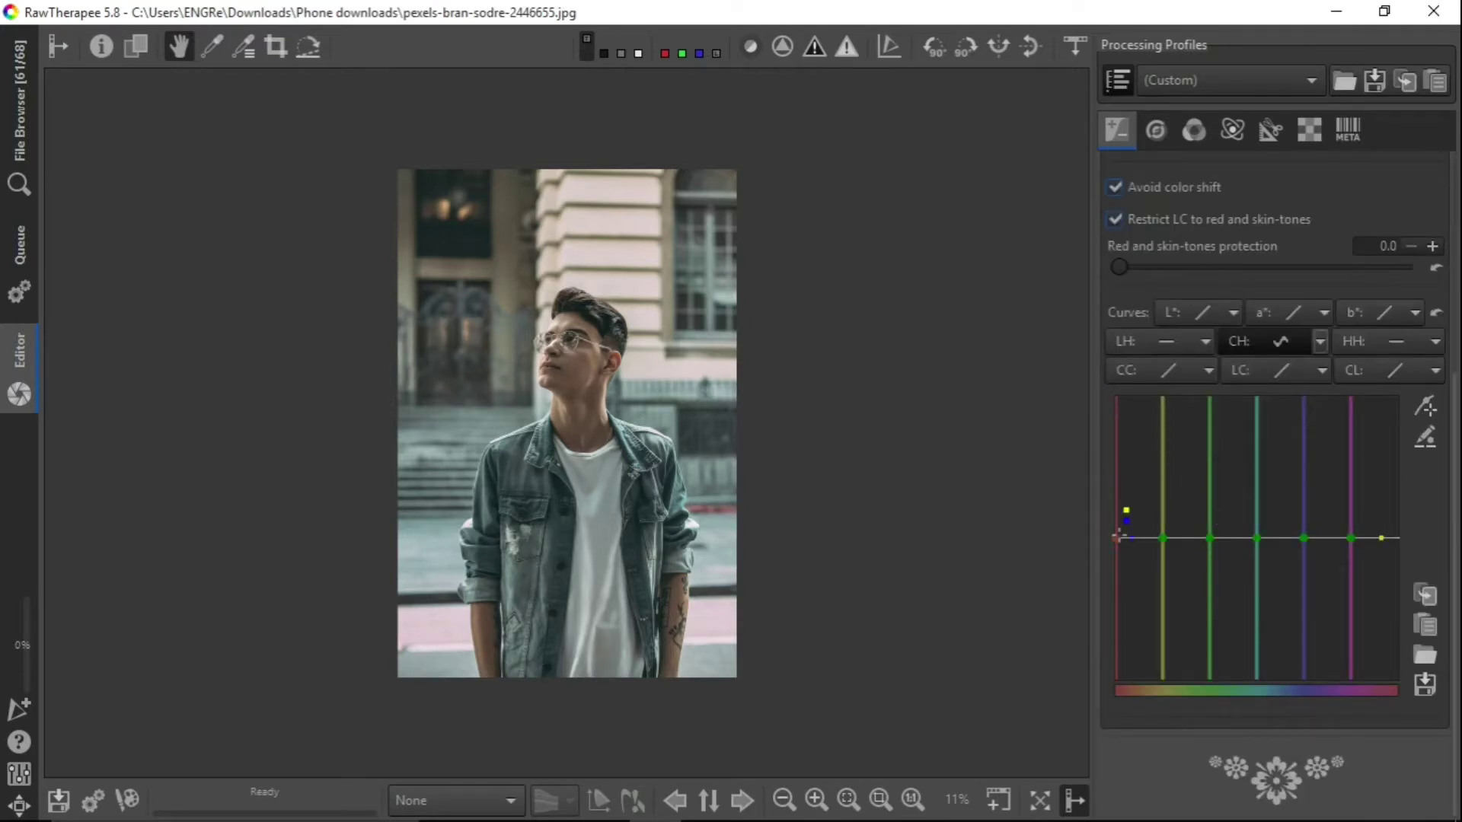
left_click_drag(1117, 536, 1116, 480)
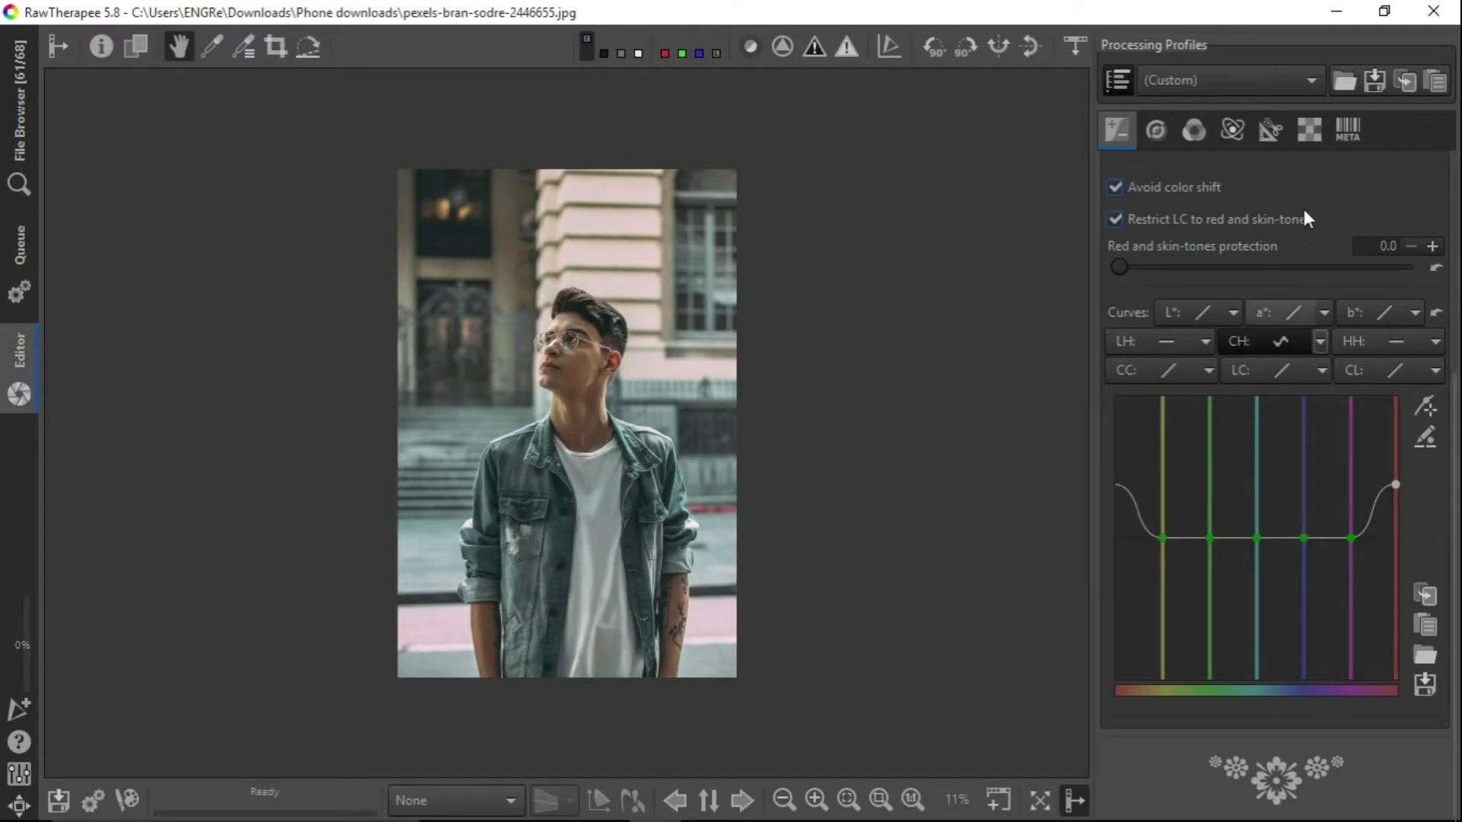
scroll(1304, 213, "up", 2)
- In the Color tab, enable the HSV Equalizer and expand its settings
scroll(1305, 219, "up", 5)
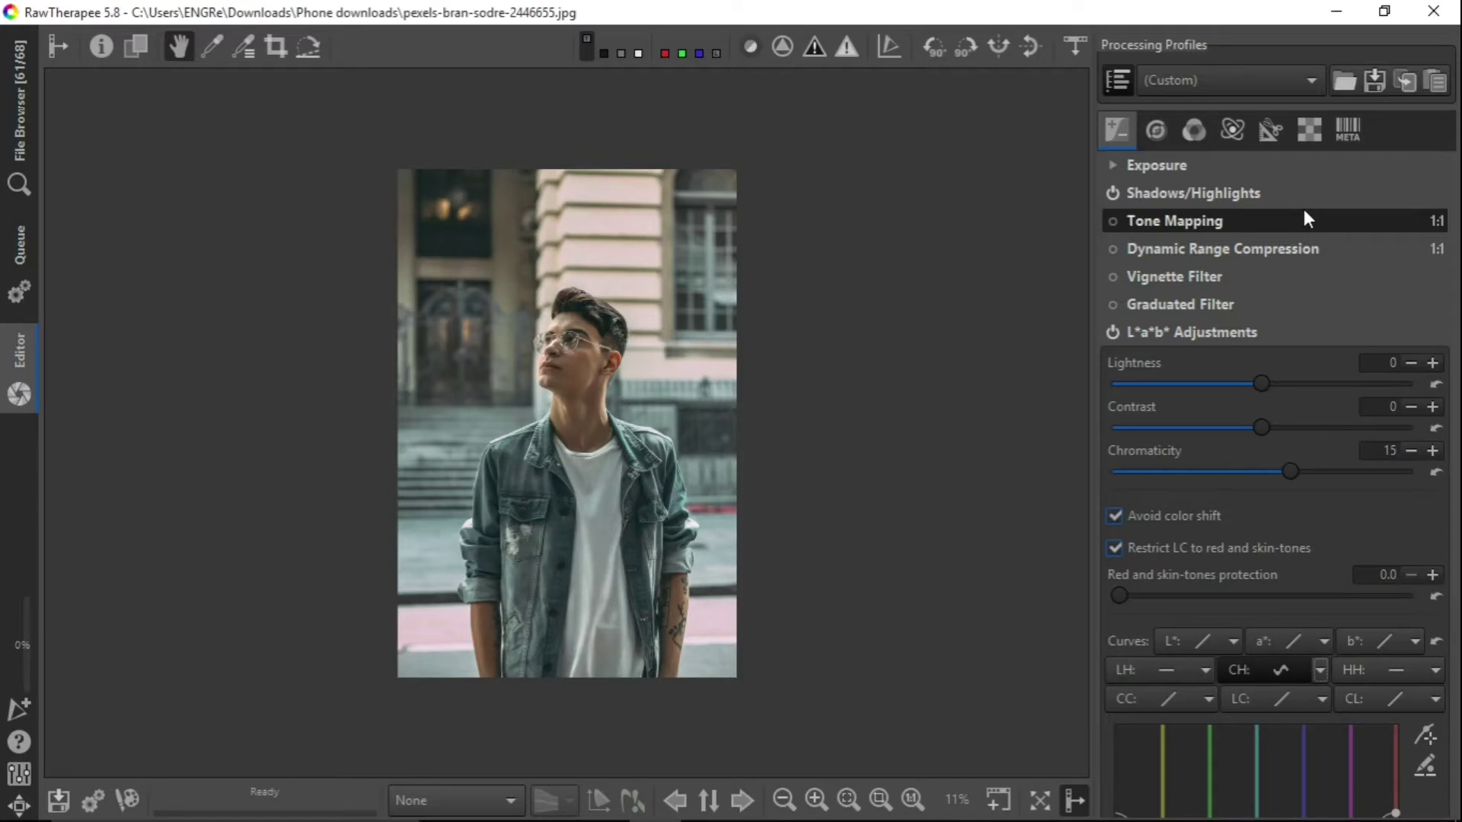
left_click(1232, 329)
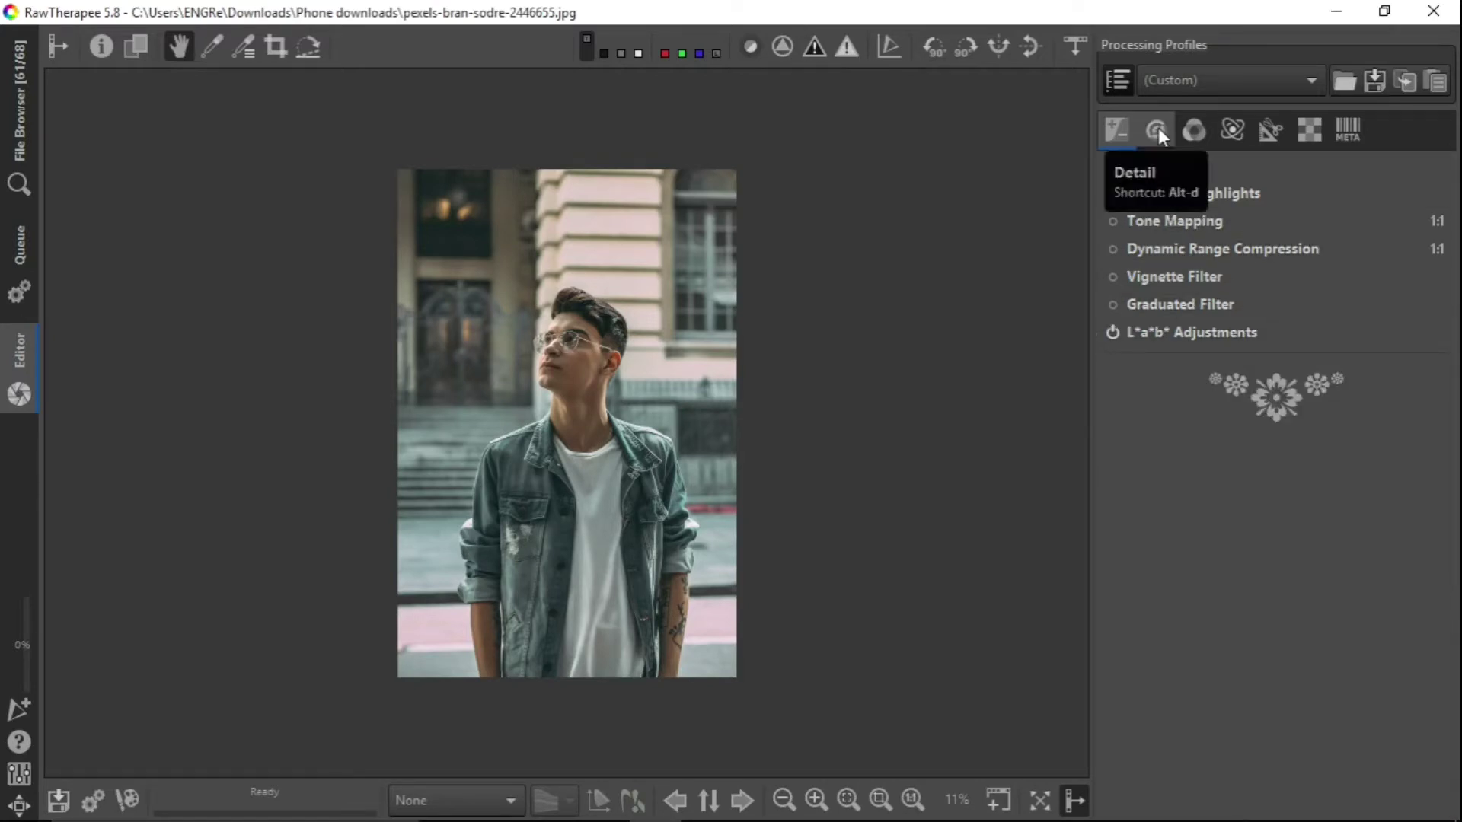
left_click(1191, 130)
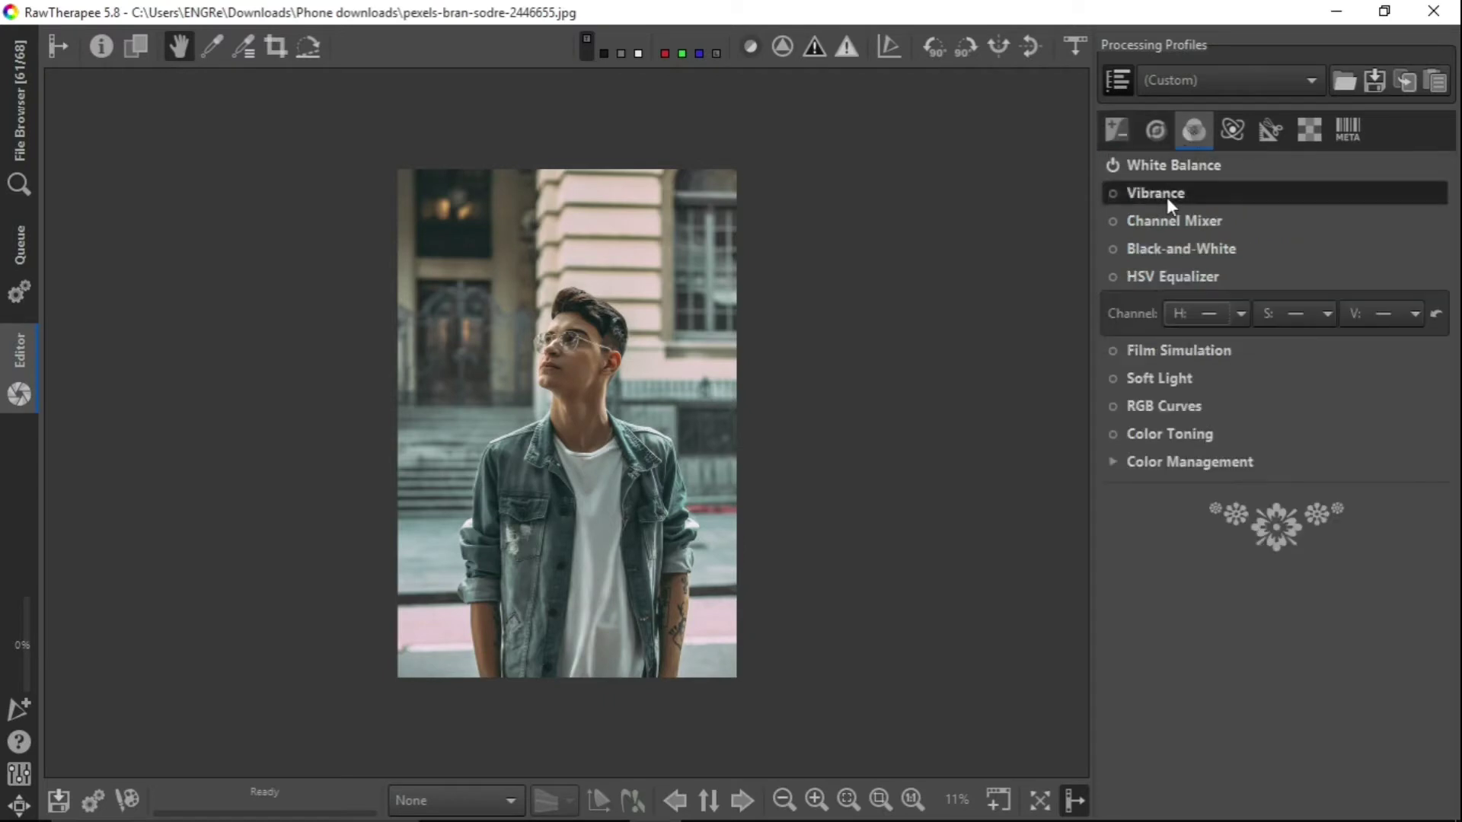
left_click(1114, 275)
left_click(1142, 275)
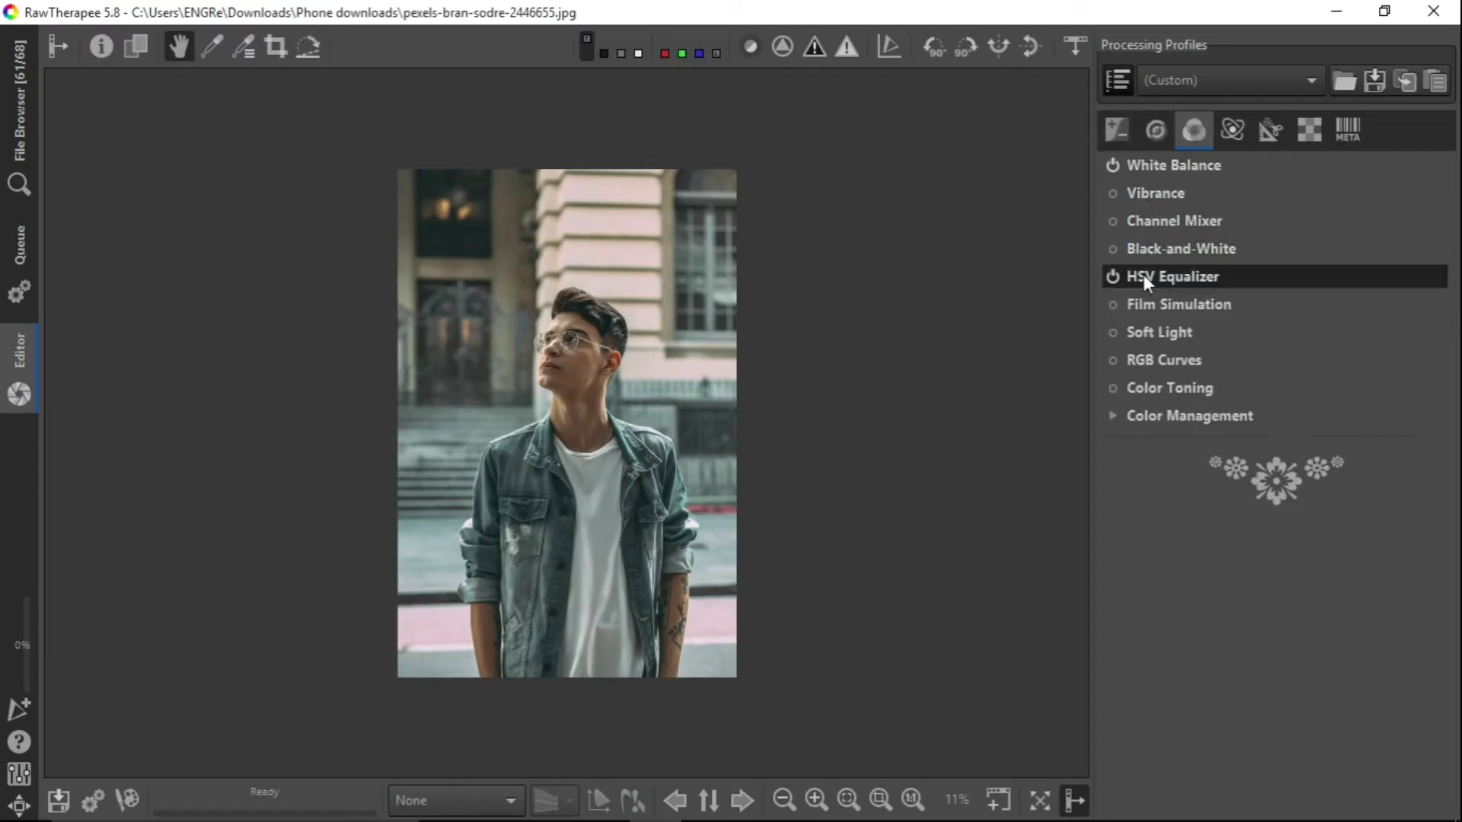
left_click(1143, 275)
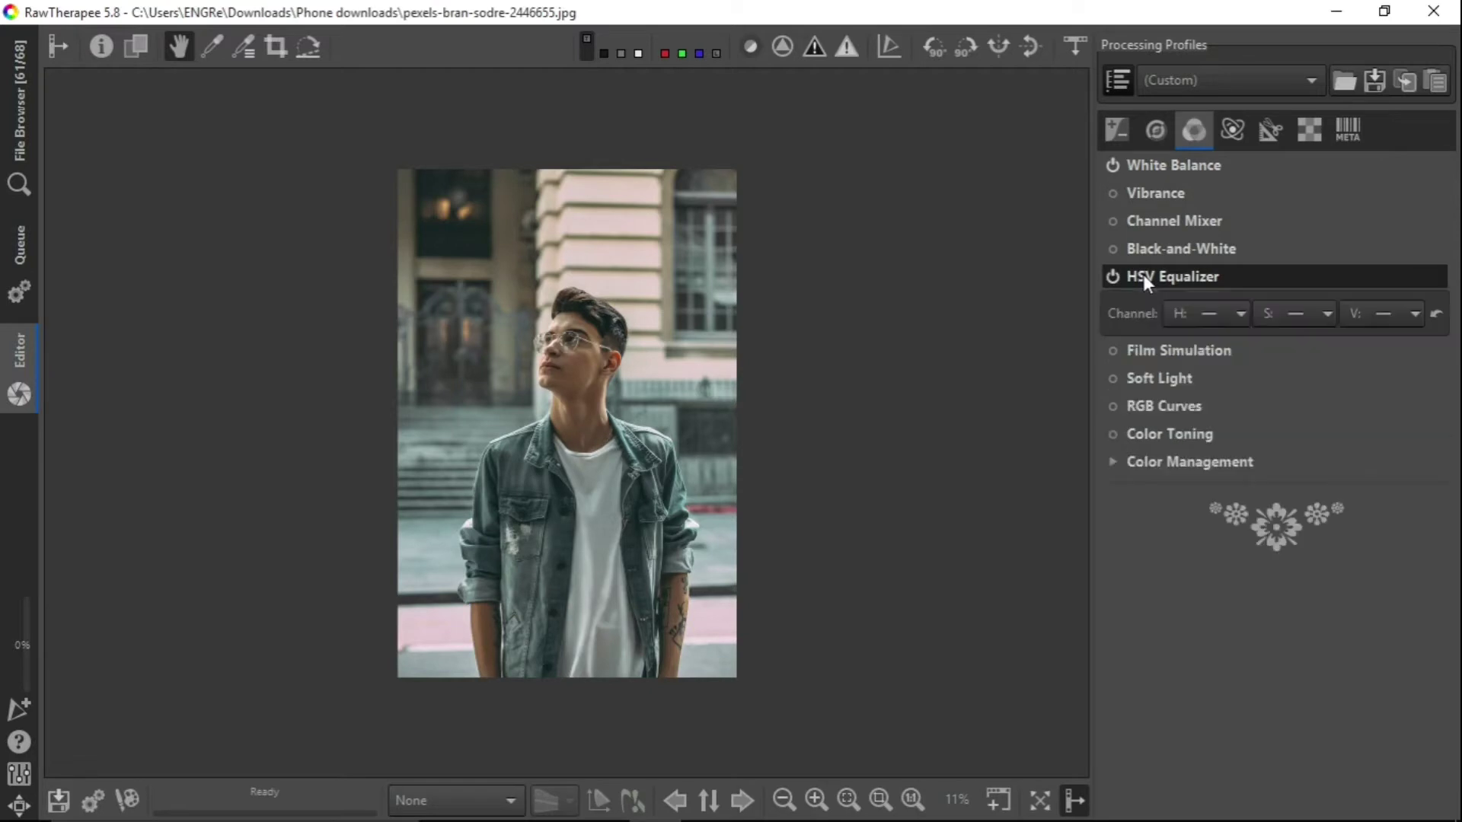
- Set the Hue curve to Equalizer and raise a point on the cyan hues
left_click(1249, 313)
left_click(1270, 347)
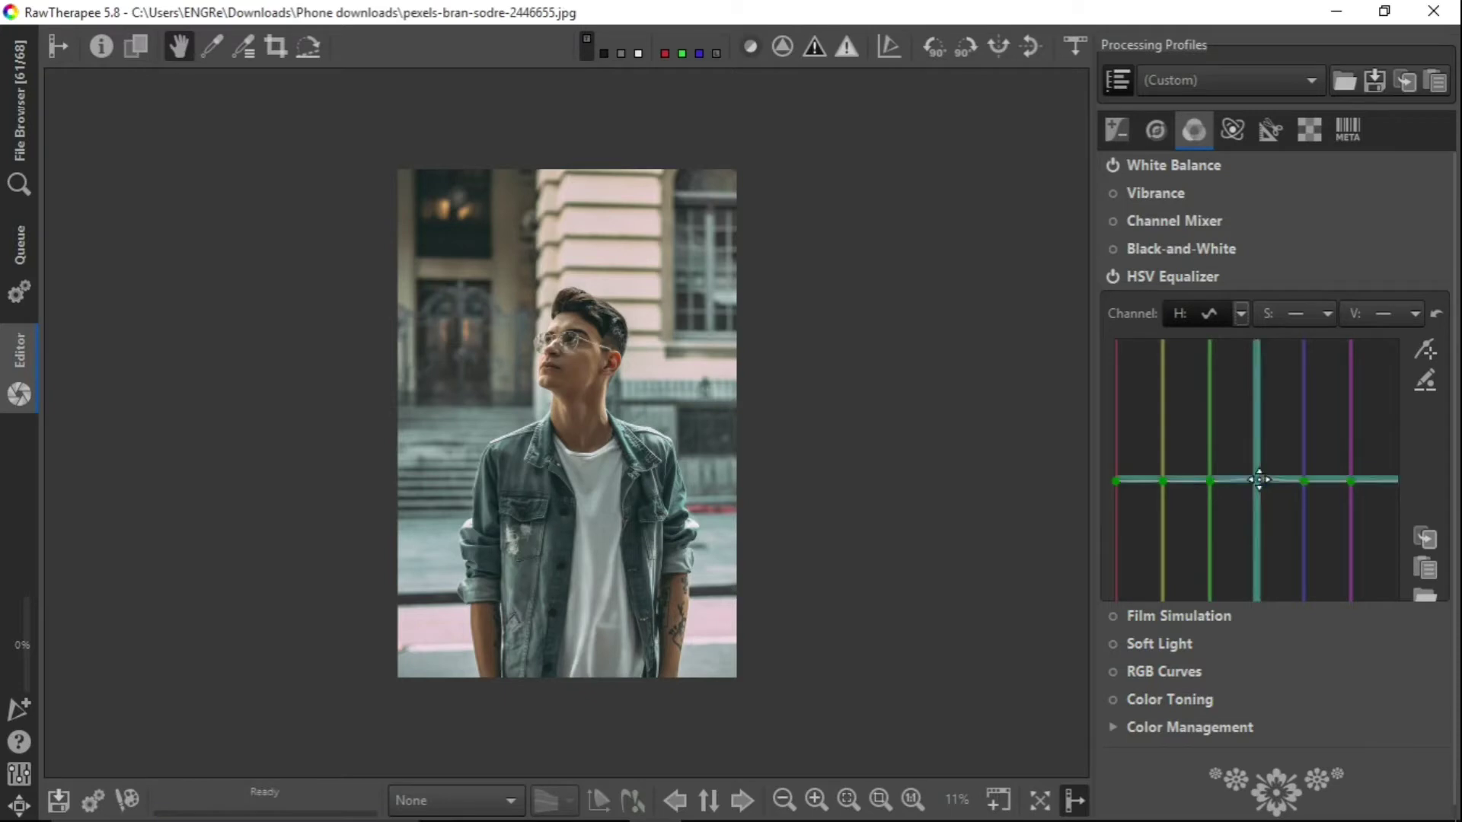
left_click_drag(1258, 483, 1260, 470)
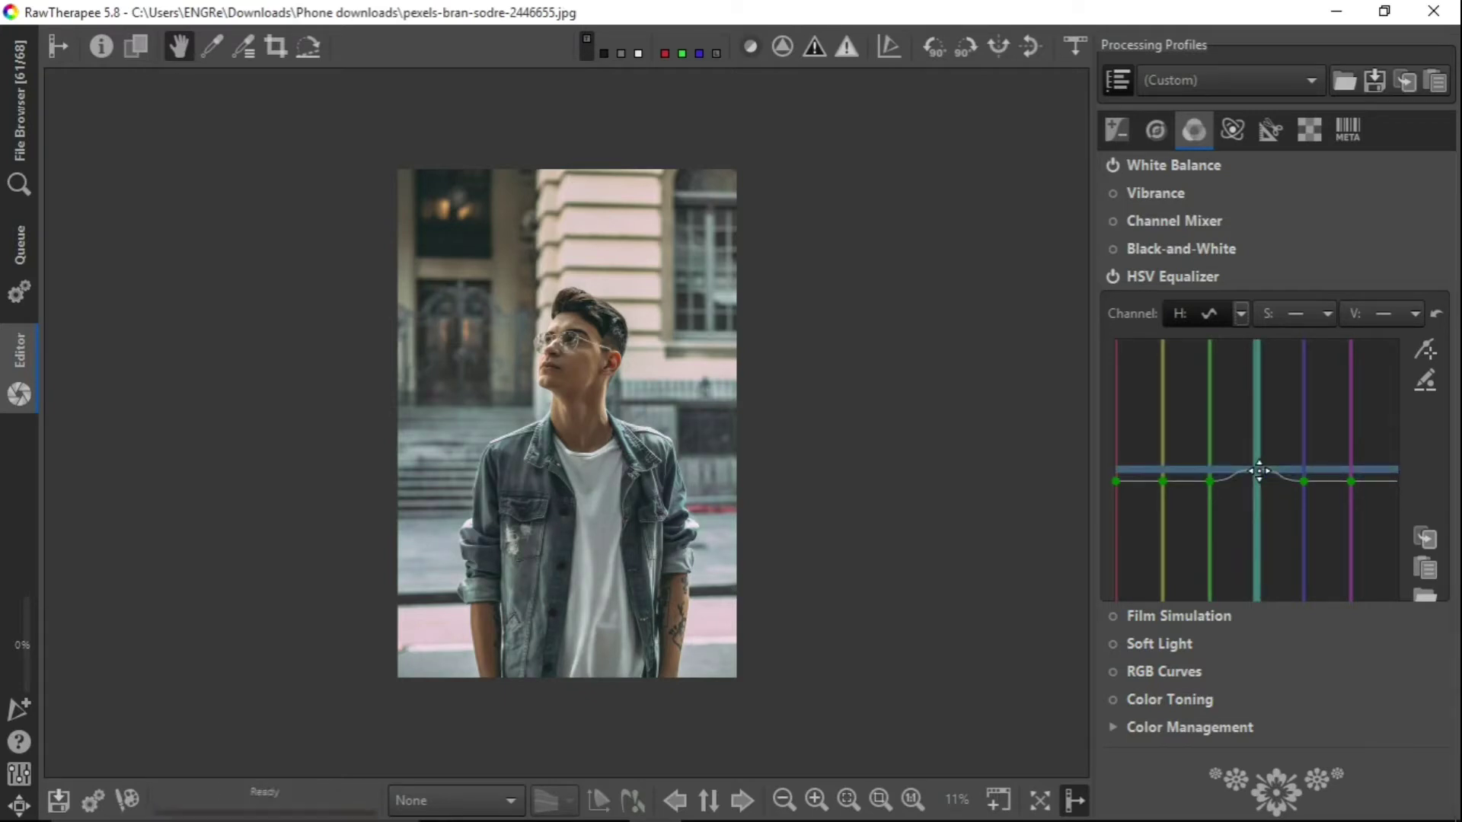
left_click_drag(1260, 470, 1260, 471)
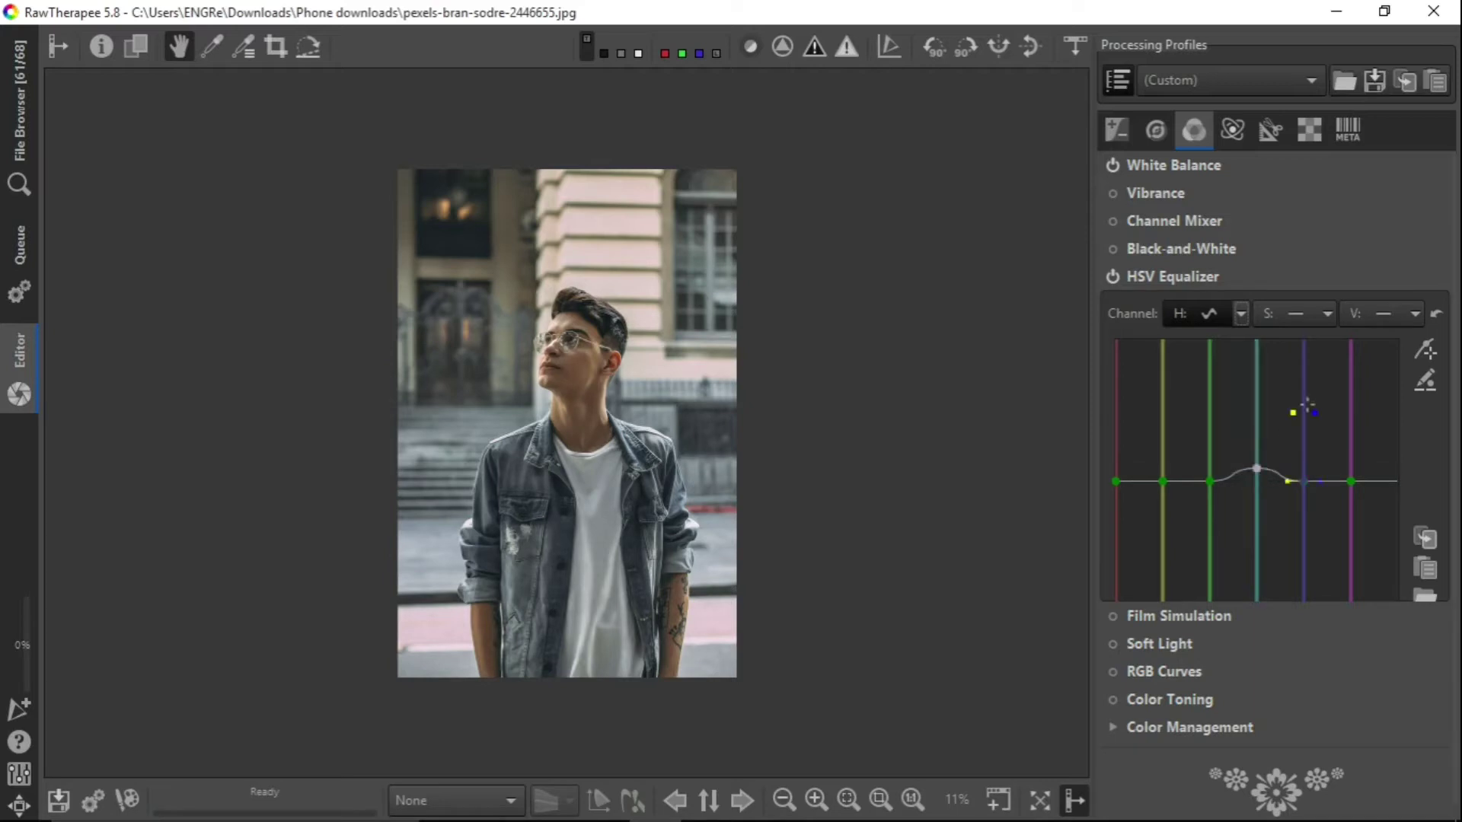
left_click(1329, 314)
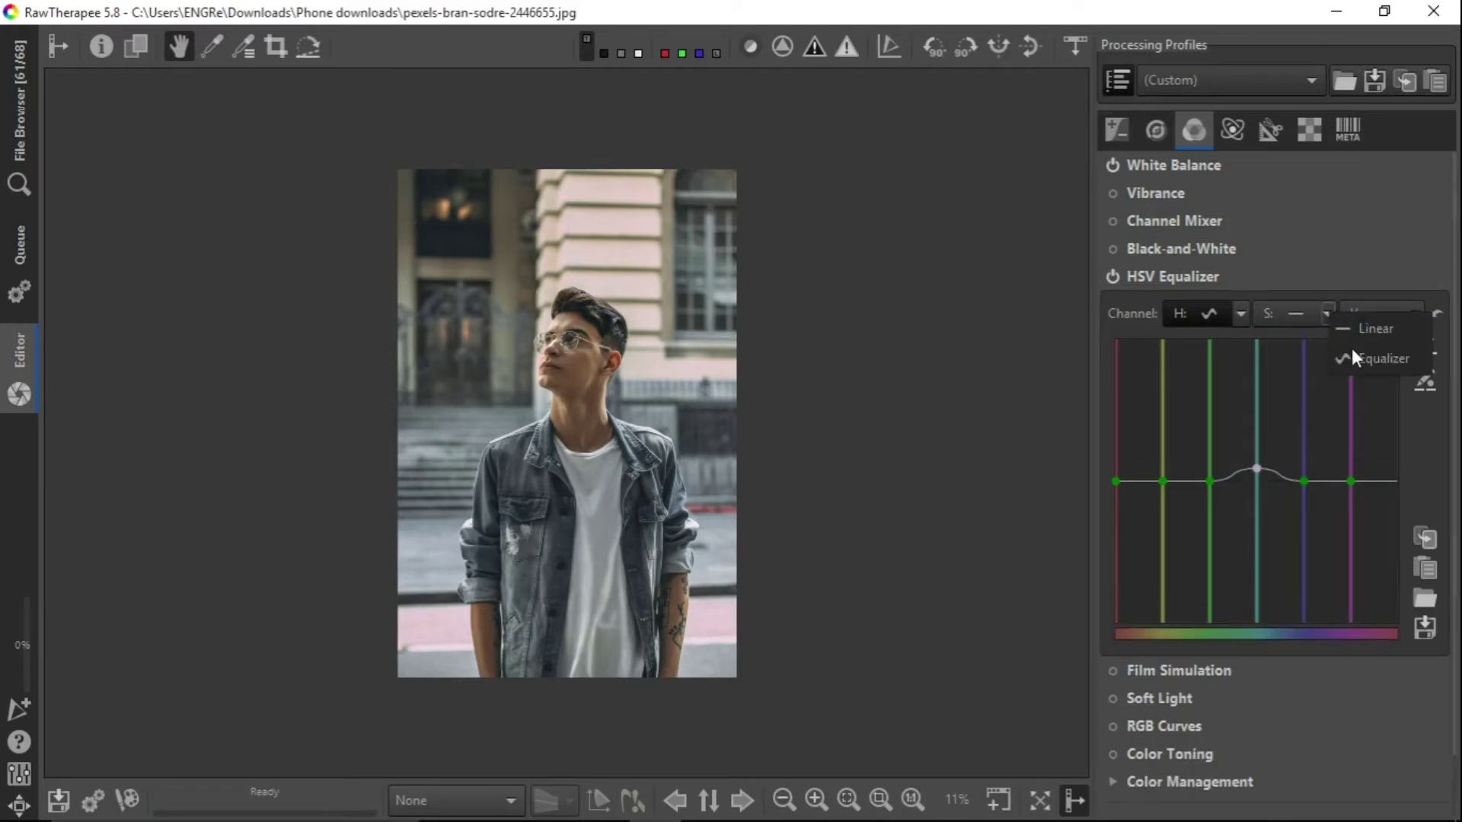
- Set the Saturation curve to Equalizer and raise its yellow and red points
key("Escape")
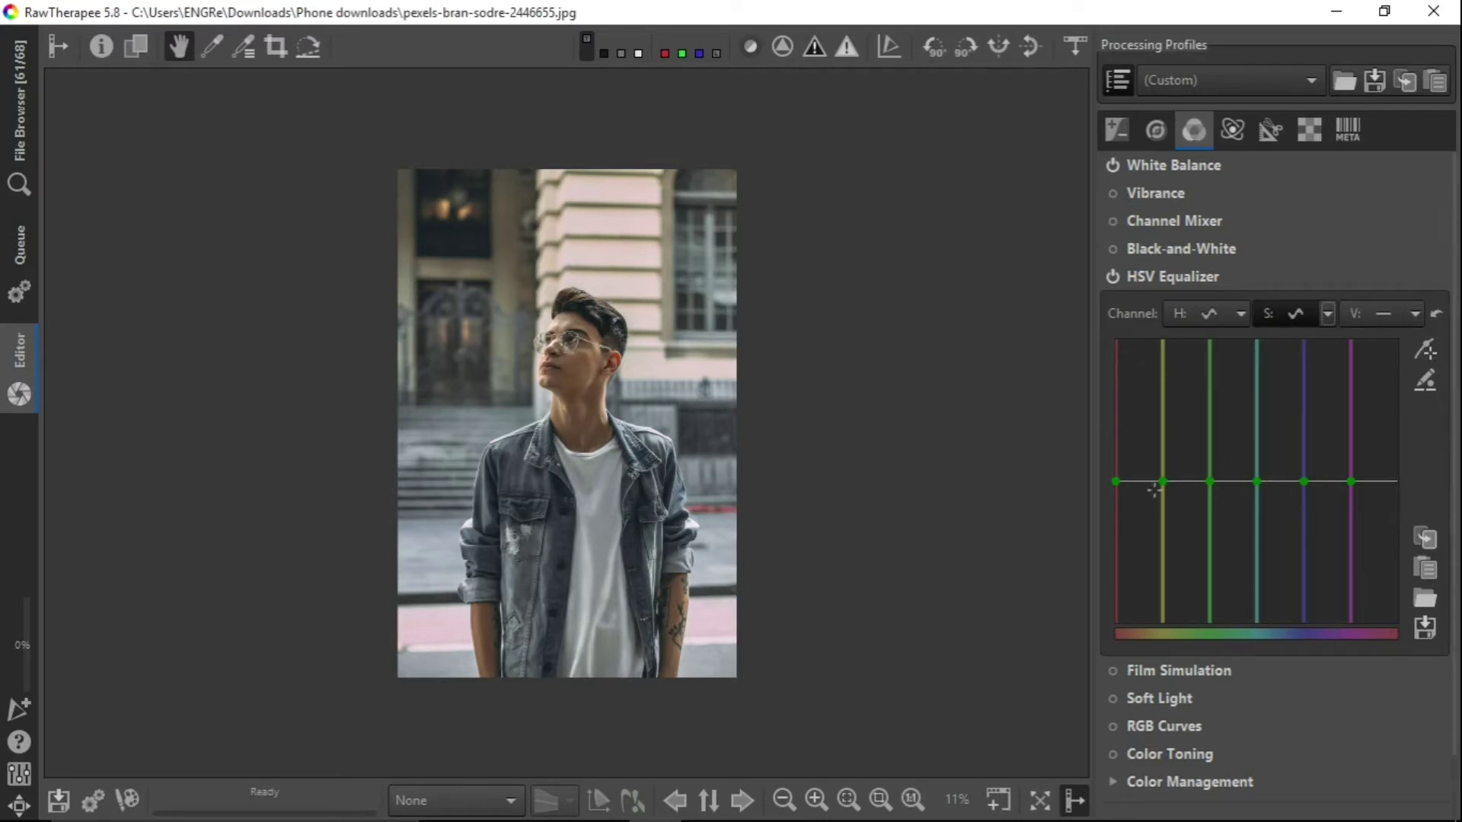
left_click_drag(1159, 485, 1164, 465)
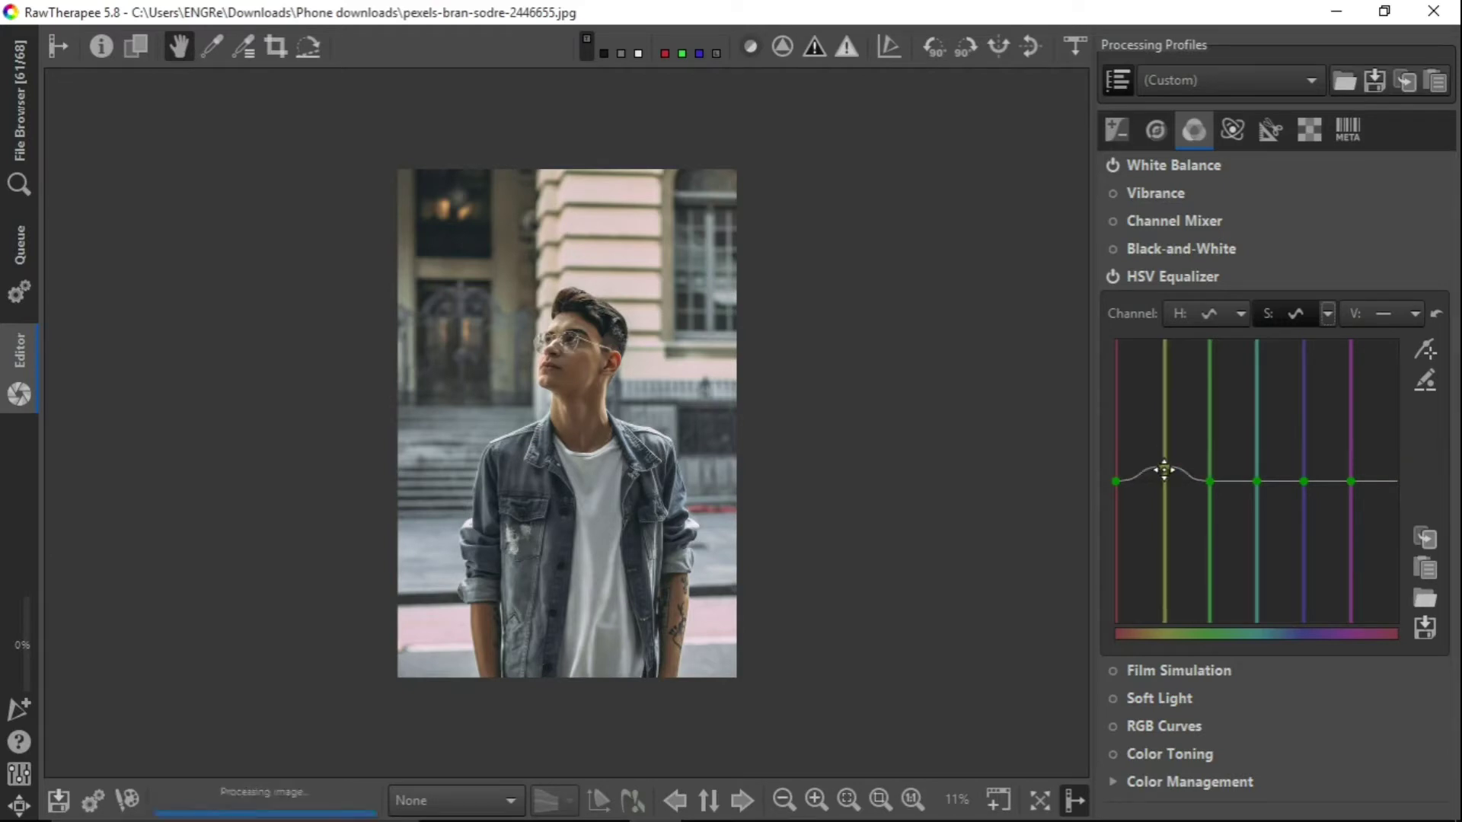
left_click_drag(1115, 481, 1116, 438)
left_click(1416, 315)
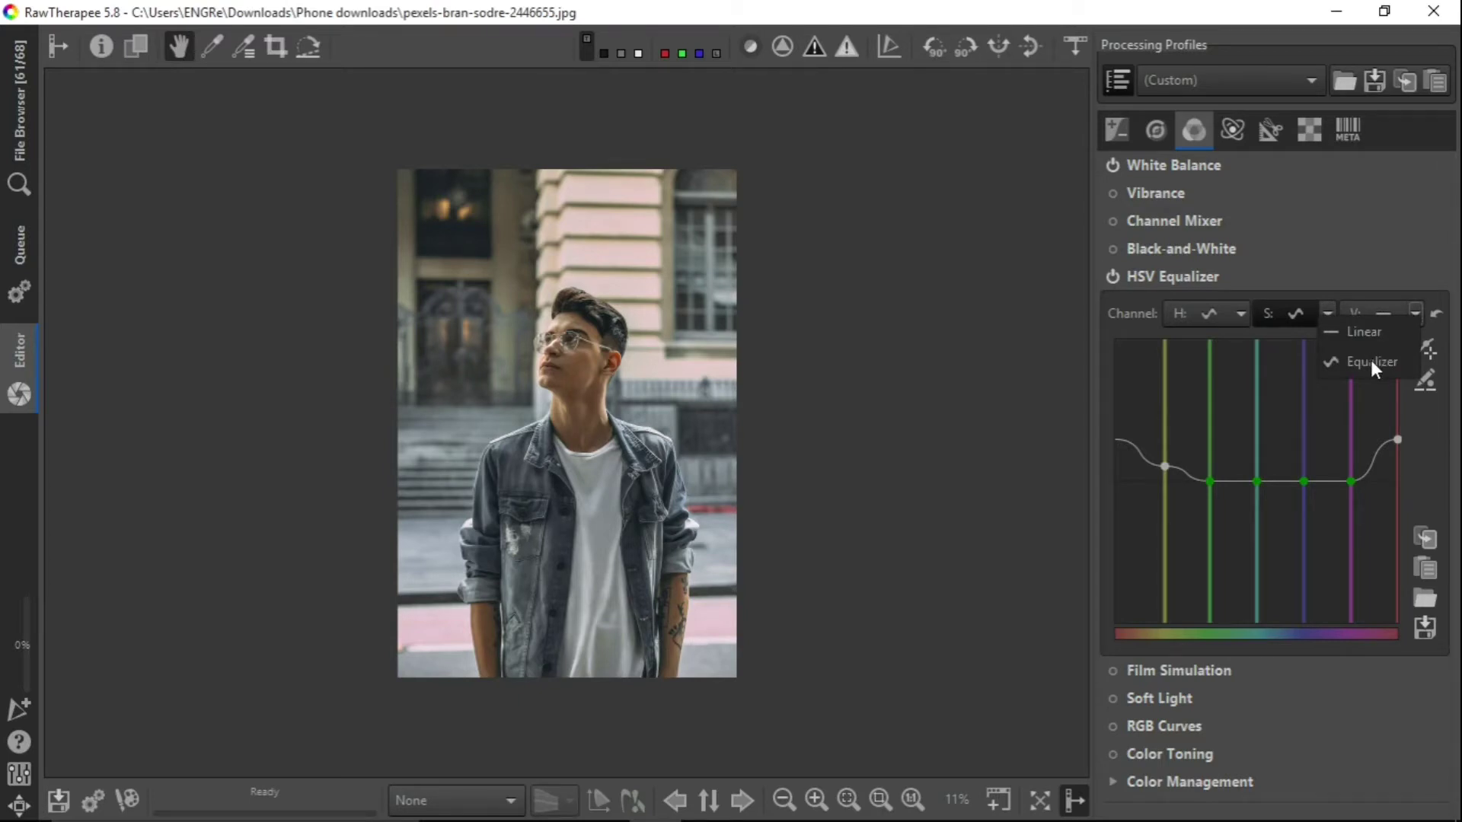
- Set the Value curve to Equalizer and lift its leftmost red point
left_click(1371, 361)
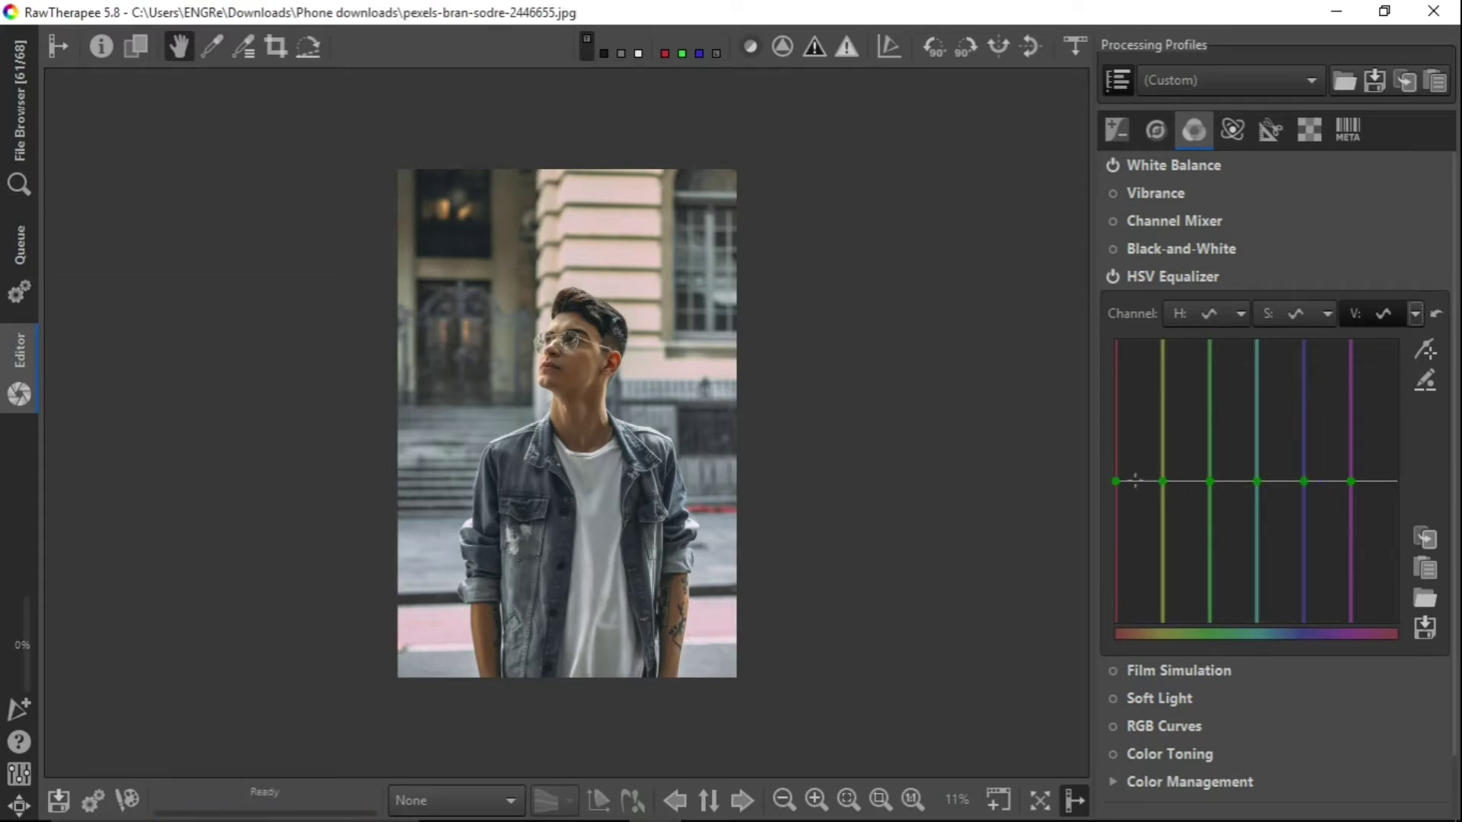
left_click_drag(1117, 481, 1117, 437)
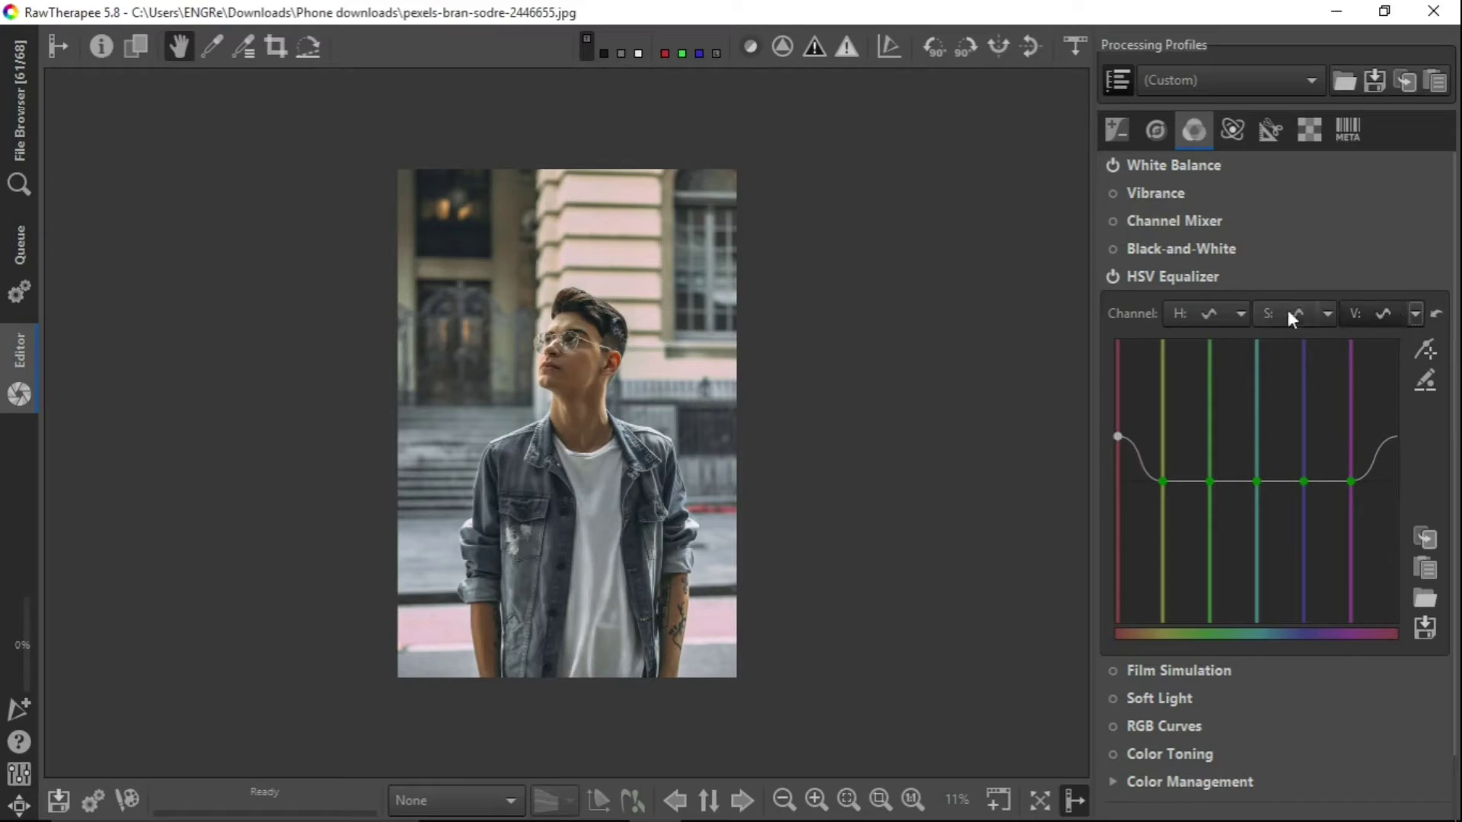
- Enable RGB Curves with an editable red channel curve in Luminosity mode
left_click(1162, 276)
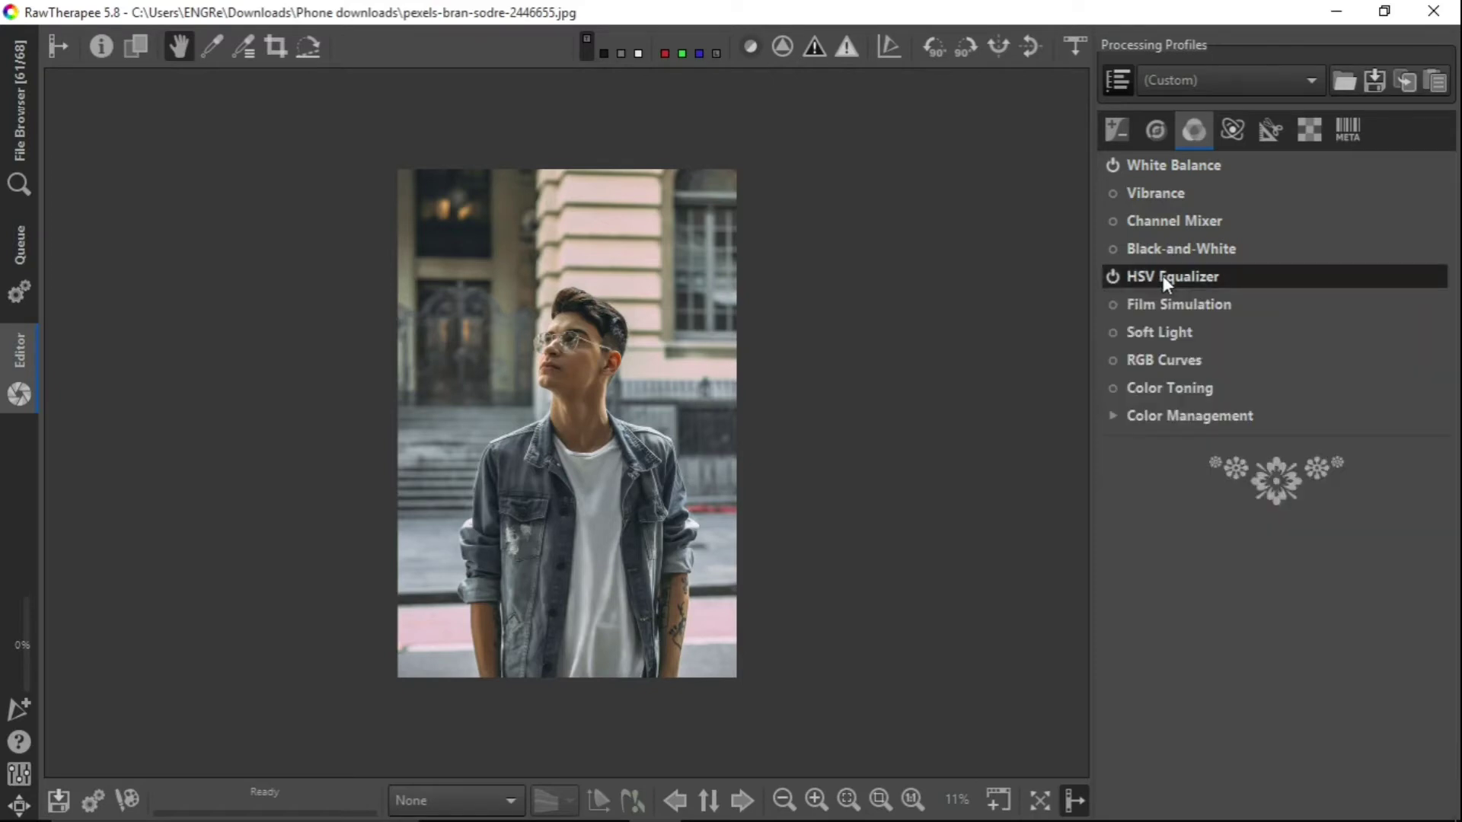
left_click(1158, 358)
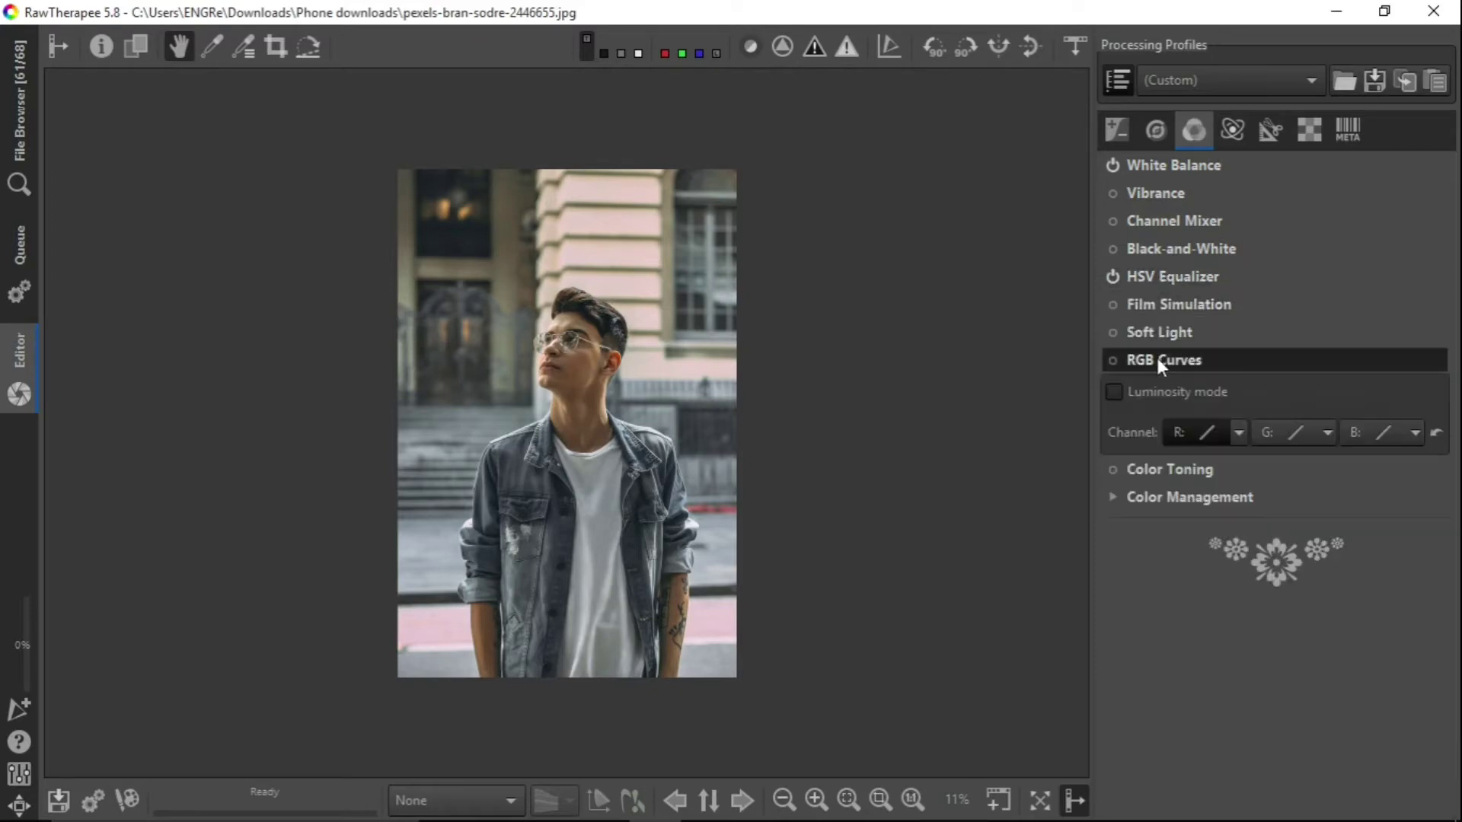
left_click(1114, 360)
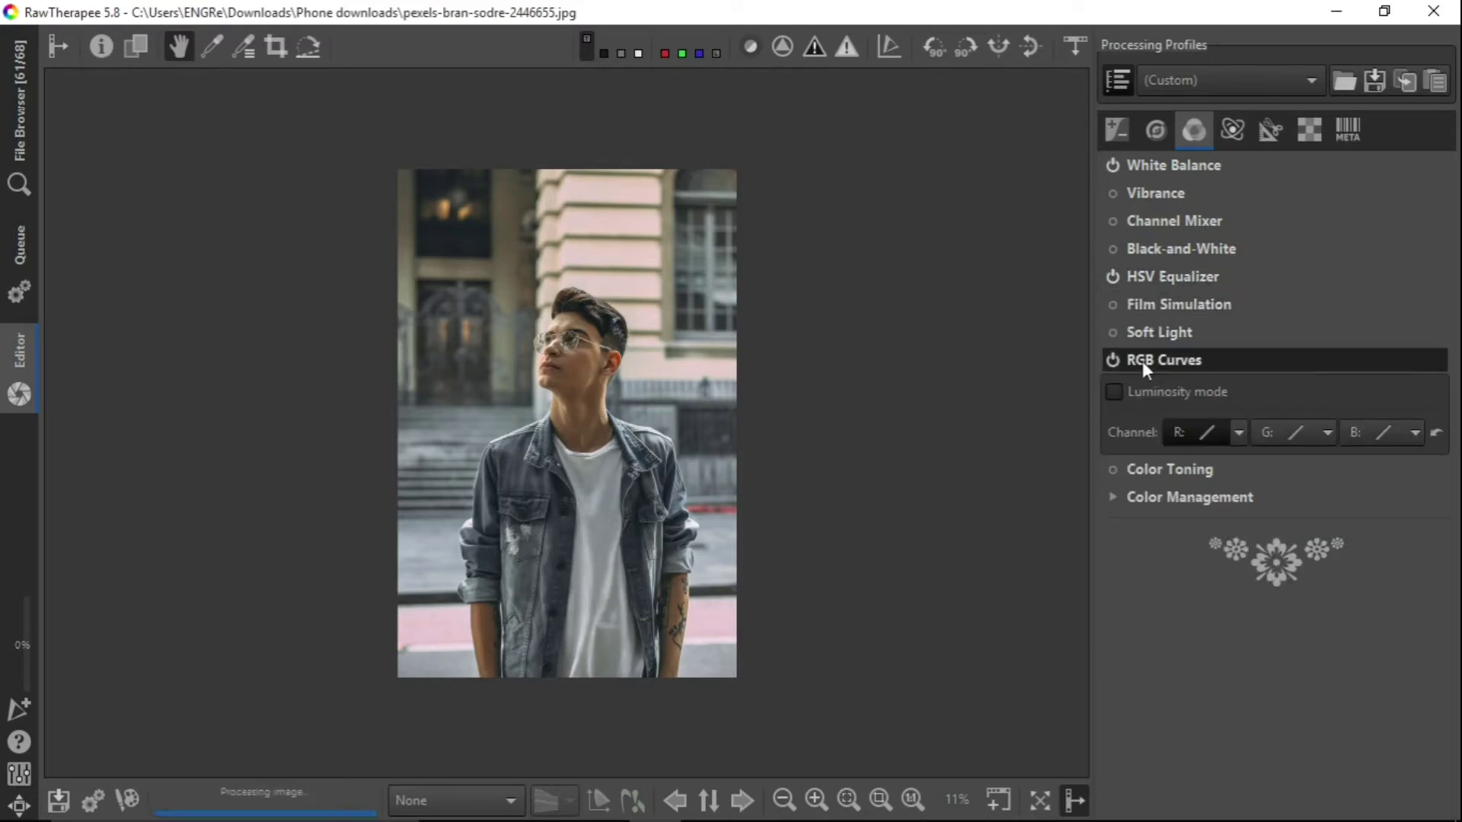
left_click(1237, 434)
left_click(1240, 481)
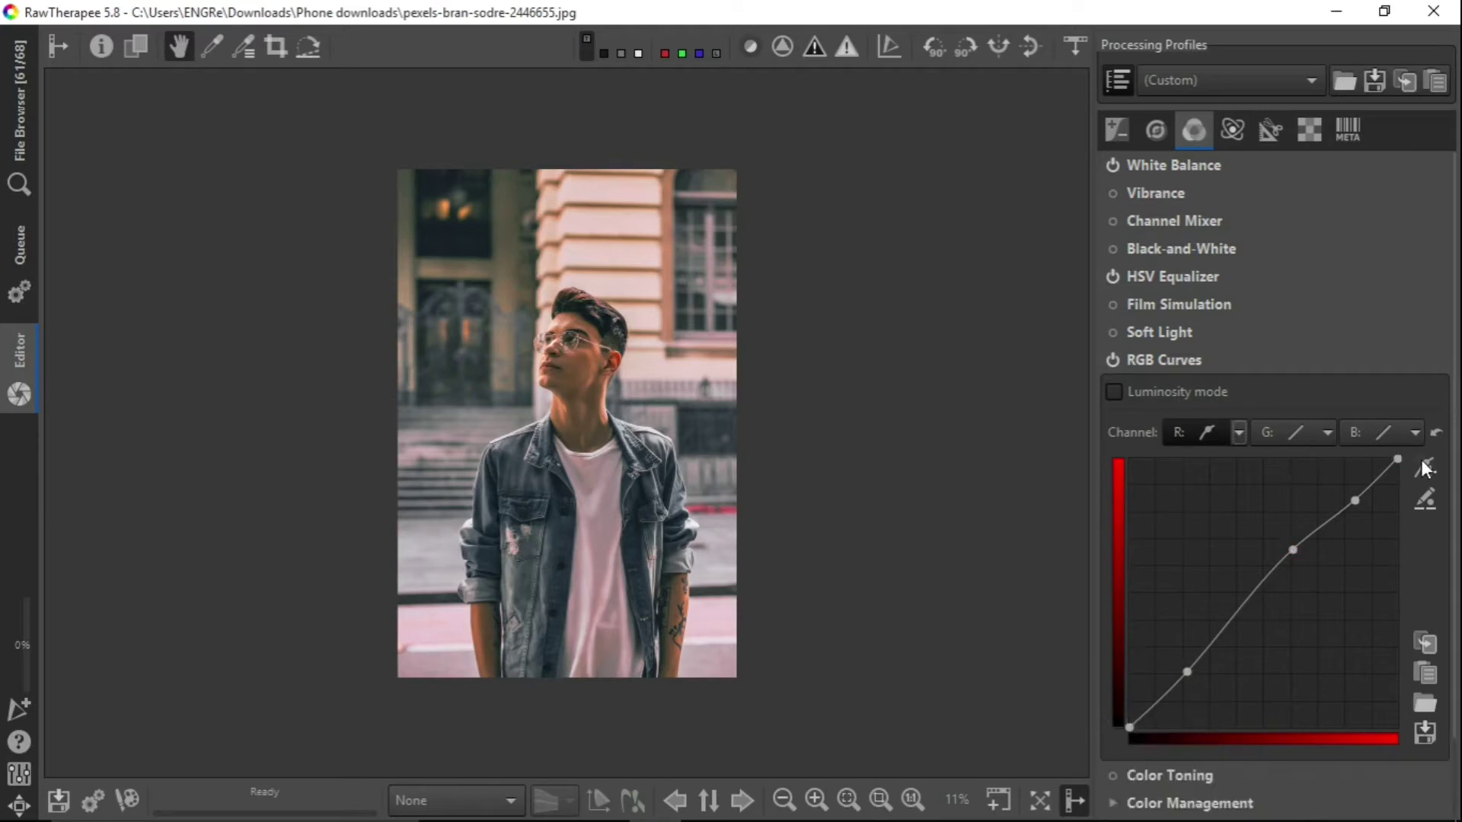
left_click(1114, 391)
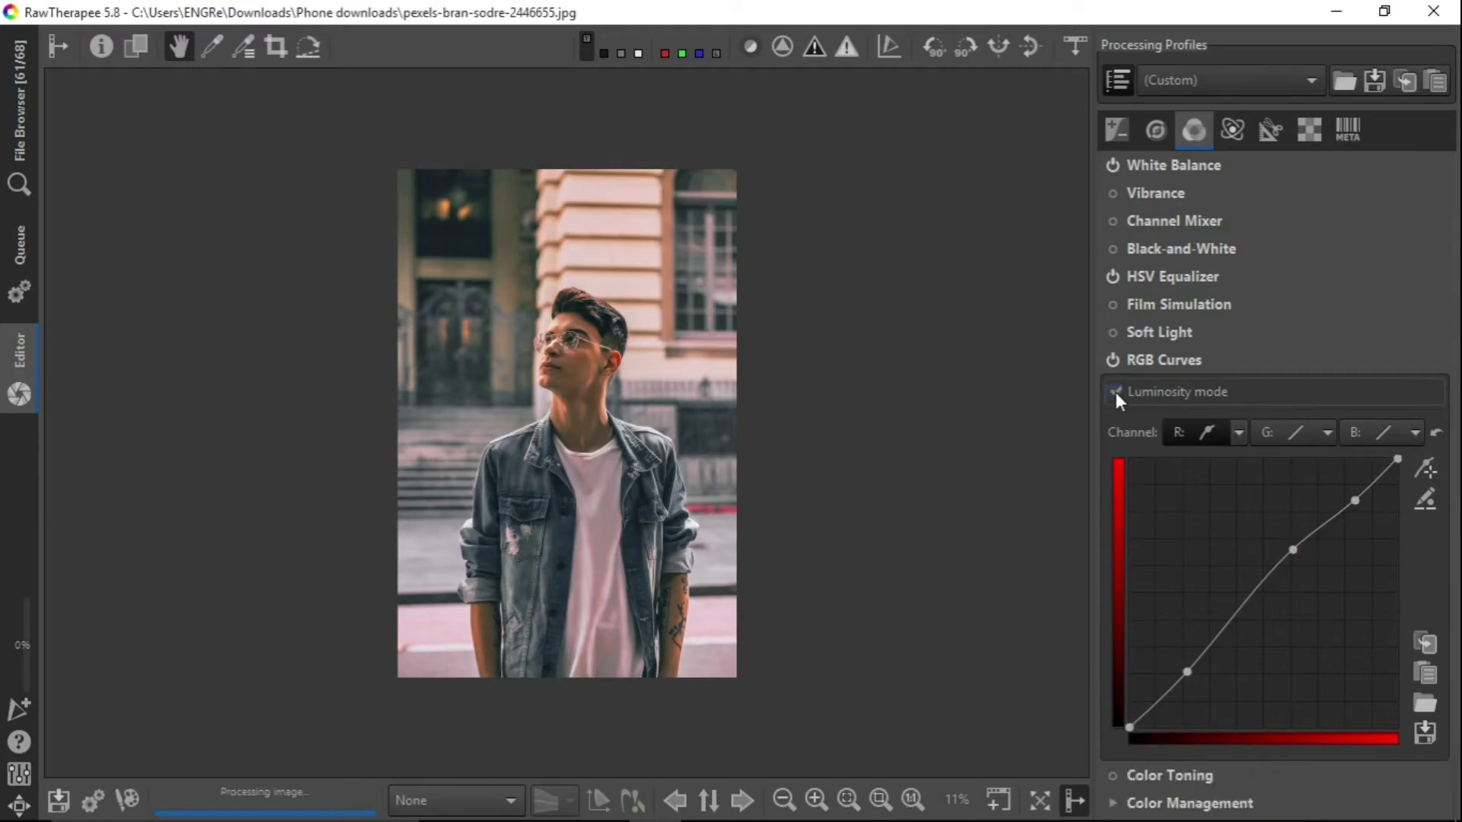
left_click(1155, 360)
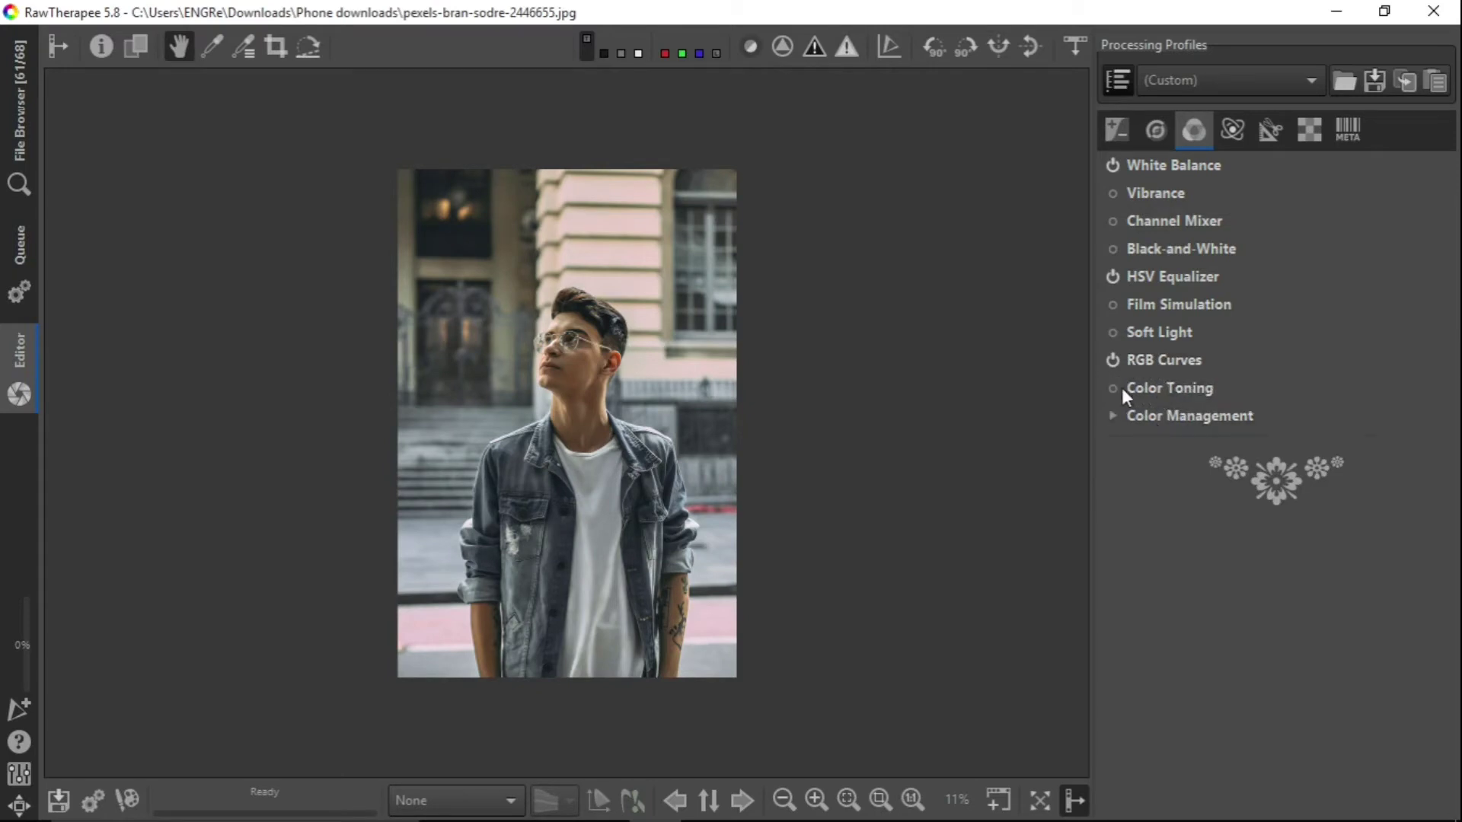
left_click(1119, 387)
- Shift the Color Toning correction-region grid point toward blue
left_click(1154, 387)
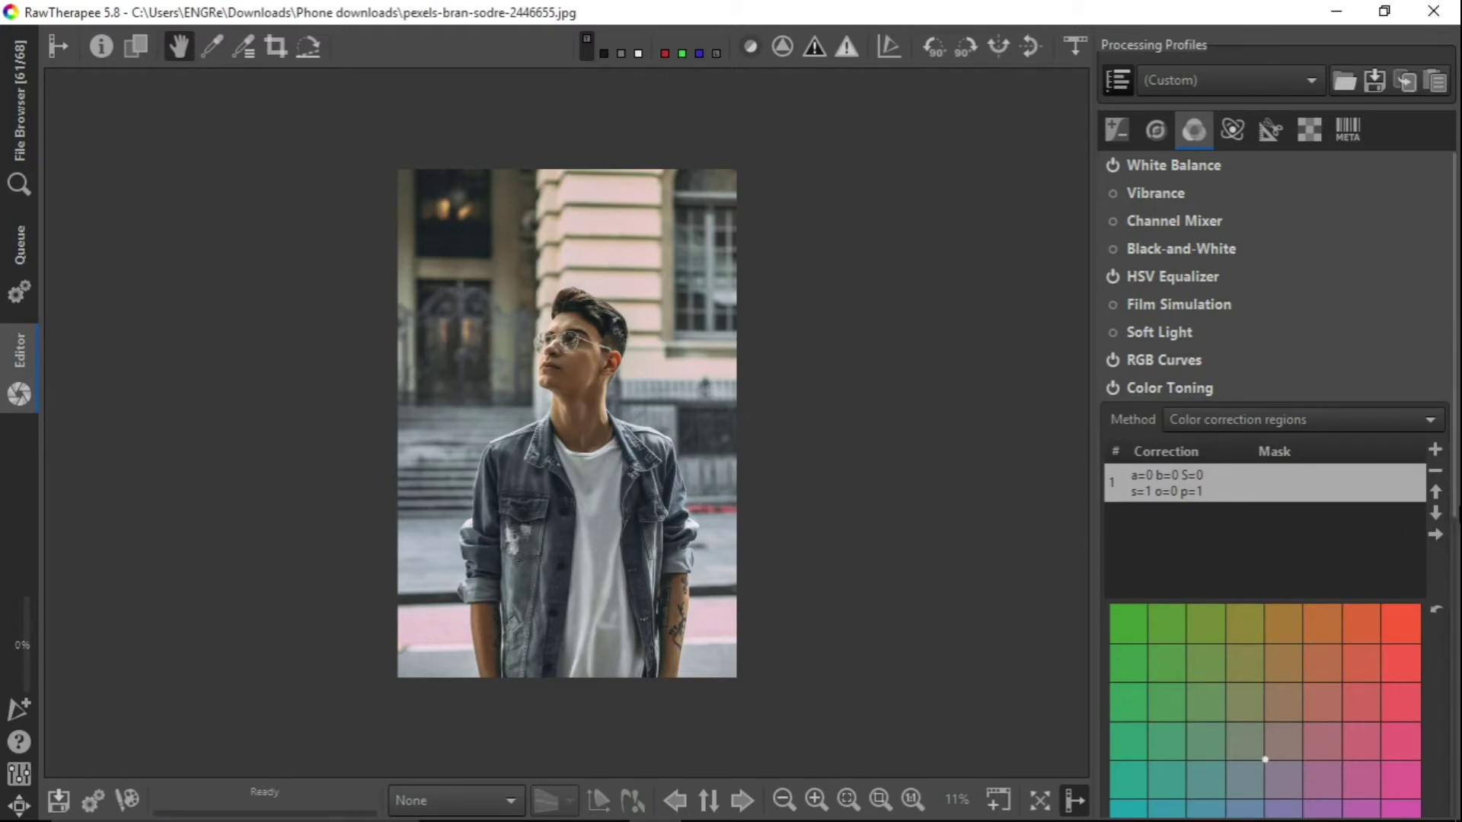
left_click_drag(1455, 518, 1456, 716)
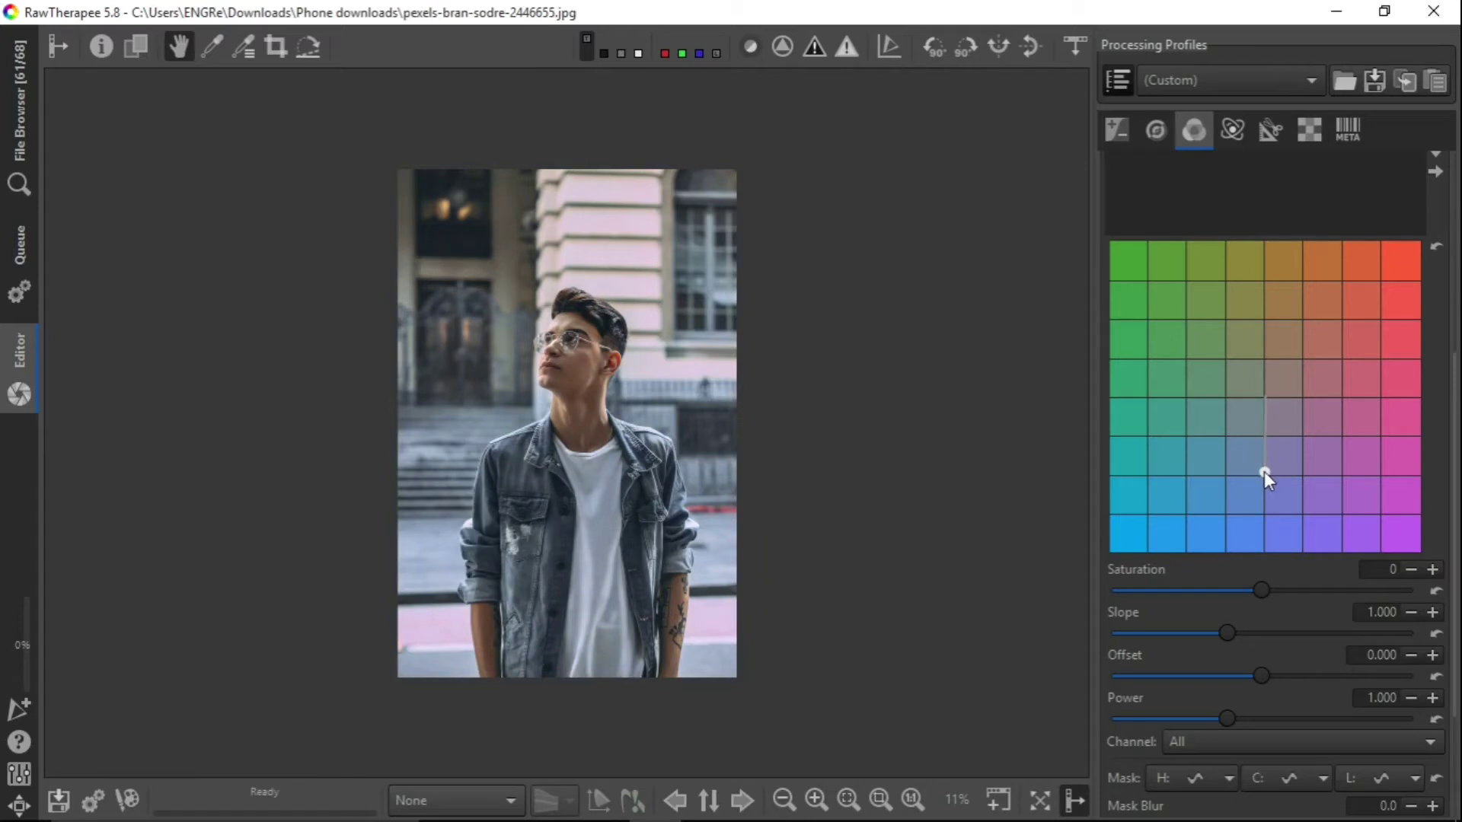
left_click_drag(1264, 472, 1263, 466)
- Set Color Toning Saturation to 22 and Slope to 0.893
left_click_drag(1263, 587, 1288, 586)
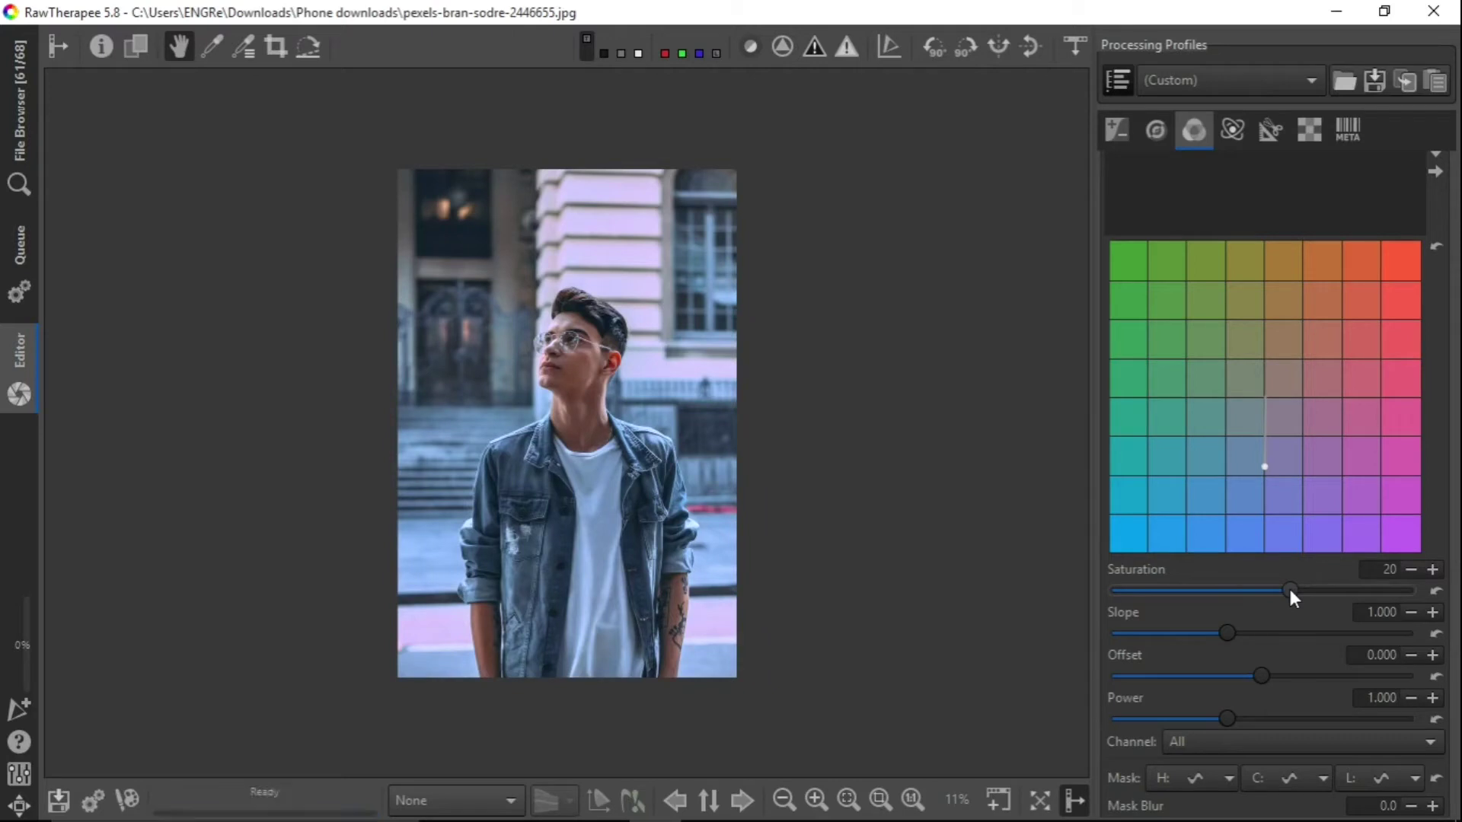
left_click_drag(1290, 591, 1293, 591)
left_click_drag(1224, 634, 1196, 642)
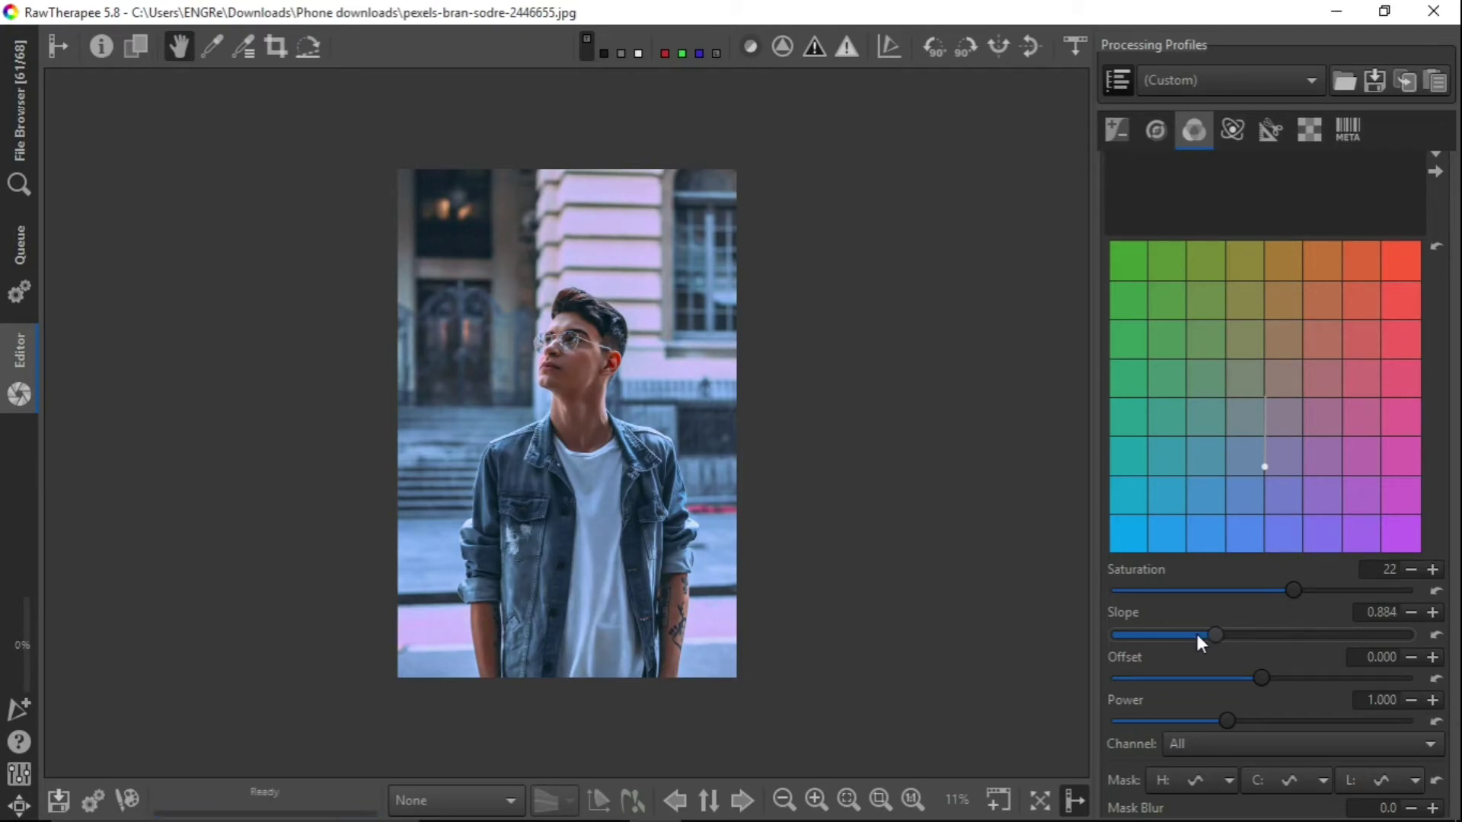
left_click_drag(1197, 637, 1199, 639)
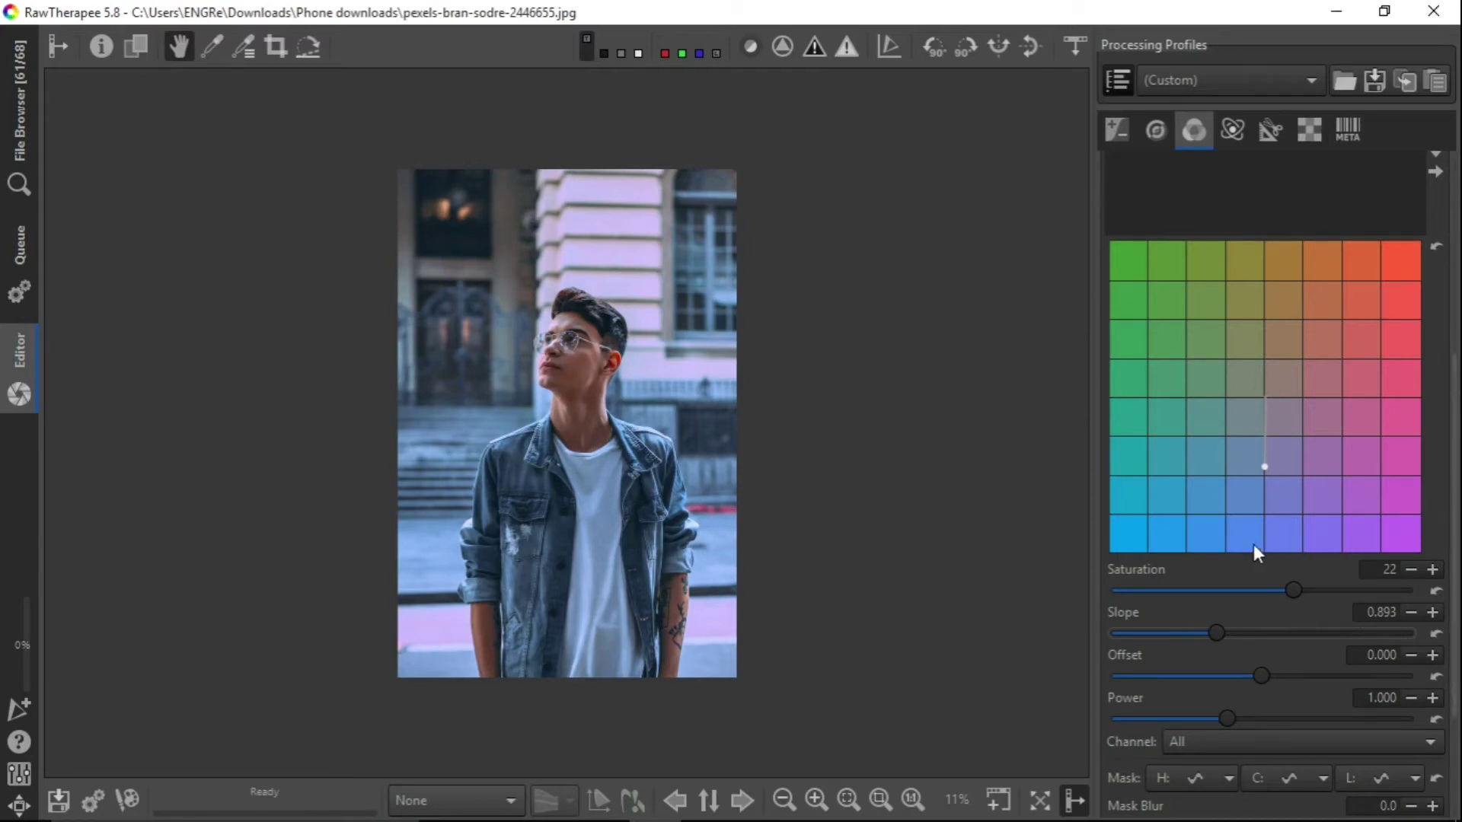
scroll(1267, 722, "down", 3)
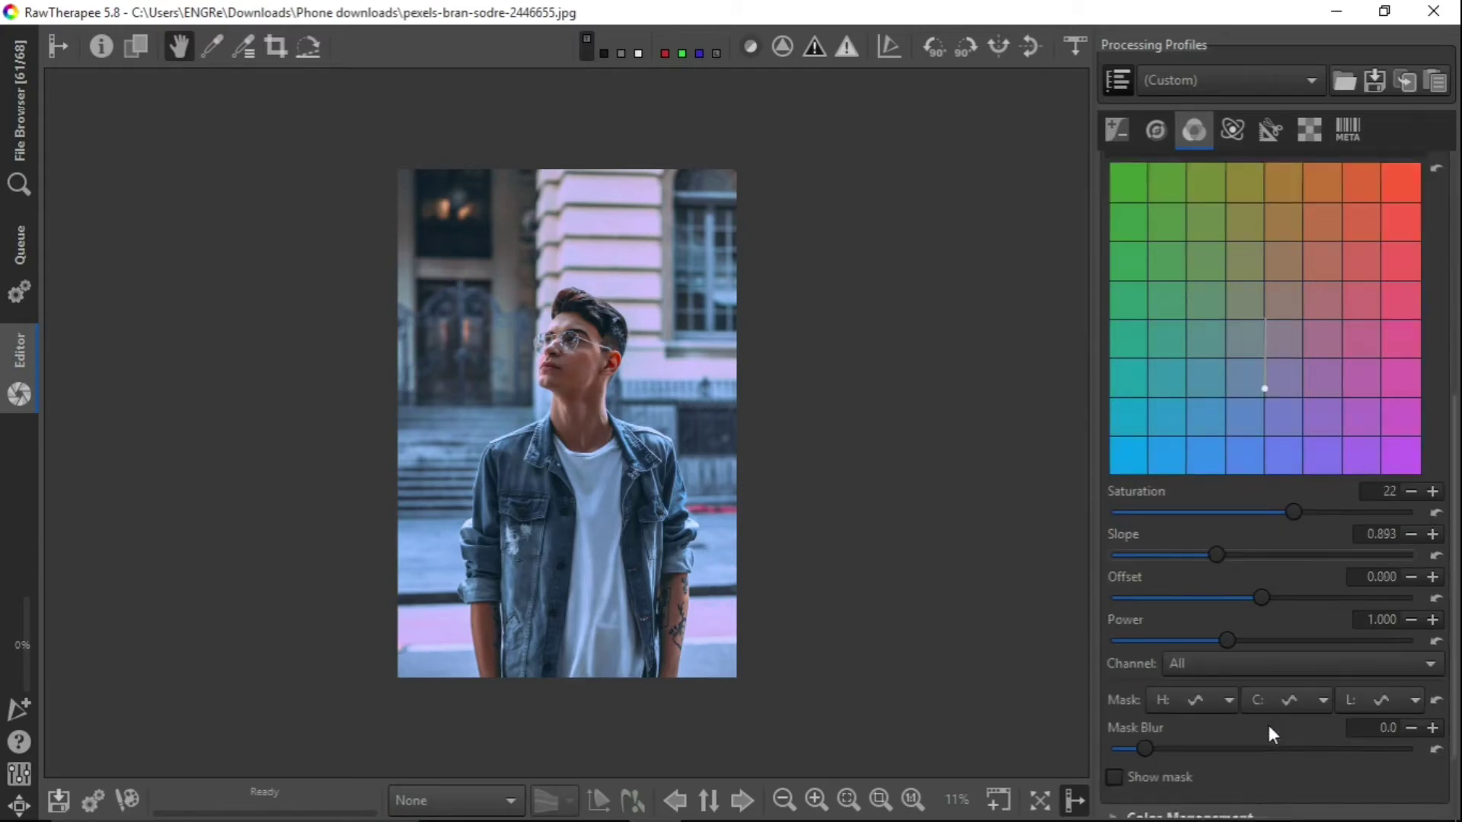
scroll(1267, 725, "up", 7)
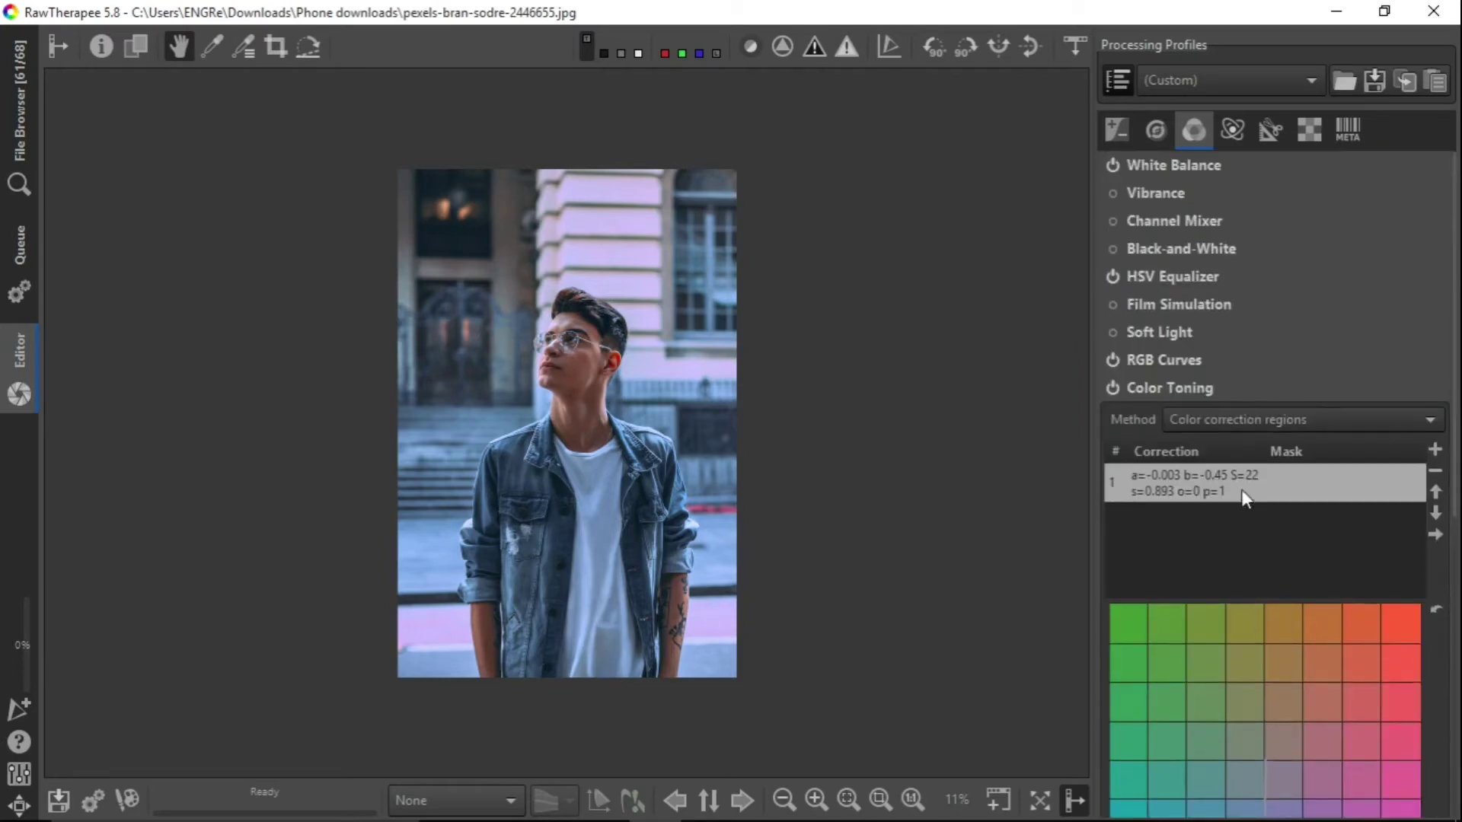
left_click(1205, 381)
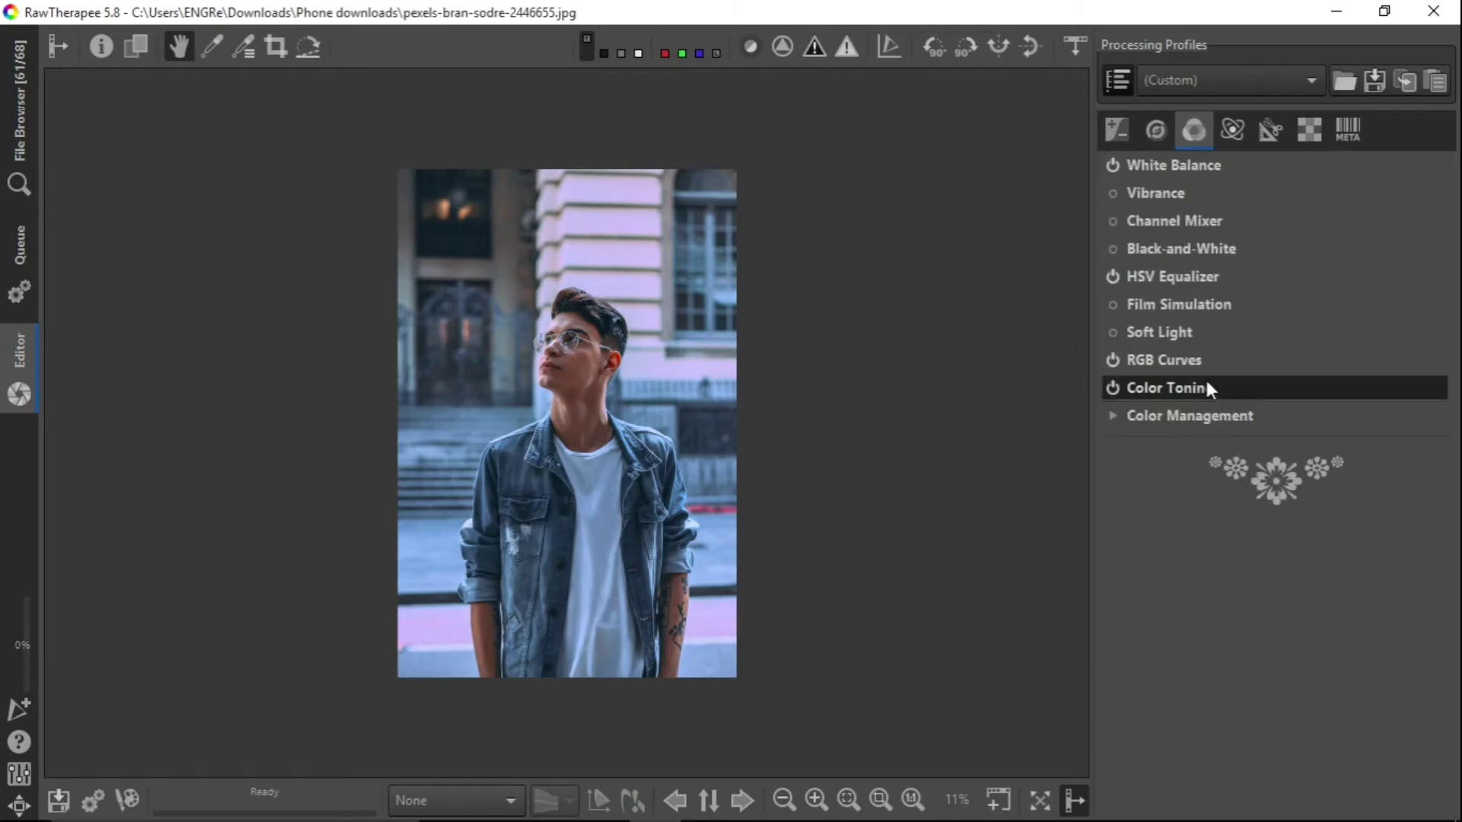
left_click(1158, 127)
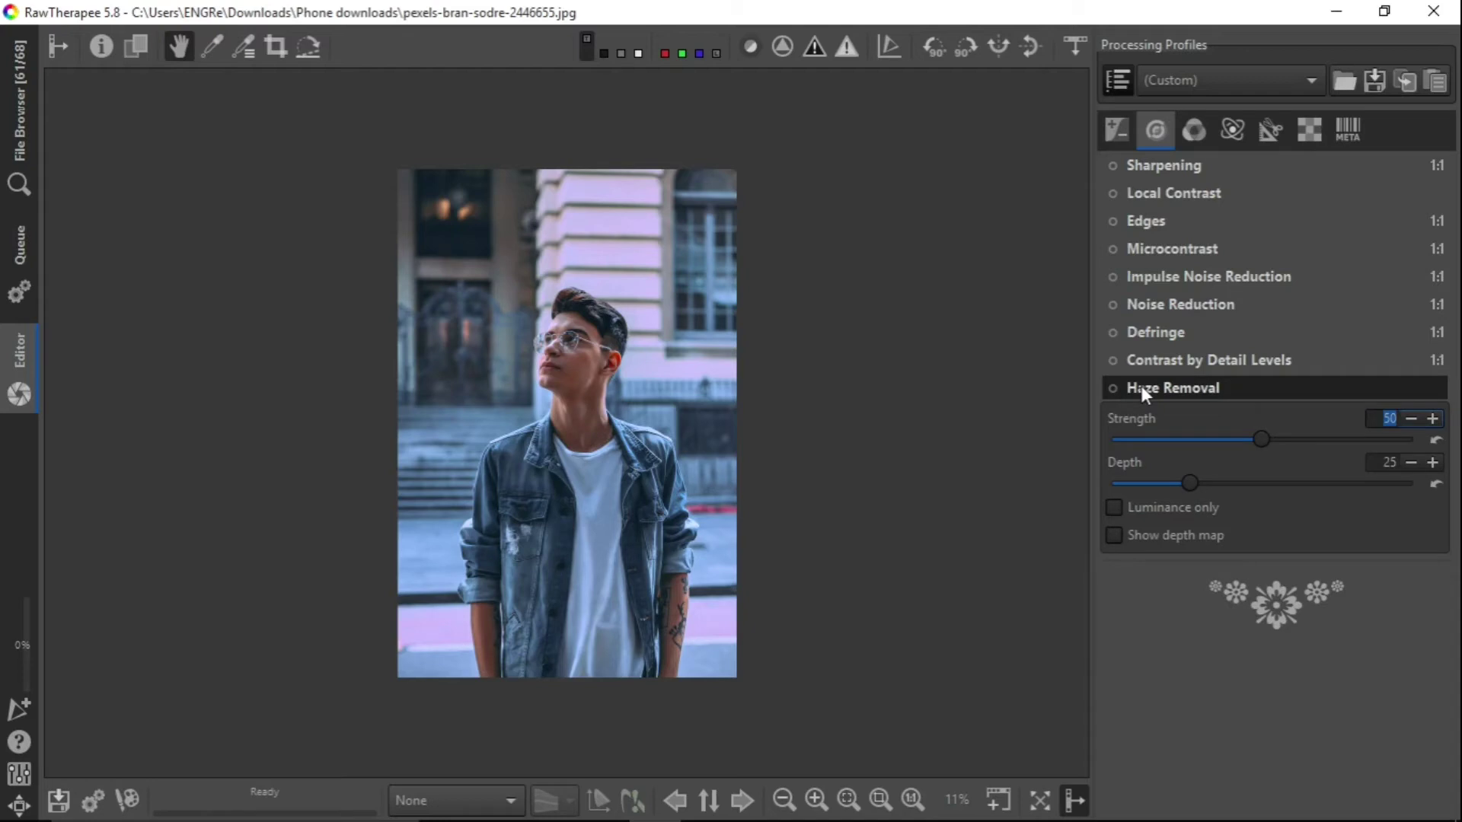
- Set Haze Removal Strength to 15 and Depth to 6, then enable it
left_click(1200, 440)
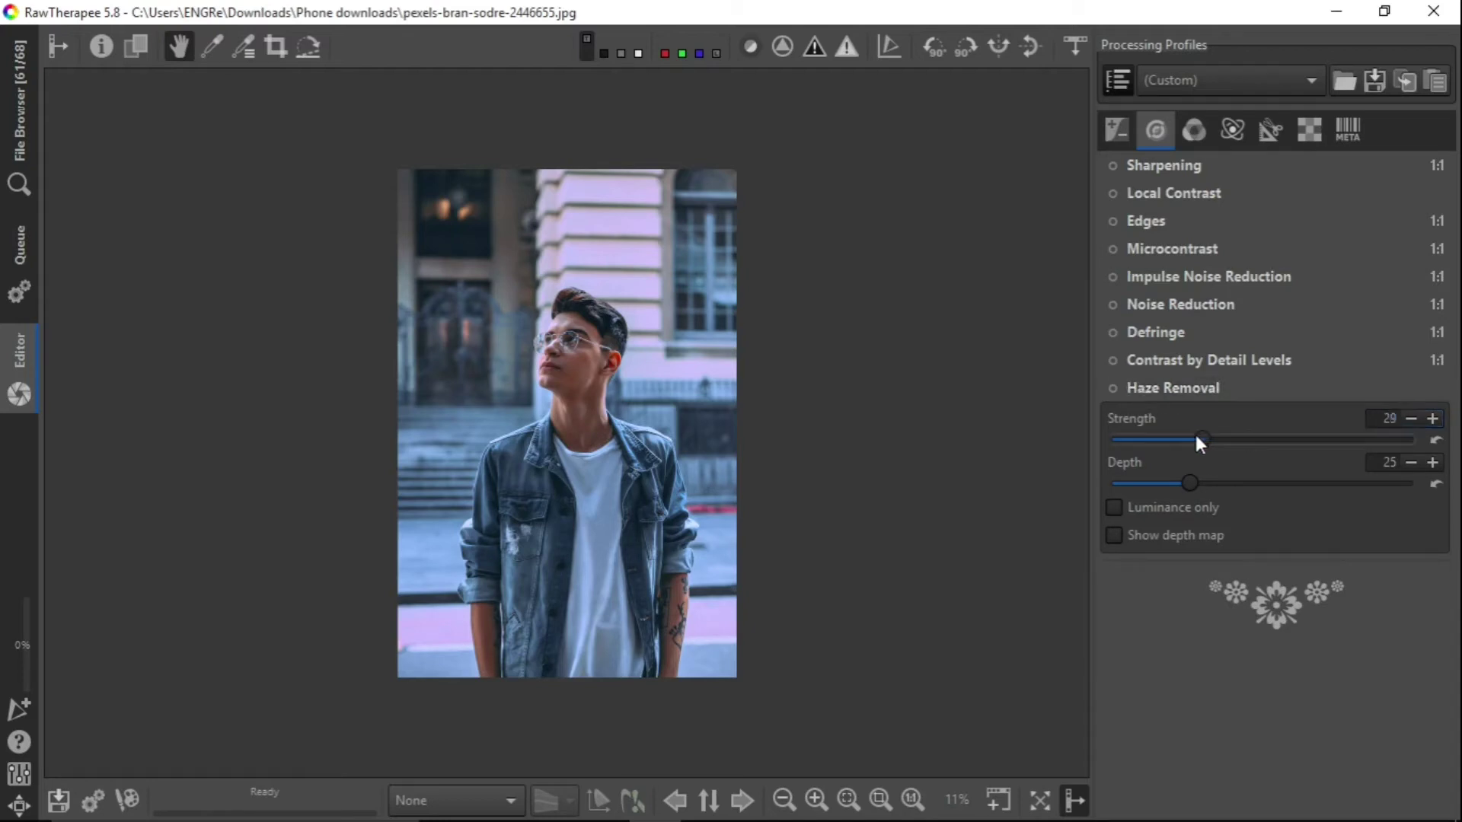
left_click_drag(1167, 439, 1164, 439)
left_click_drag(1194, 481, 1140, 478)
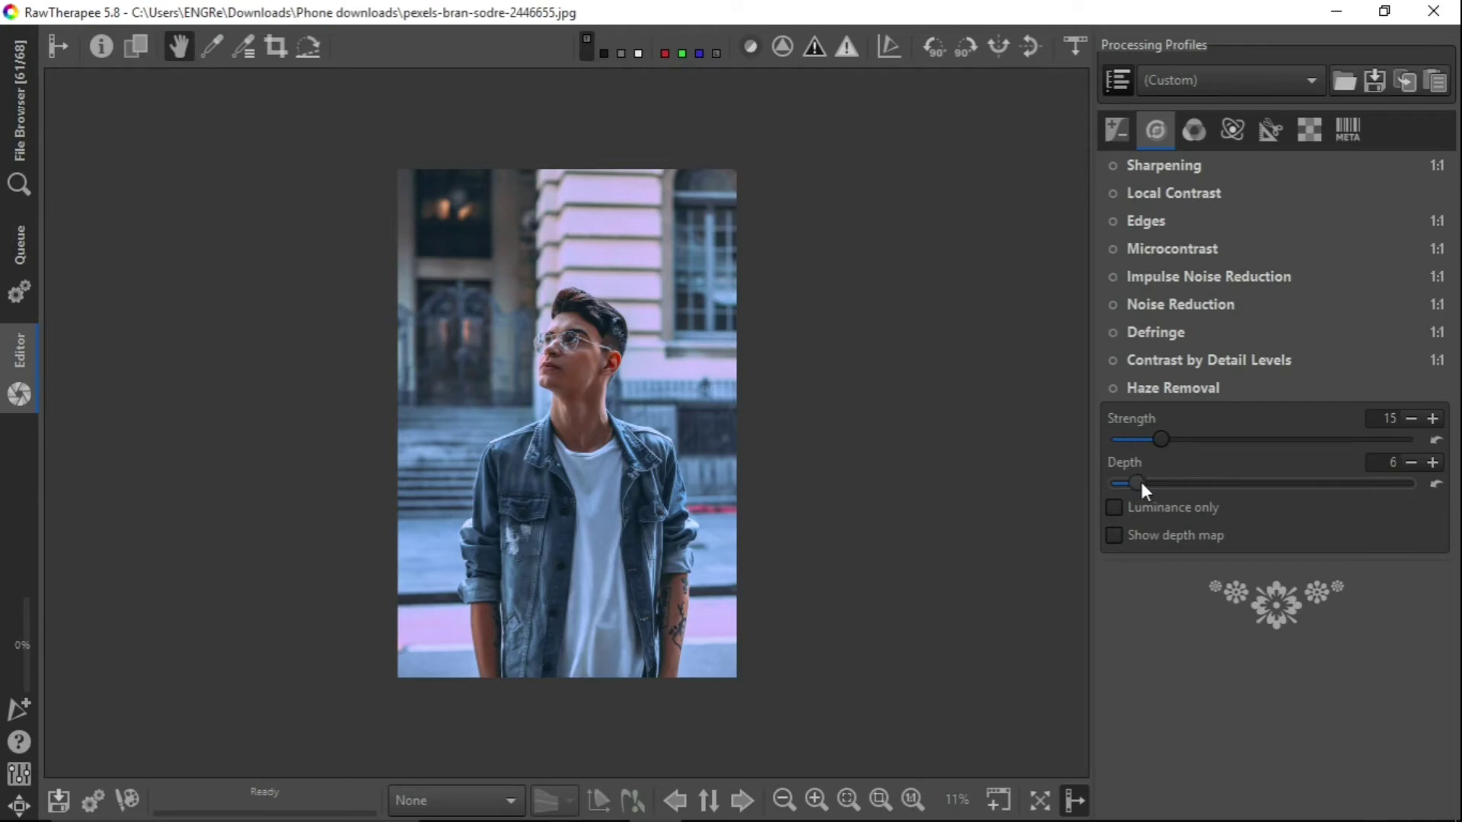
left_click(1112, 387)
- In the Advanced tab, enable Wavelet Levels and expand its settings
left_click(1266, 128)
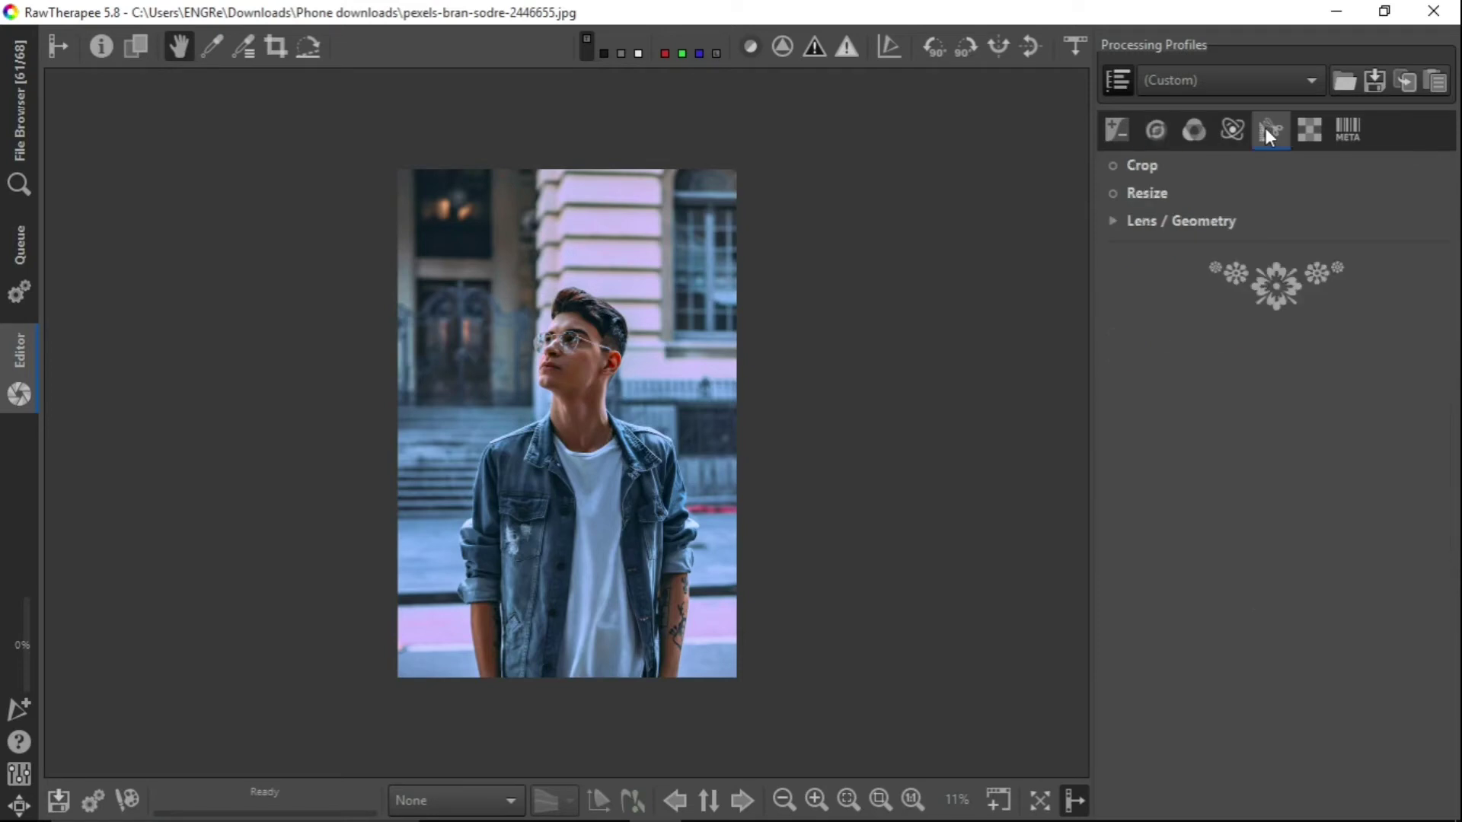
left_click(1233, 131)
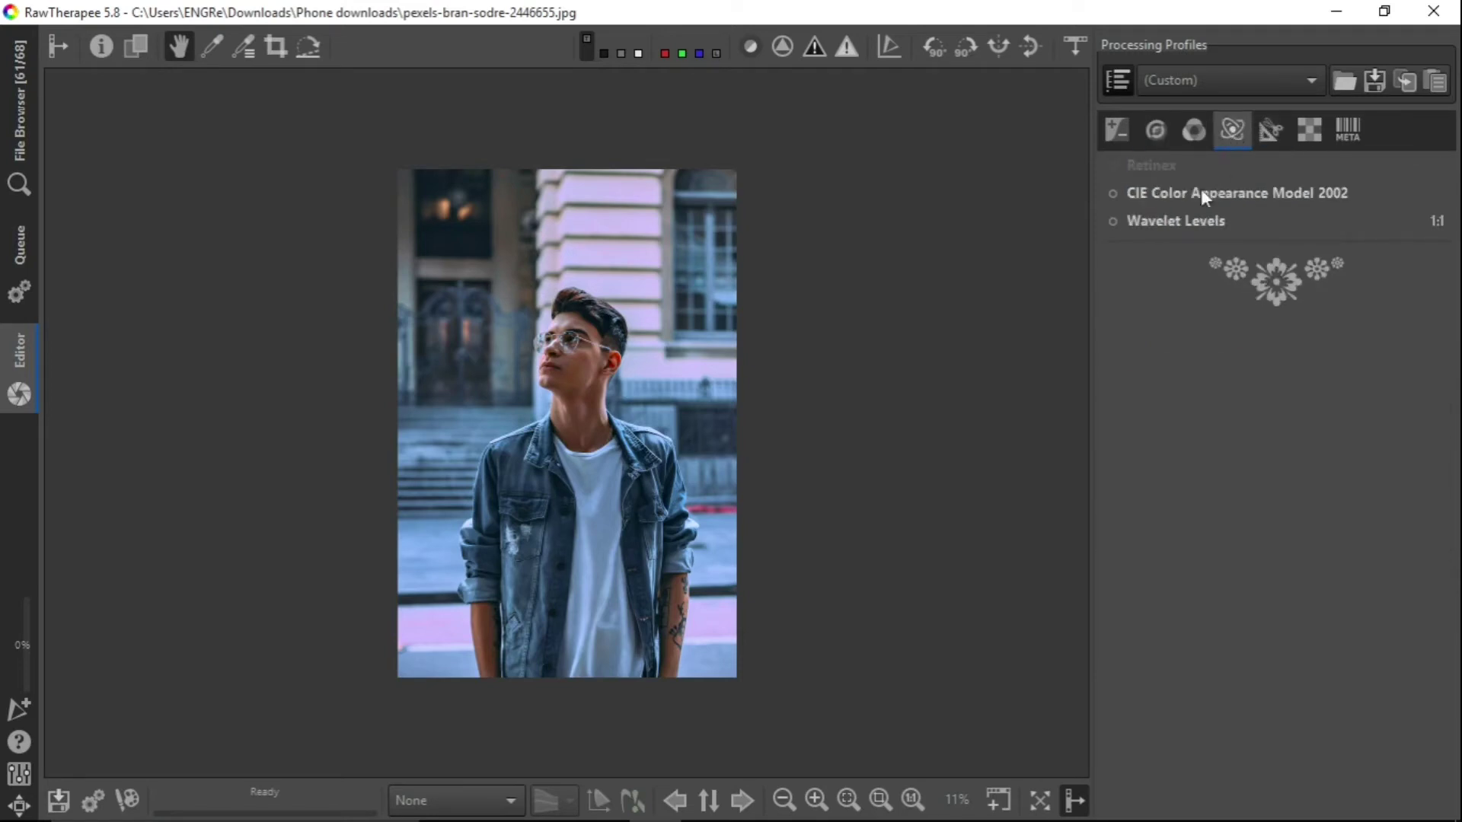
left_click(1157, 221)
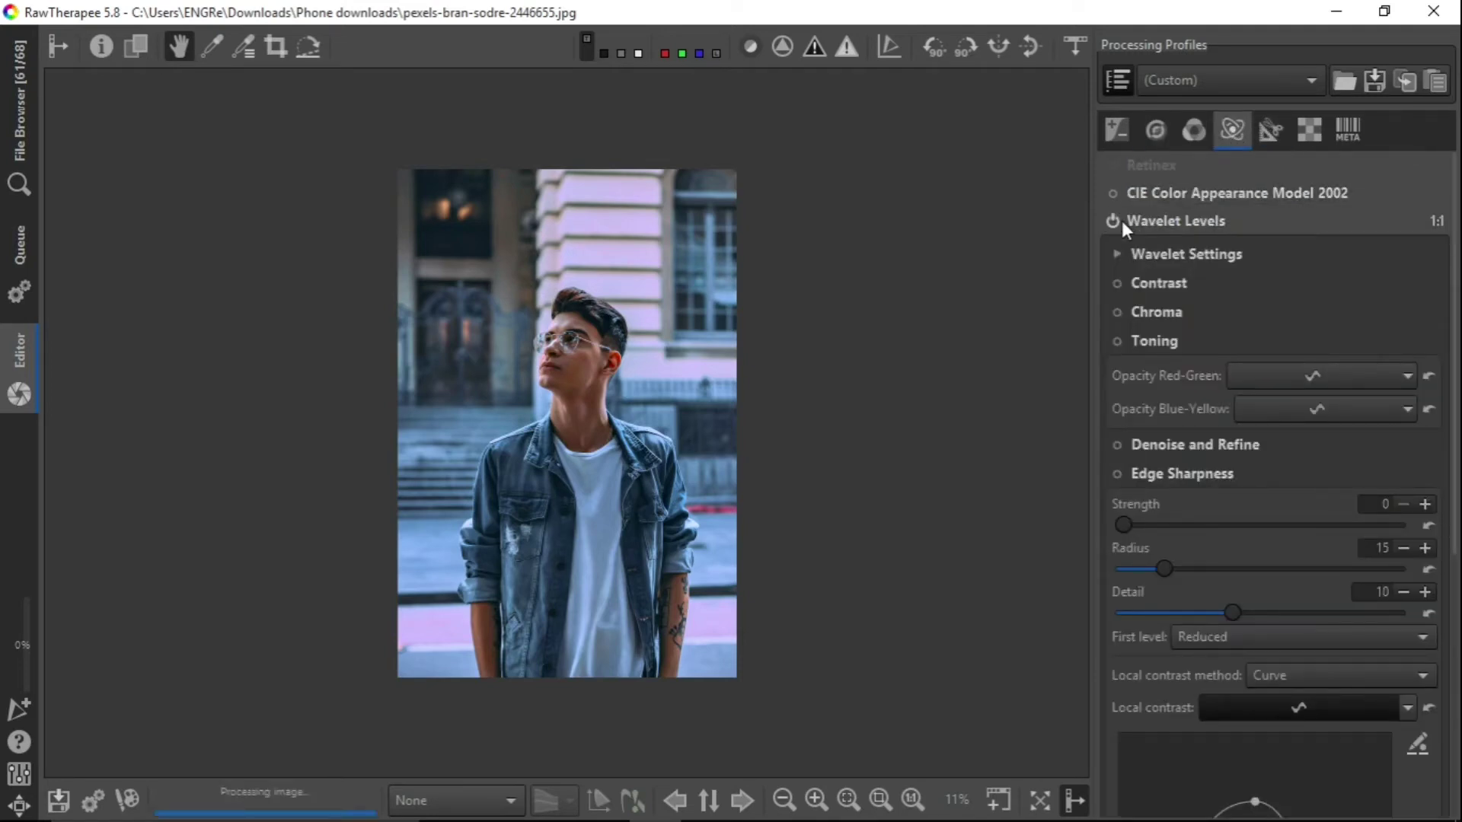
left_click(1116, 221)
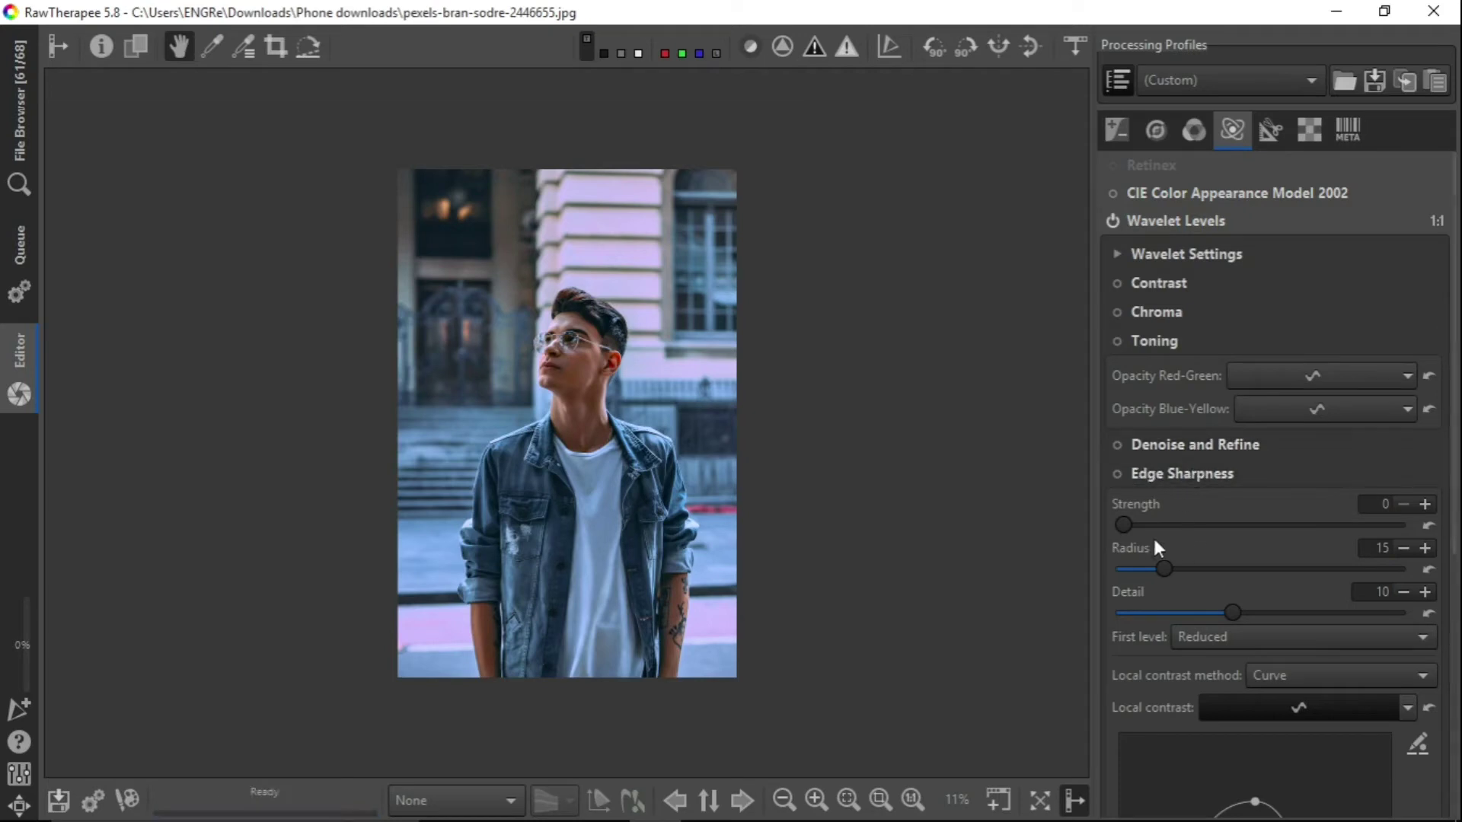
- Enable Edge Sharpness with Strength 13, Radius 33 and Detail -23
left_click_drag(1126, 527, 1194, 527)
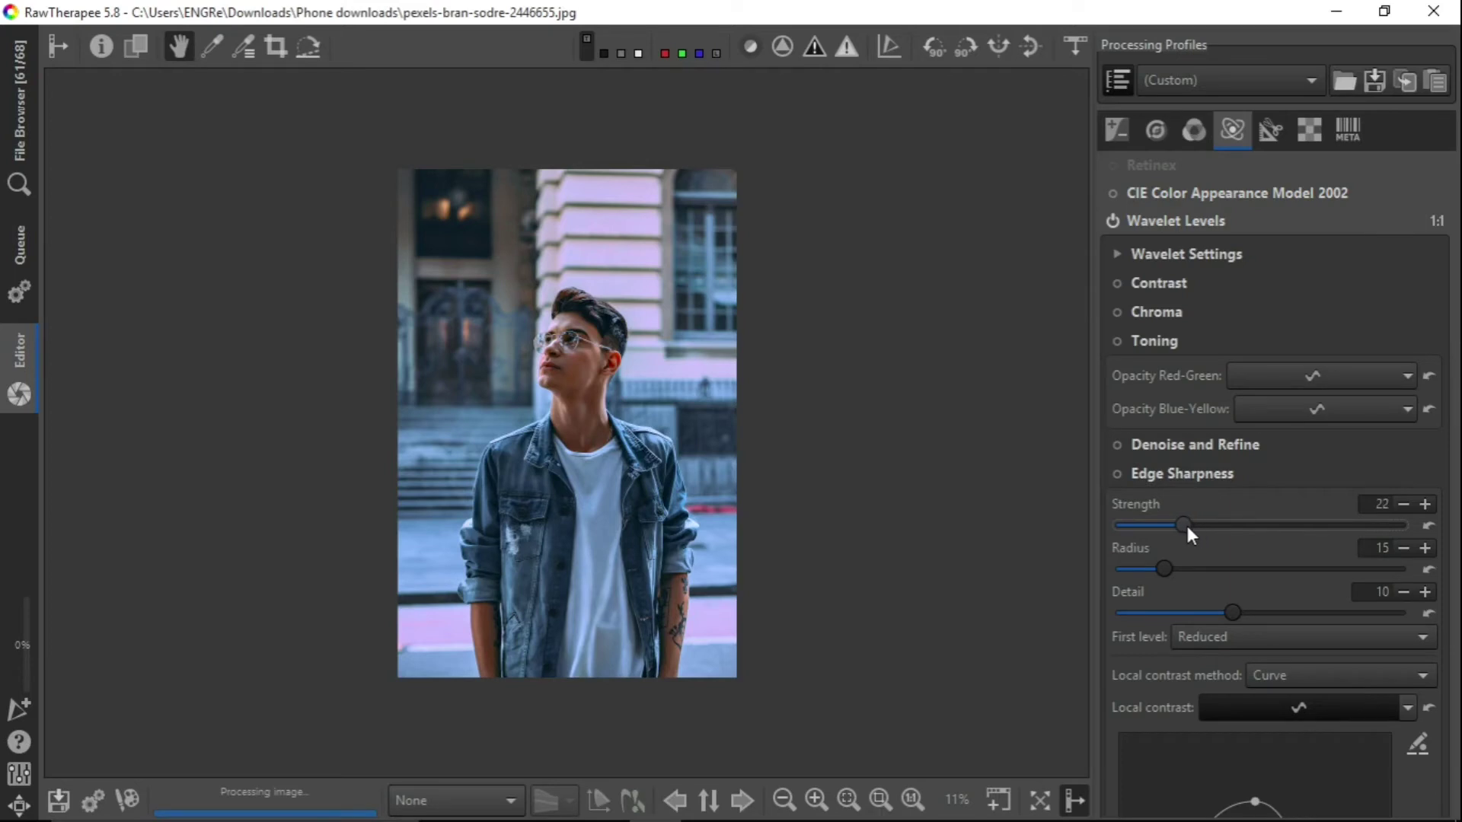
left_click_drag(1186, 526, 1171, 525)
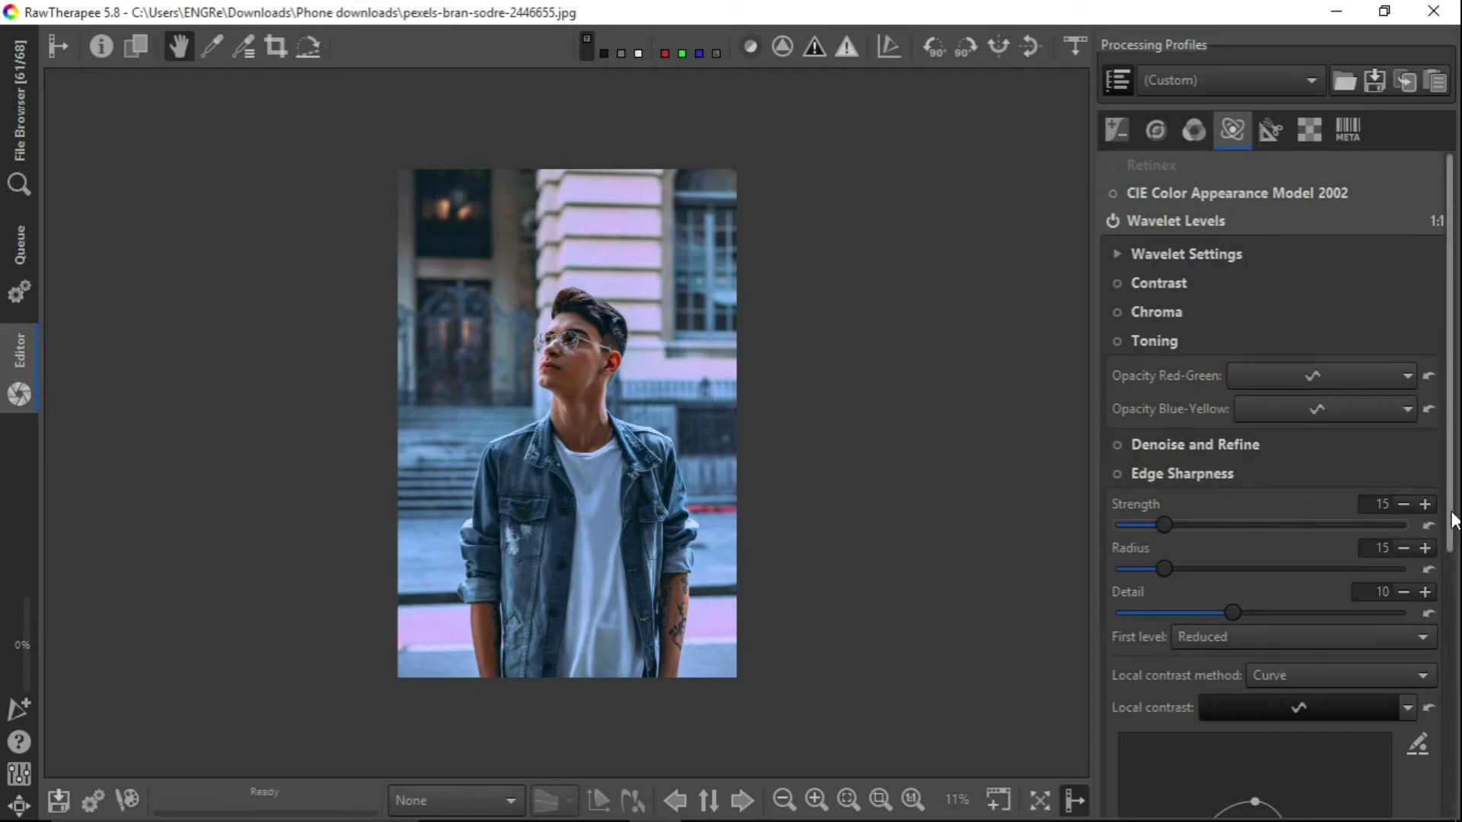
left_click_drag(1452, 512, 1450, 568)
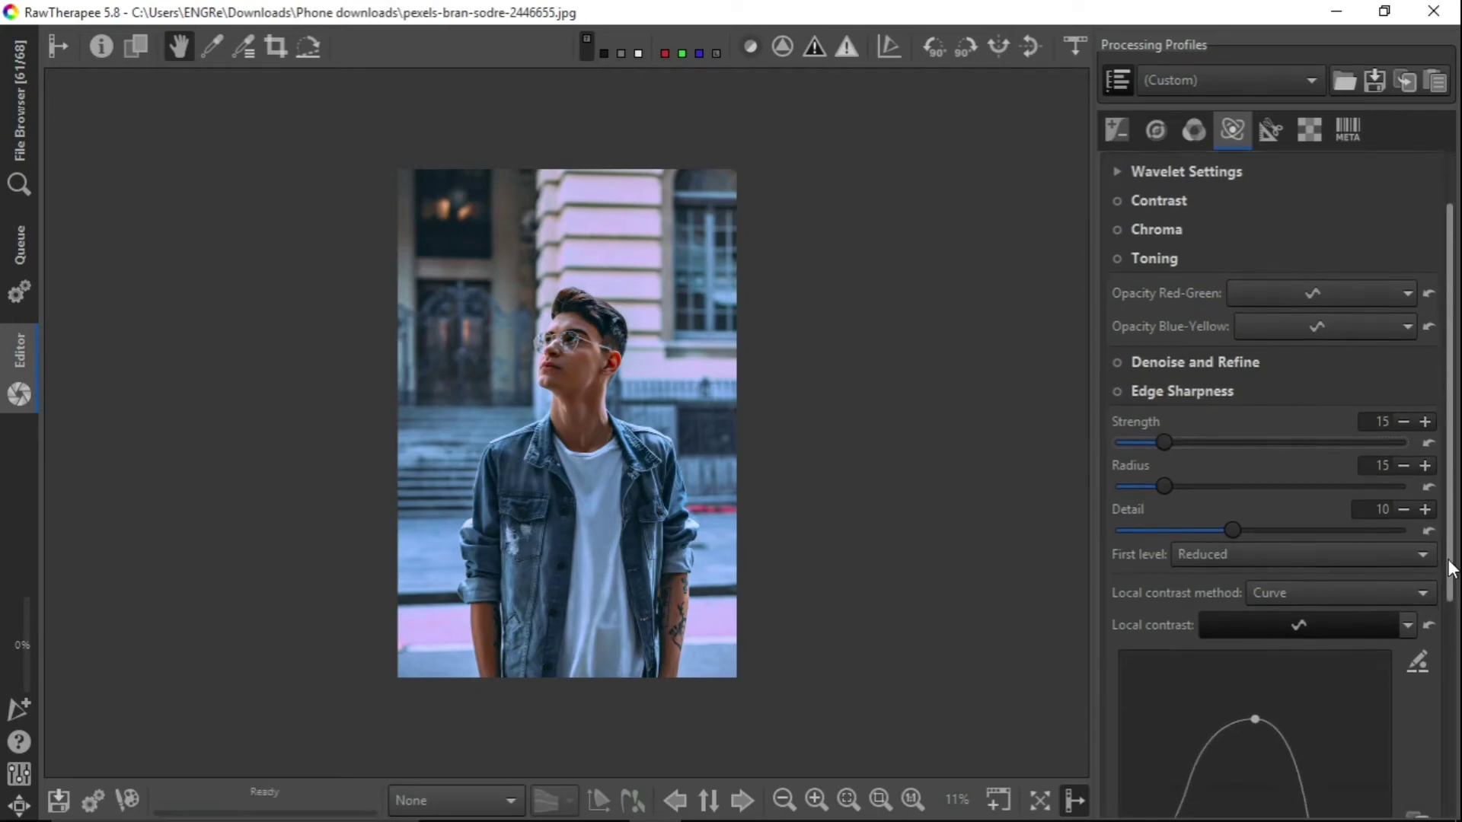
left_click(1174, 513)
left_click_drag(1165, 471, 1161, 473)
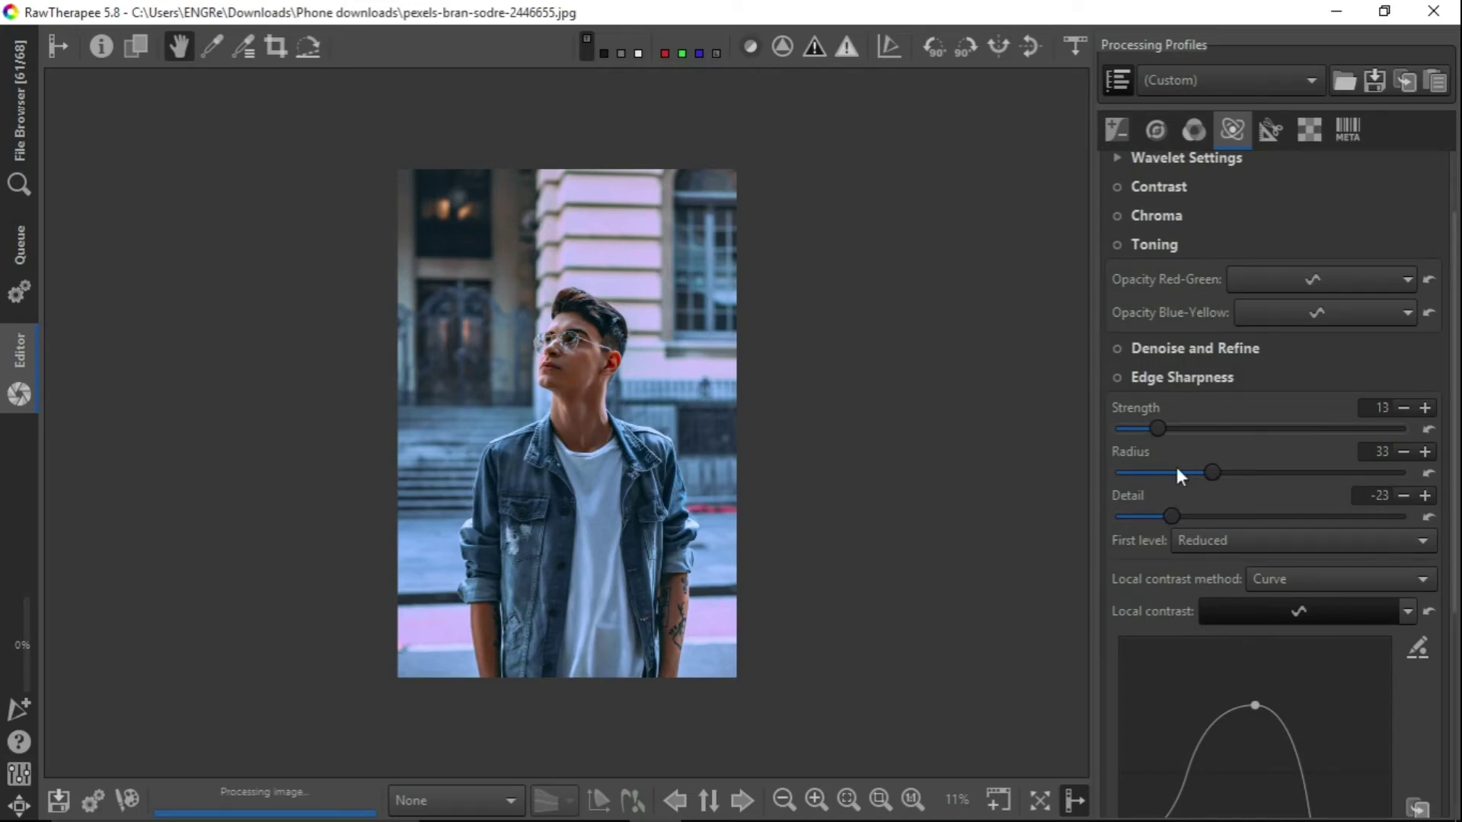
left_click(1116, 376)
scroll(1451, 504, "down", 4)
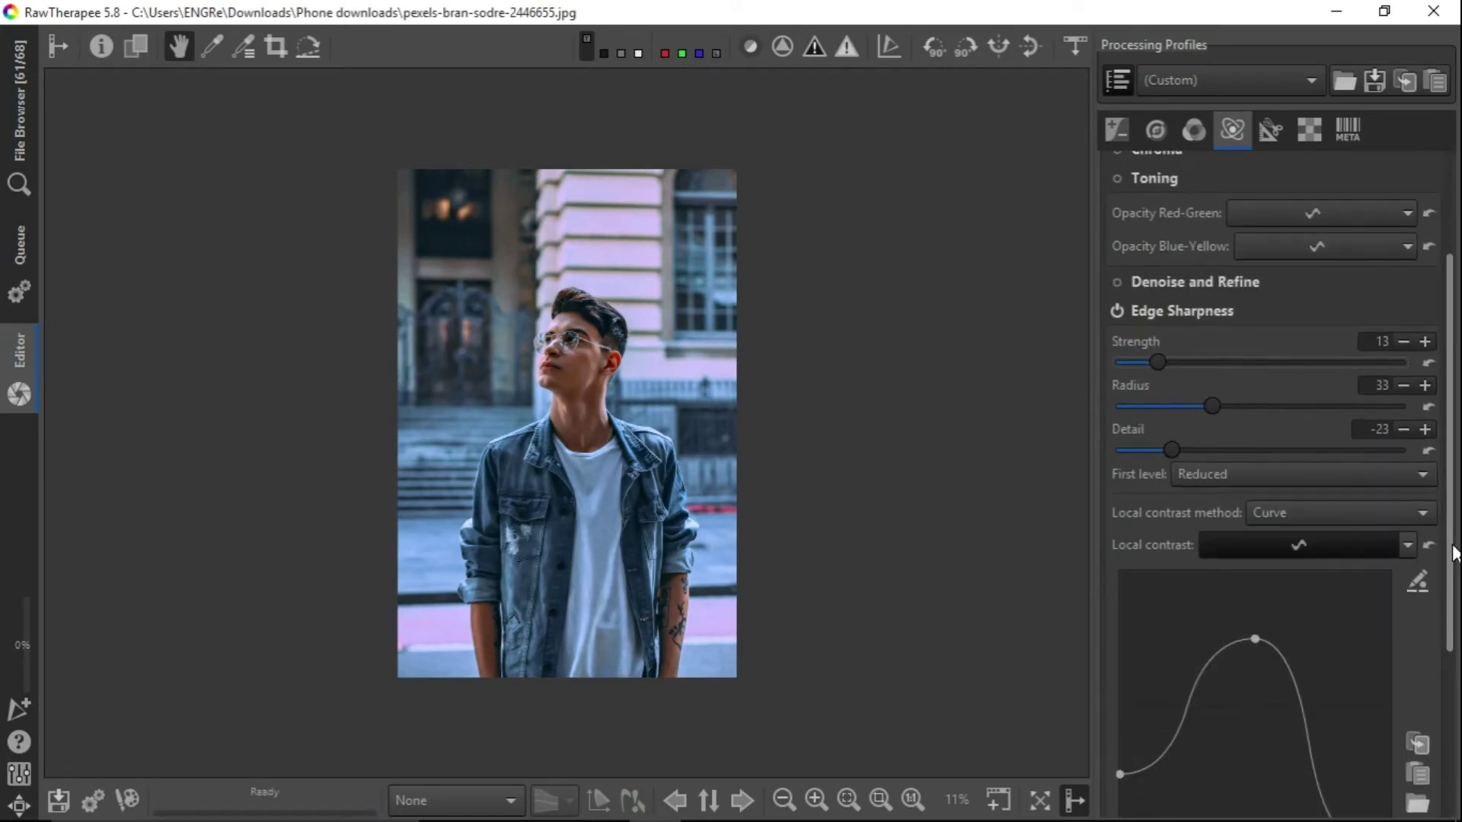
- Switch Local contrast method to Threshold Sliders and adjust its low and upper points
left_click(1368, 448)
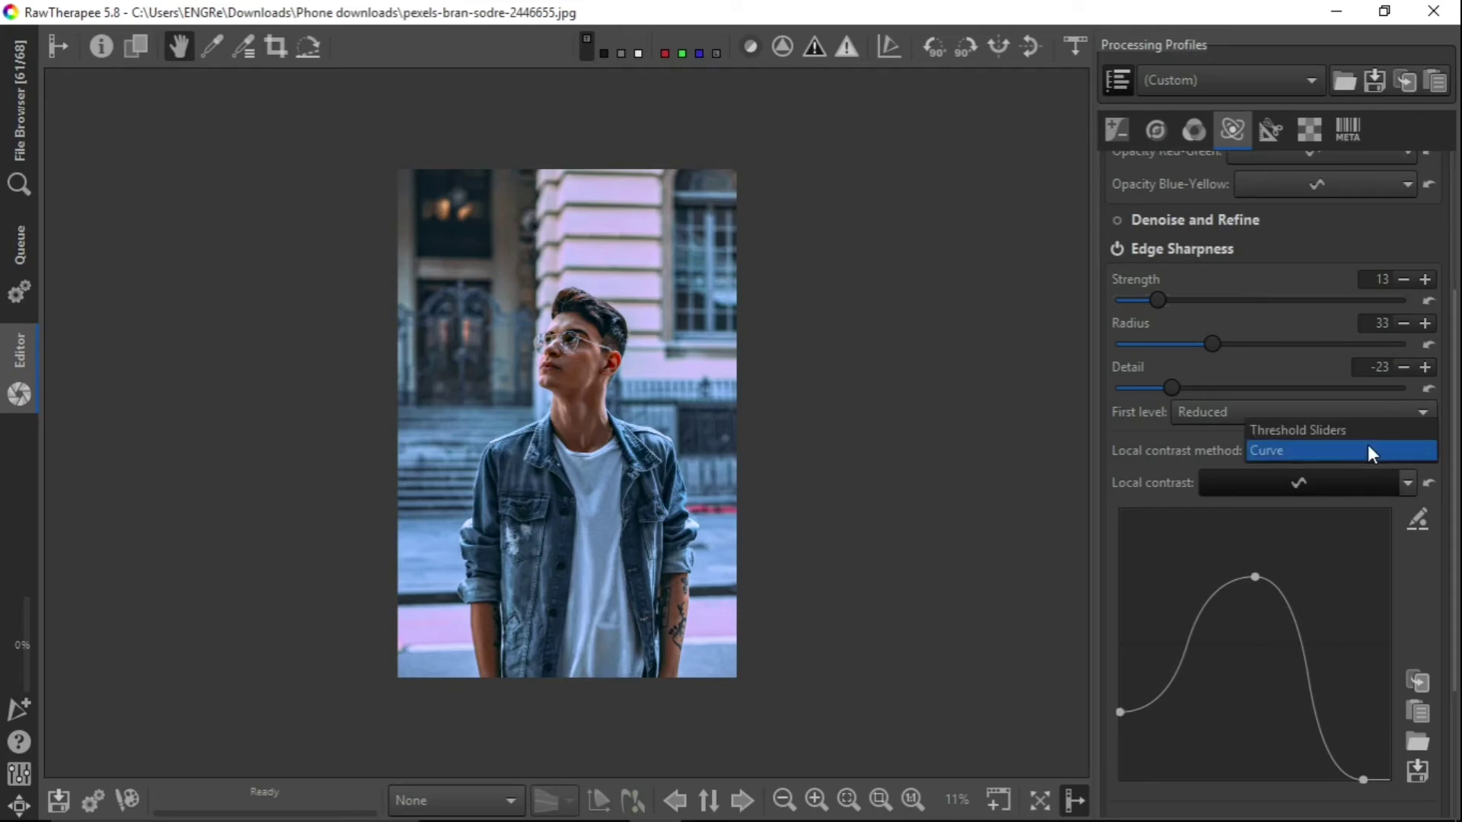
left_click(1328, 427)
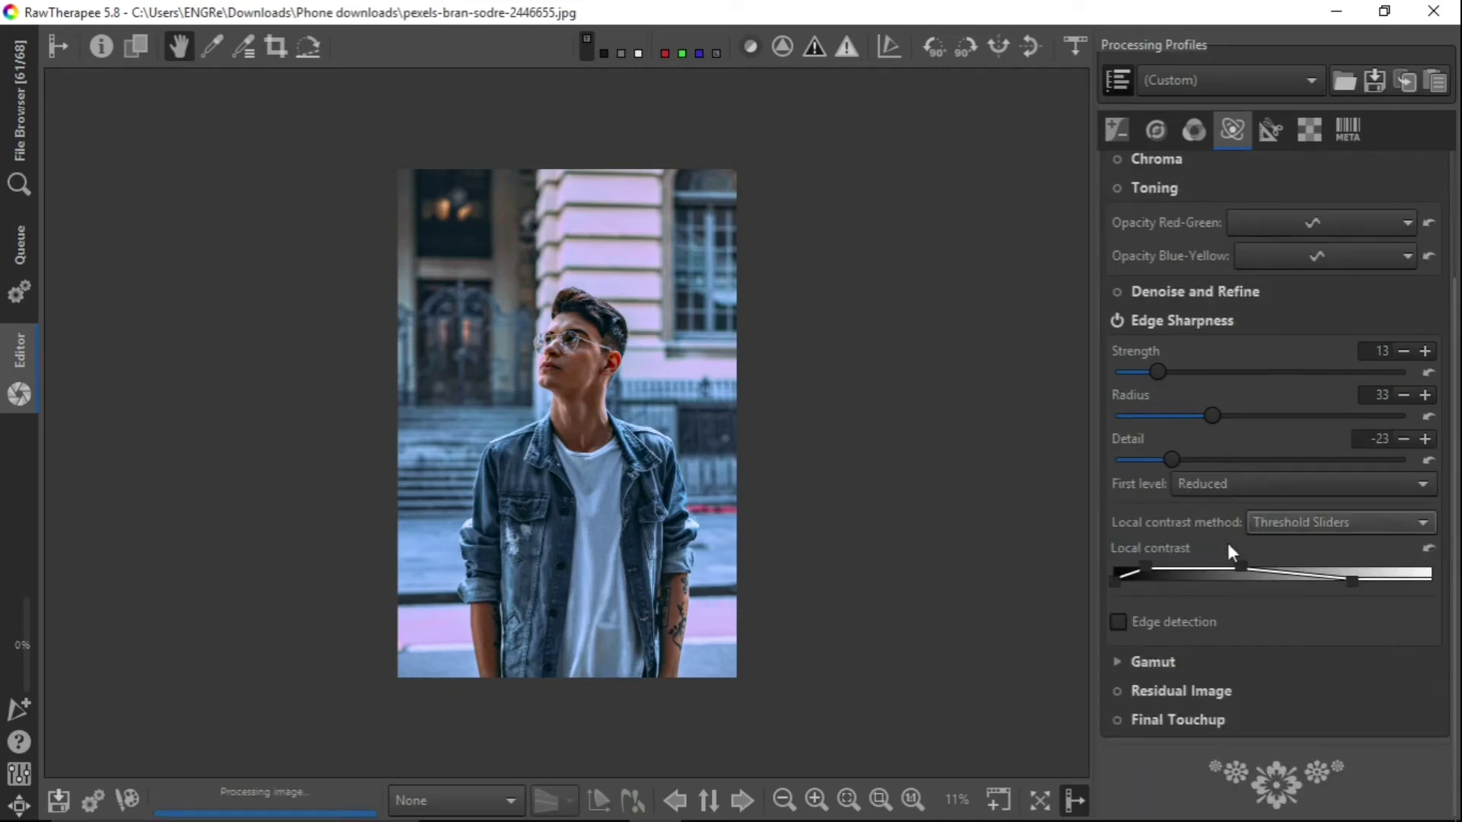
left_click_drag(1144, 568, 1171, 566)
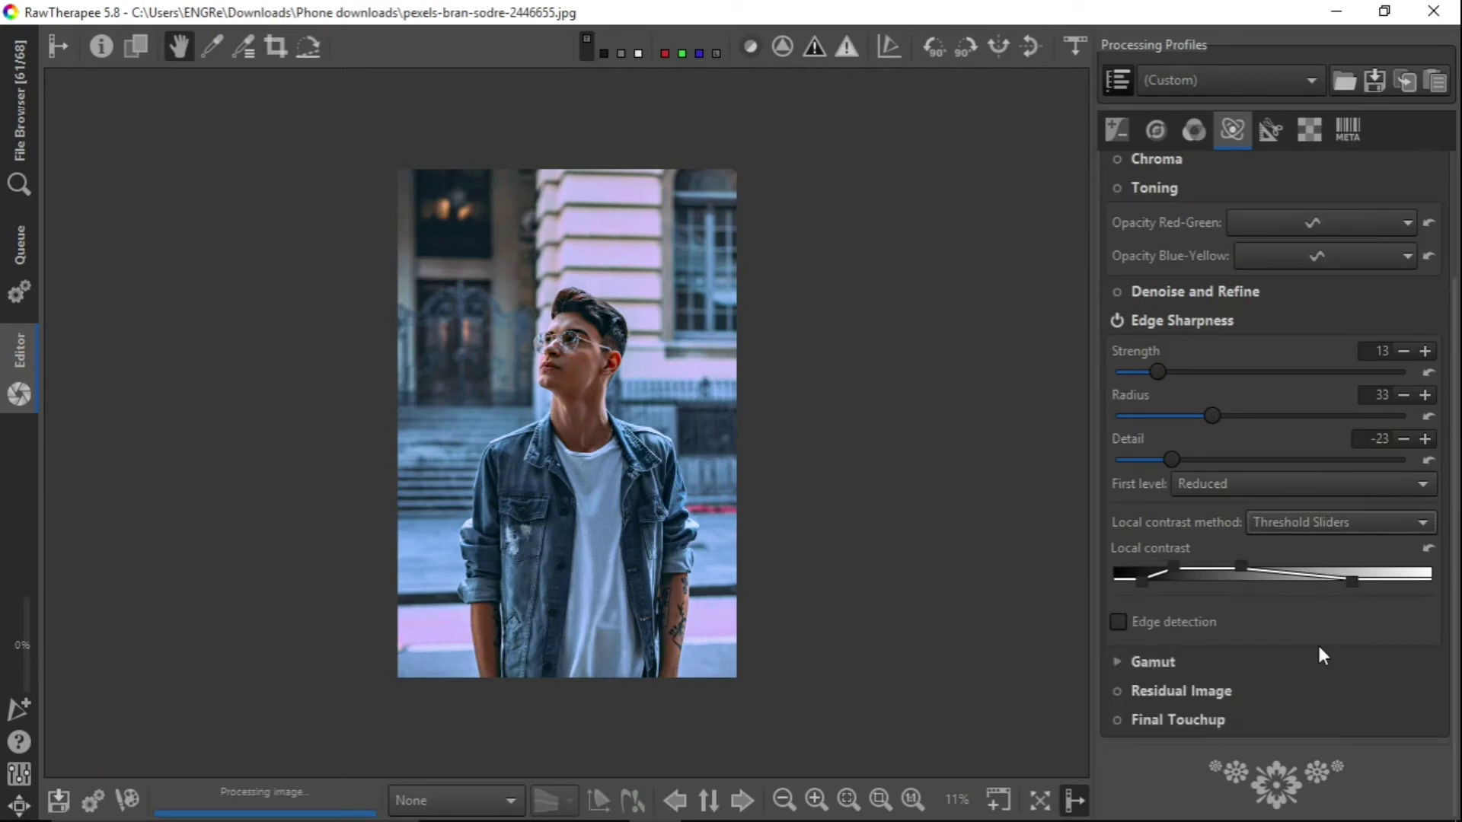
left_click_drag(1243, 567, 1247, 566)
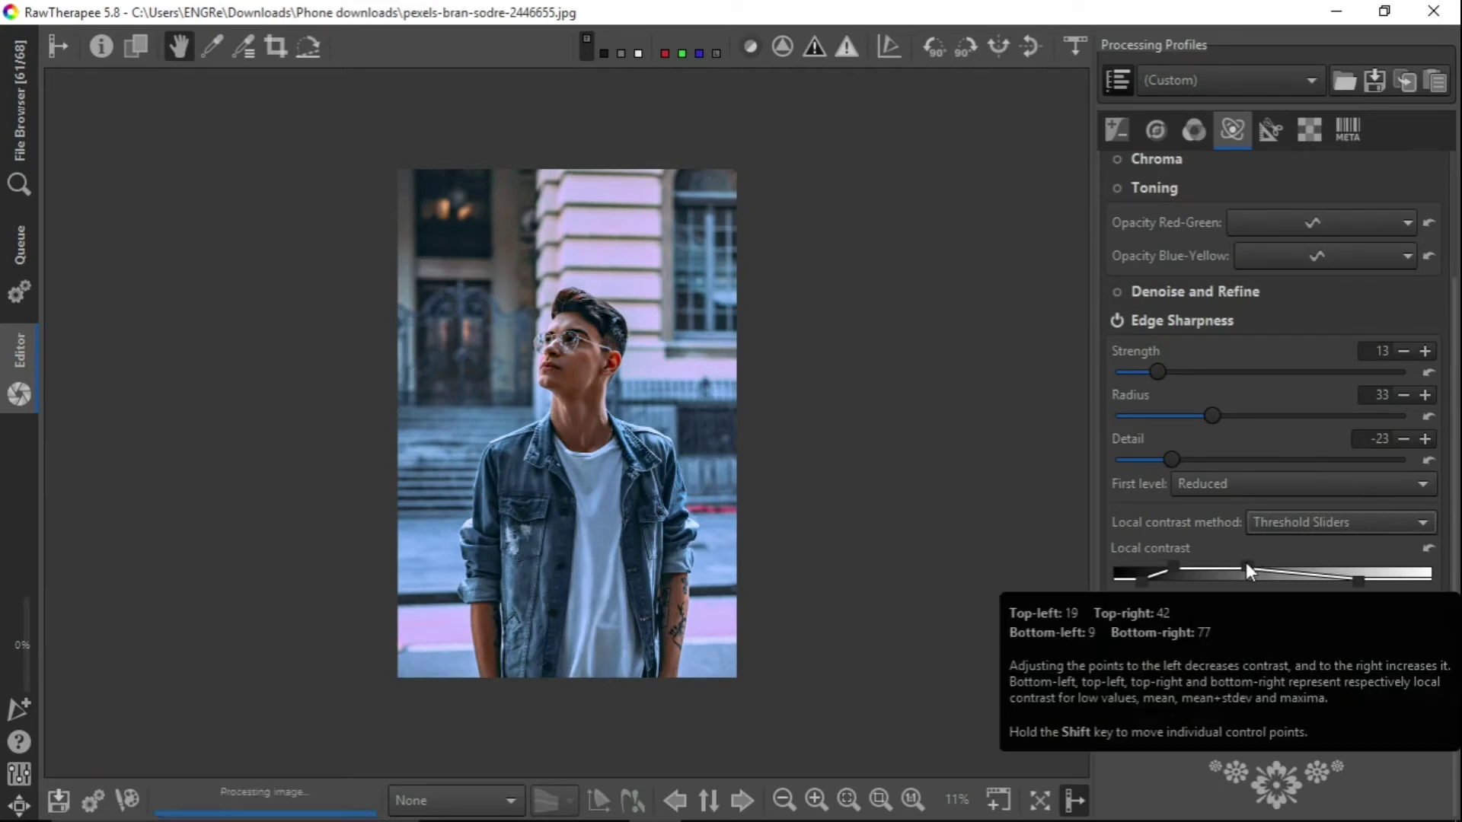
left_click_drag(1245, 567, 1239, 566)
left_click(1148, 318)
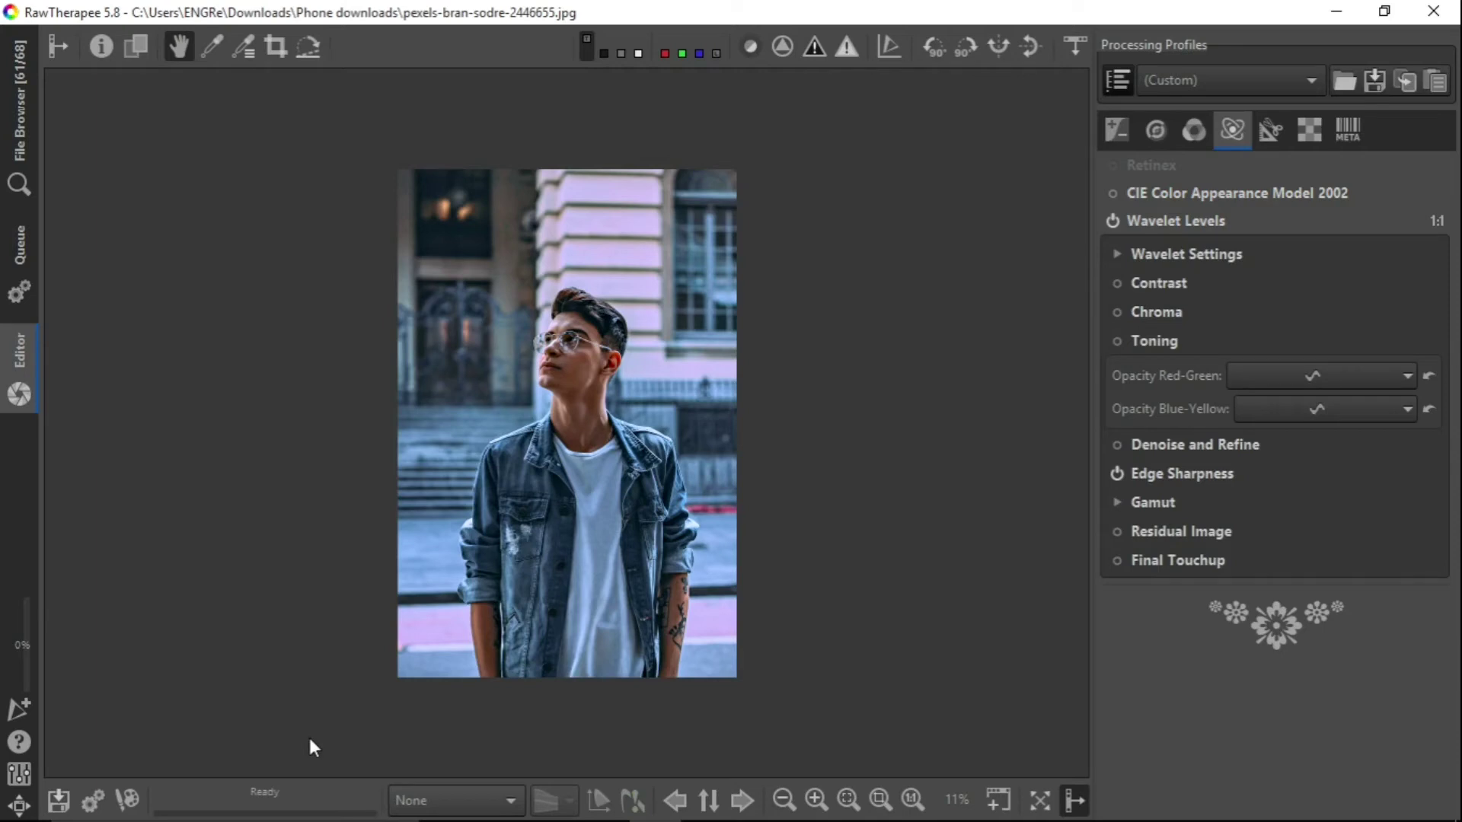
- Send the graded portrait to GIMP as pexels-bran-sodre-2446655-1.tif and bring up File Explorer
left_click(128, 800)
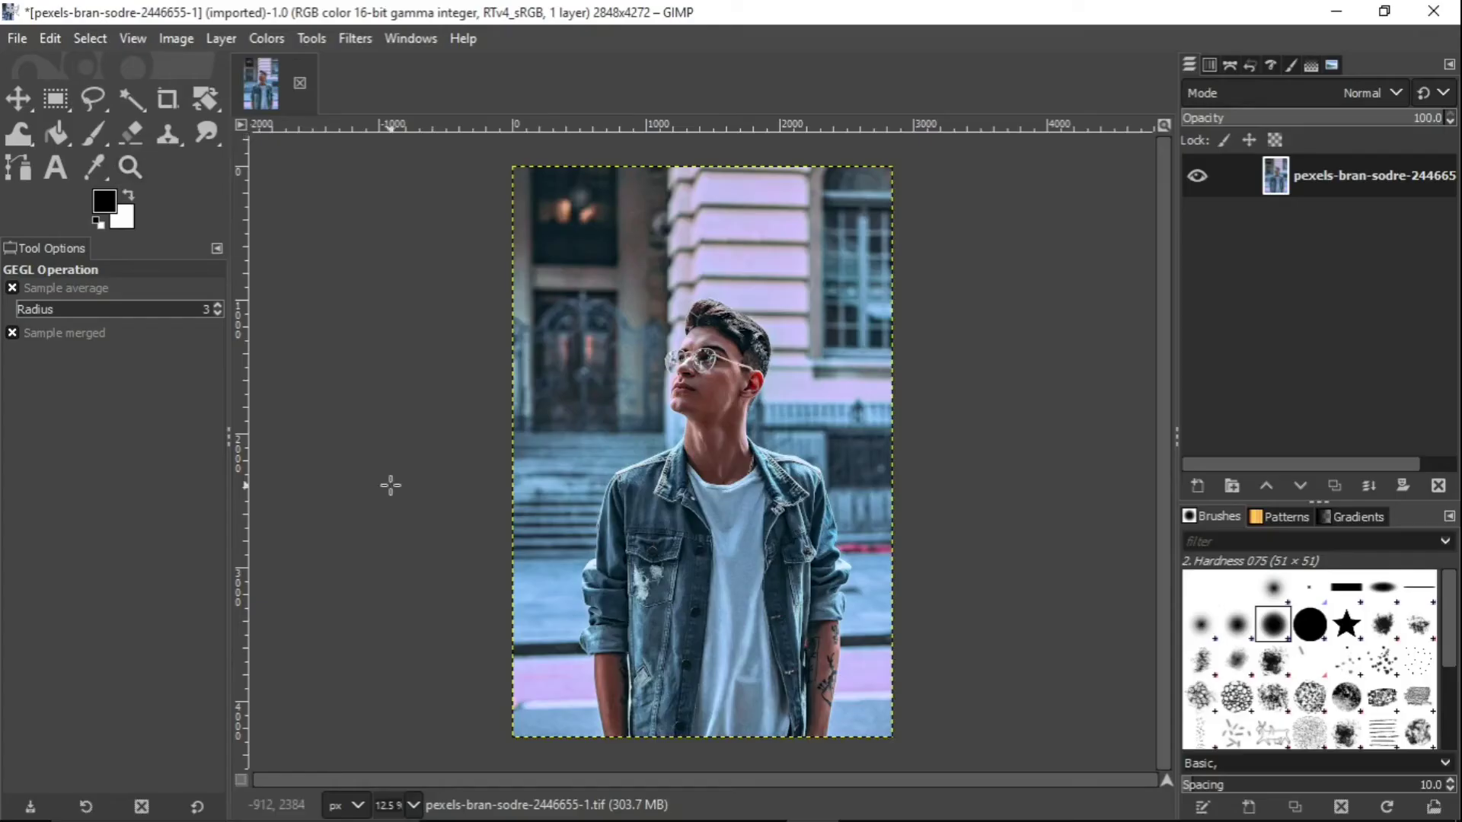
key("super+e")
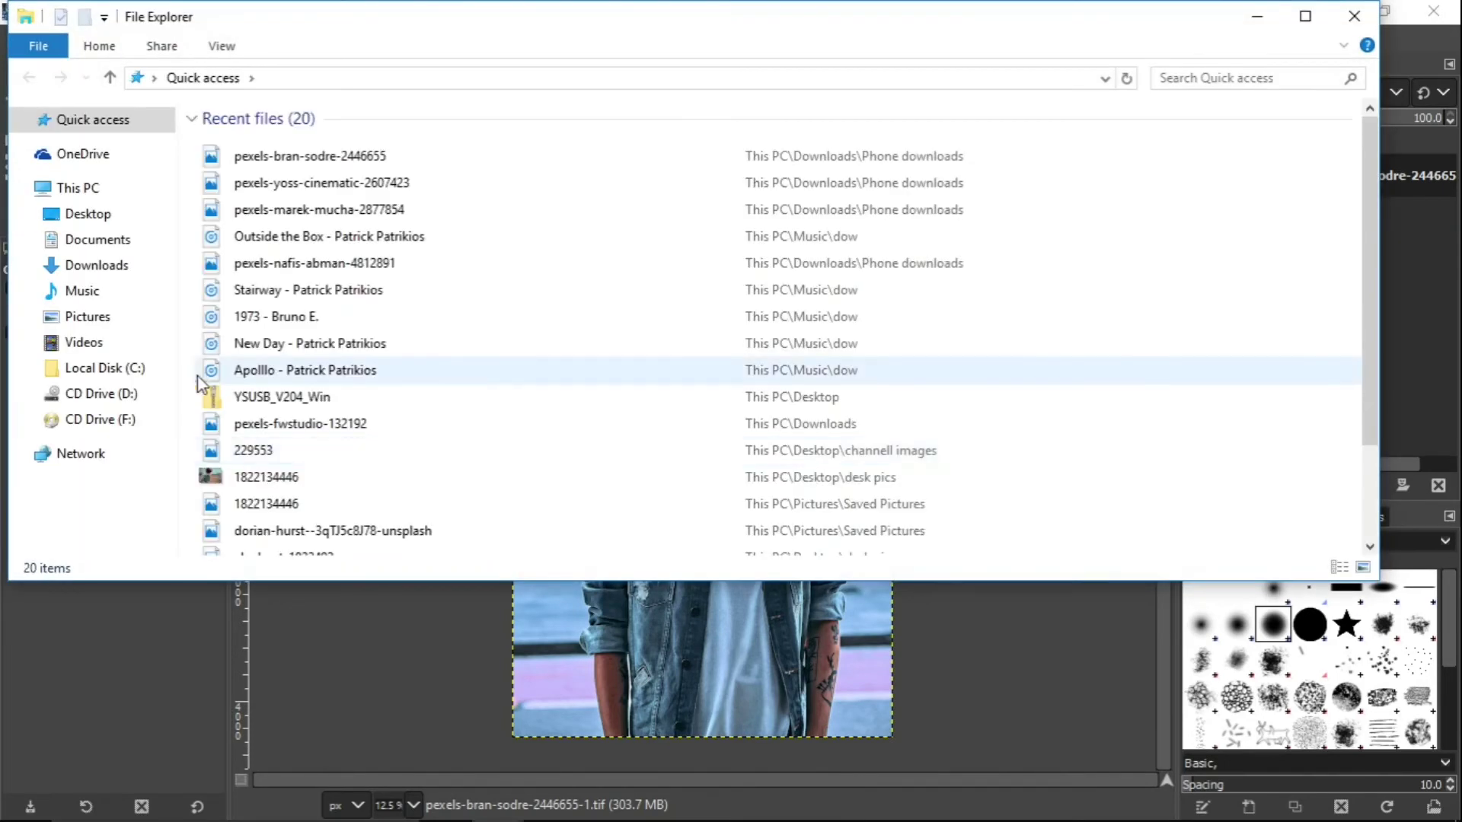
- Drag the toppng water-splash PNG from Downloads > Phone downloads onto the GIMP portrait as a layer
left_click(96, 268)
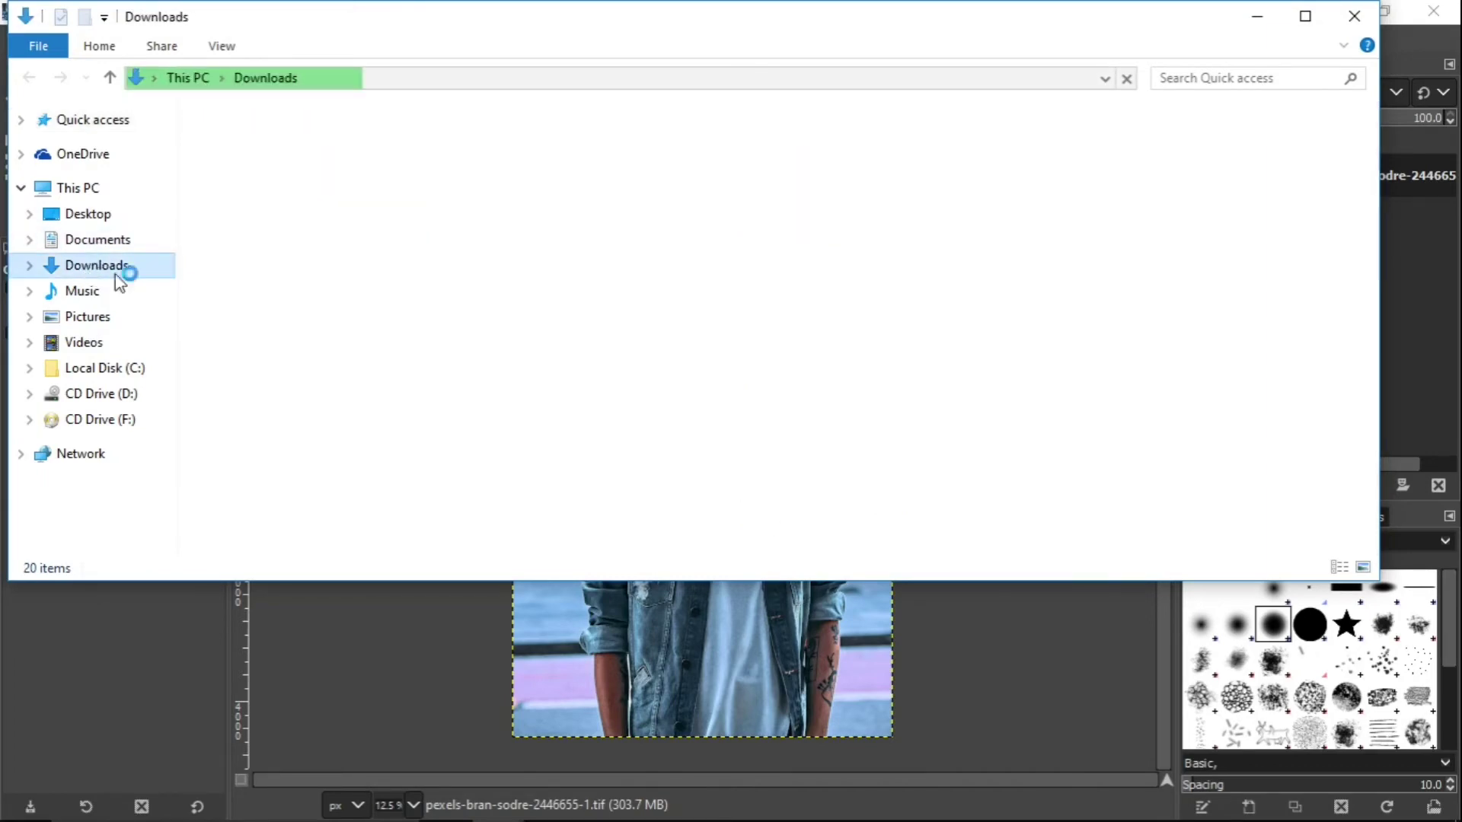
scroll(453, 496, "down", 3)
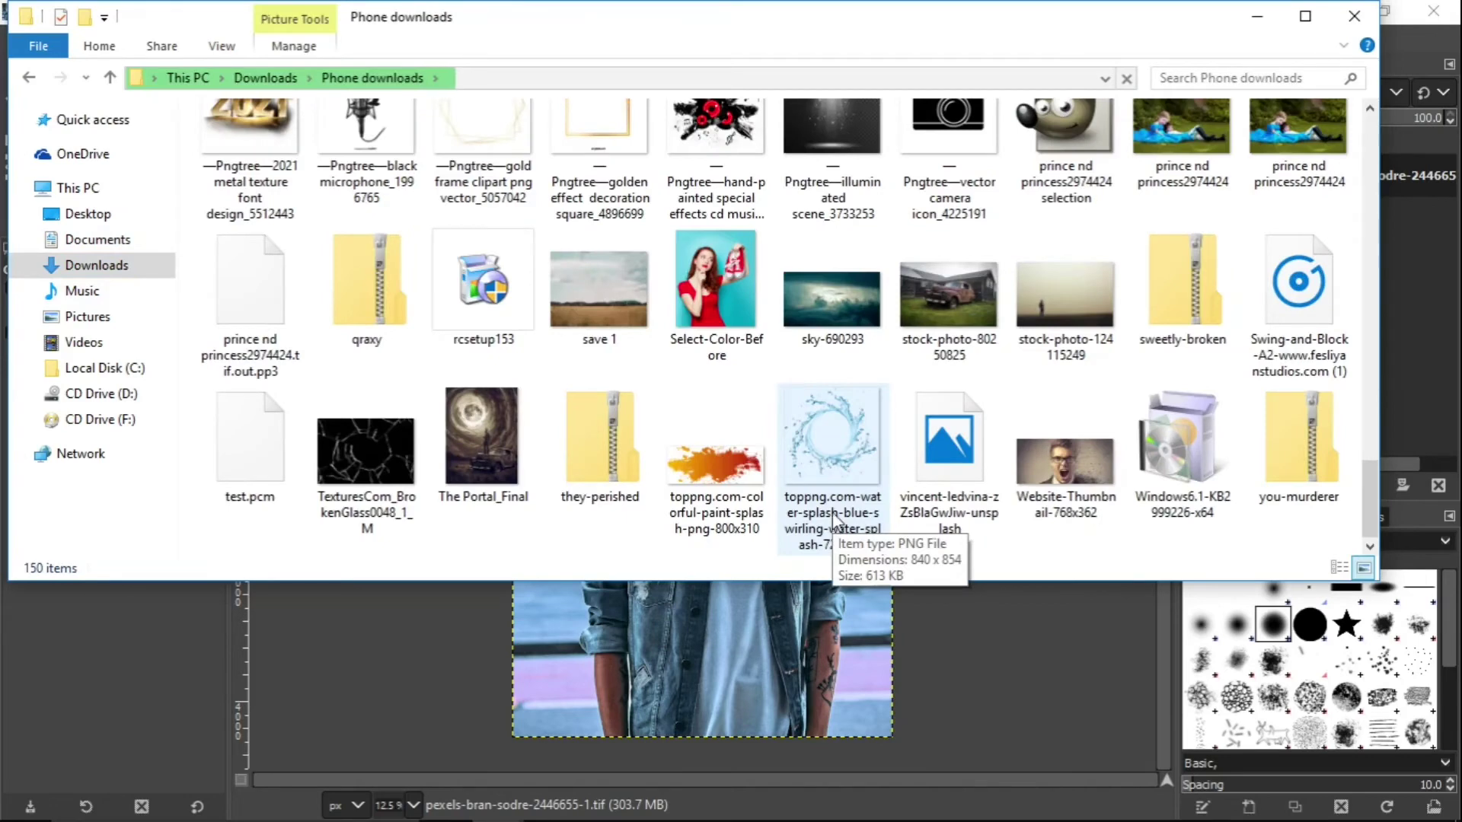
left_click_drag(828, 457, 734, 645)
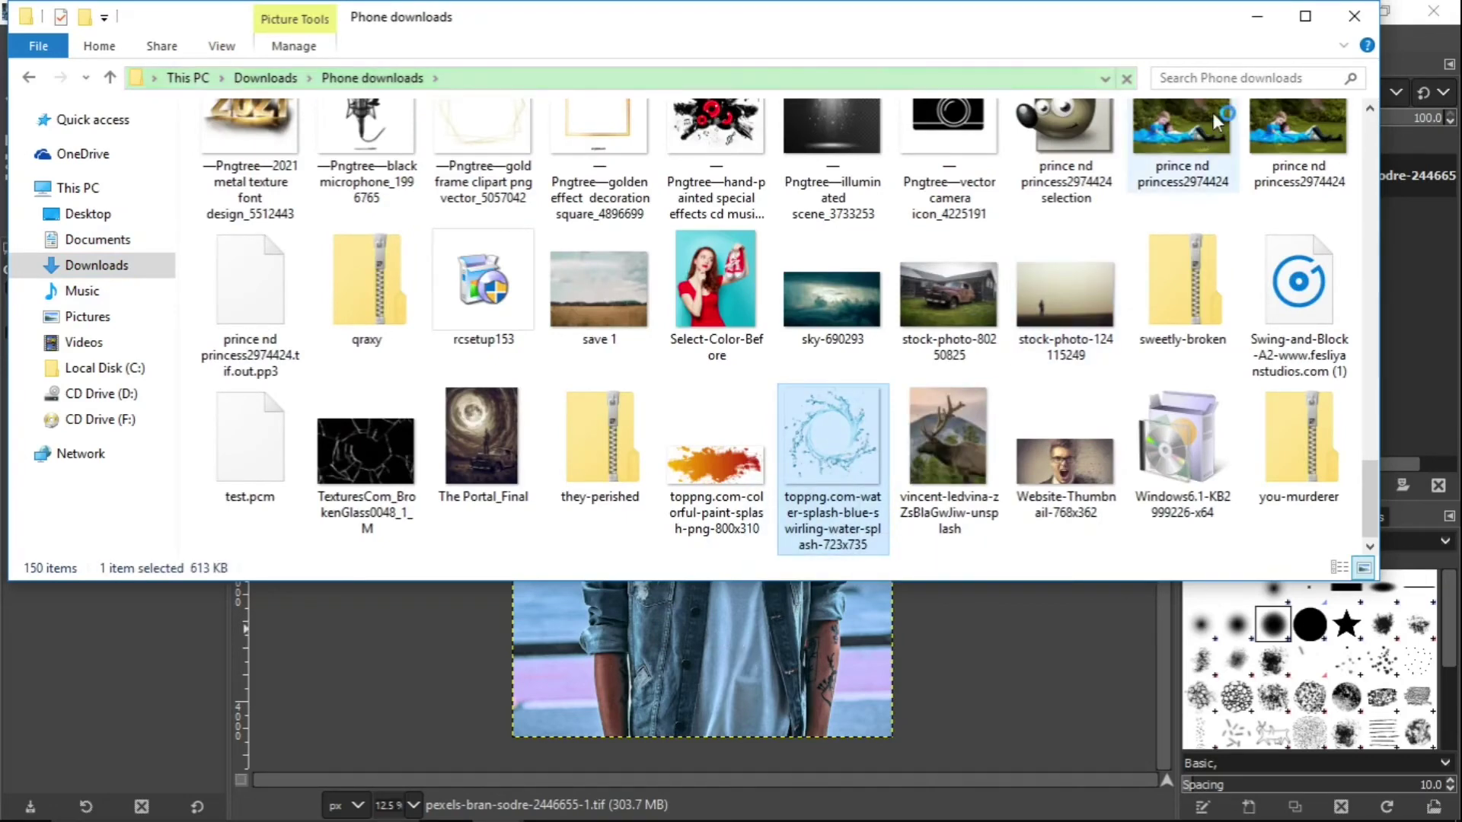
left_click(1257, 17)
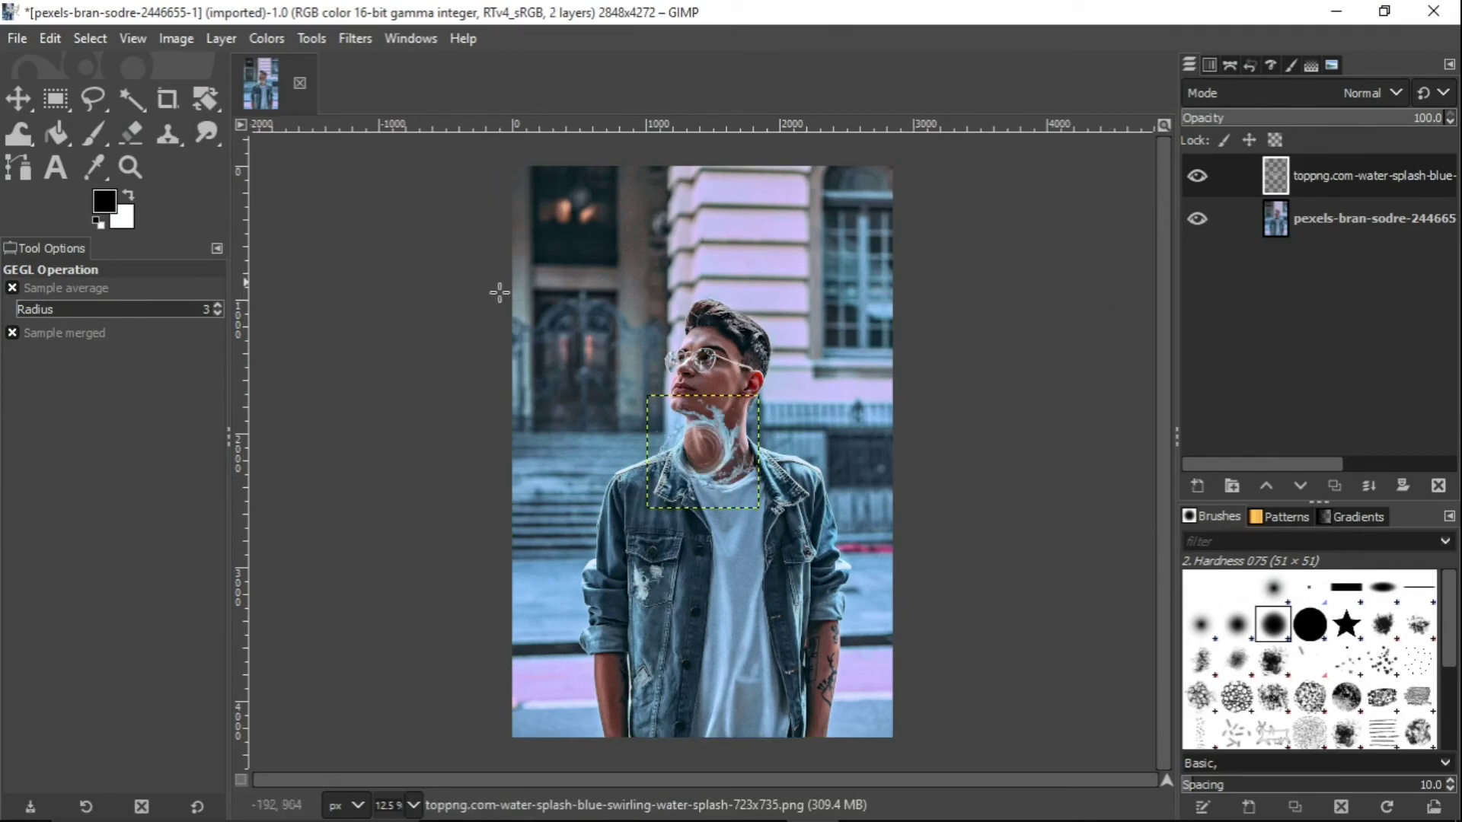
- Scale the water-splash layer to 1828×1858 px and position it over the portrait's upper left
left_click_drag(205, 99, 287, 177)
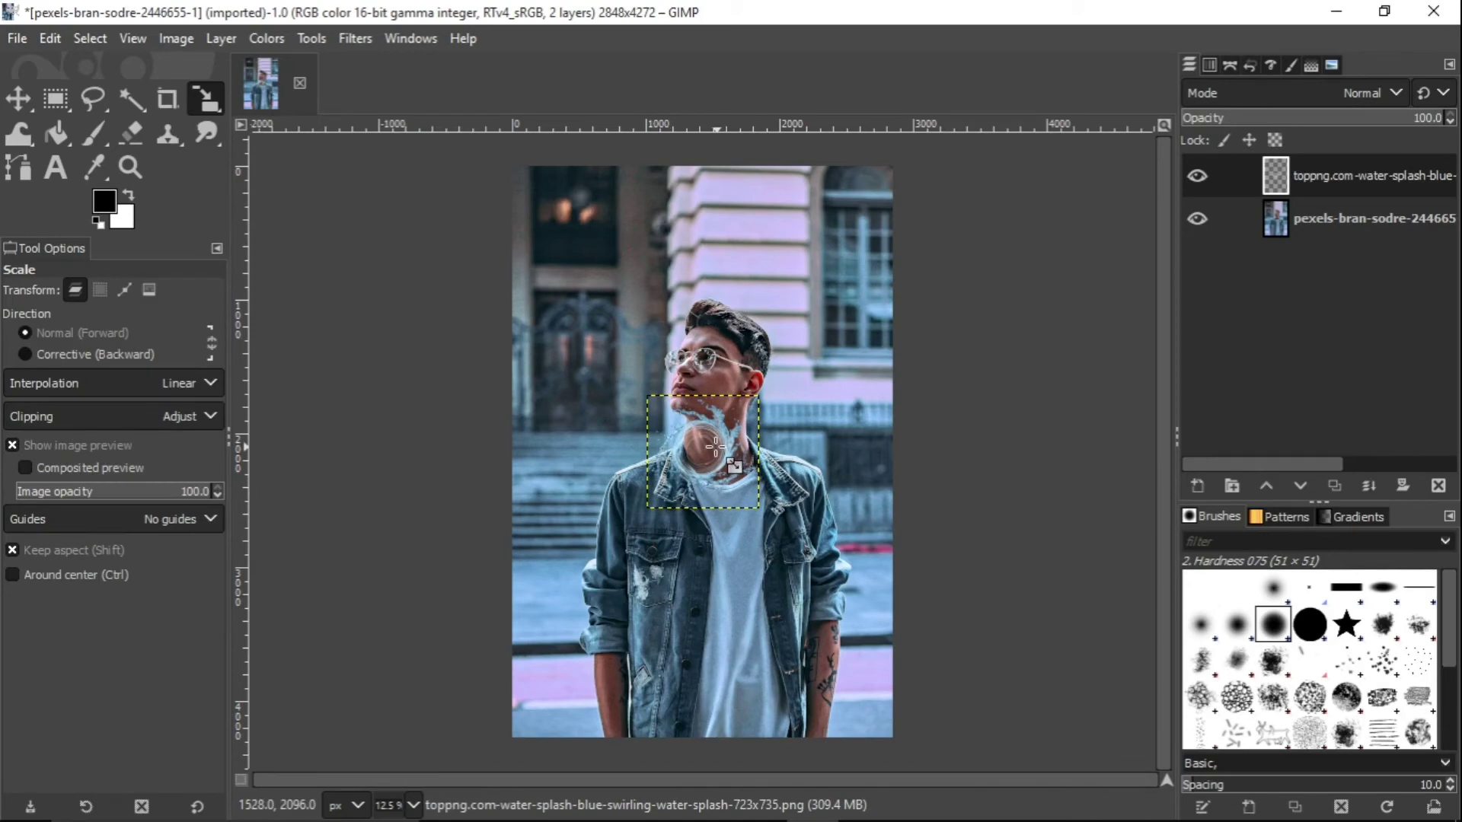
left_click(760, 391)
left_click_drag(760, 391, 888, 261)
left_click_drag(784, 401, 554, 325)
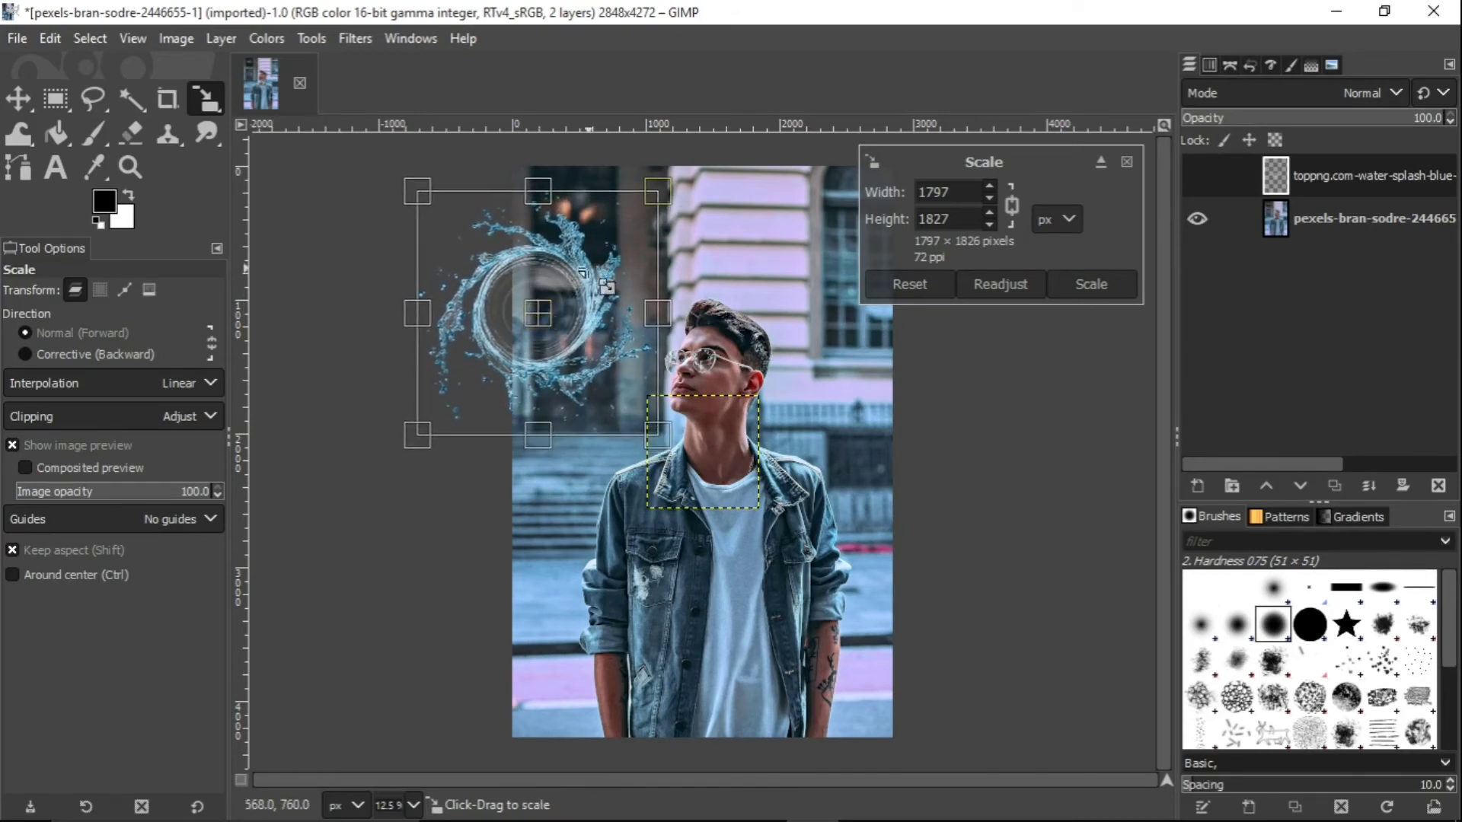
left_click_drag(660, 194, 651, 204)
left_click_drag(558, 332, 568, 334)
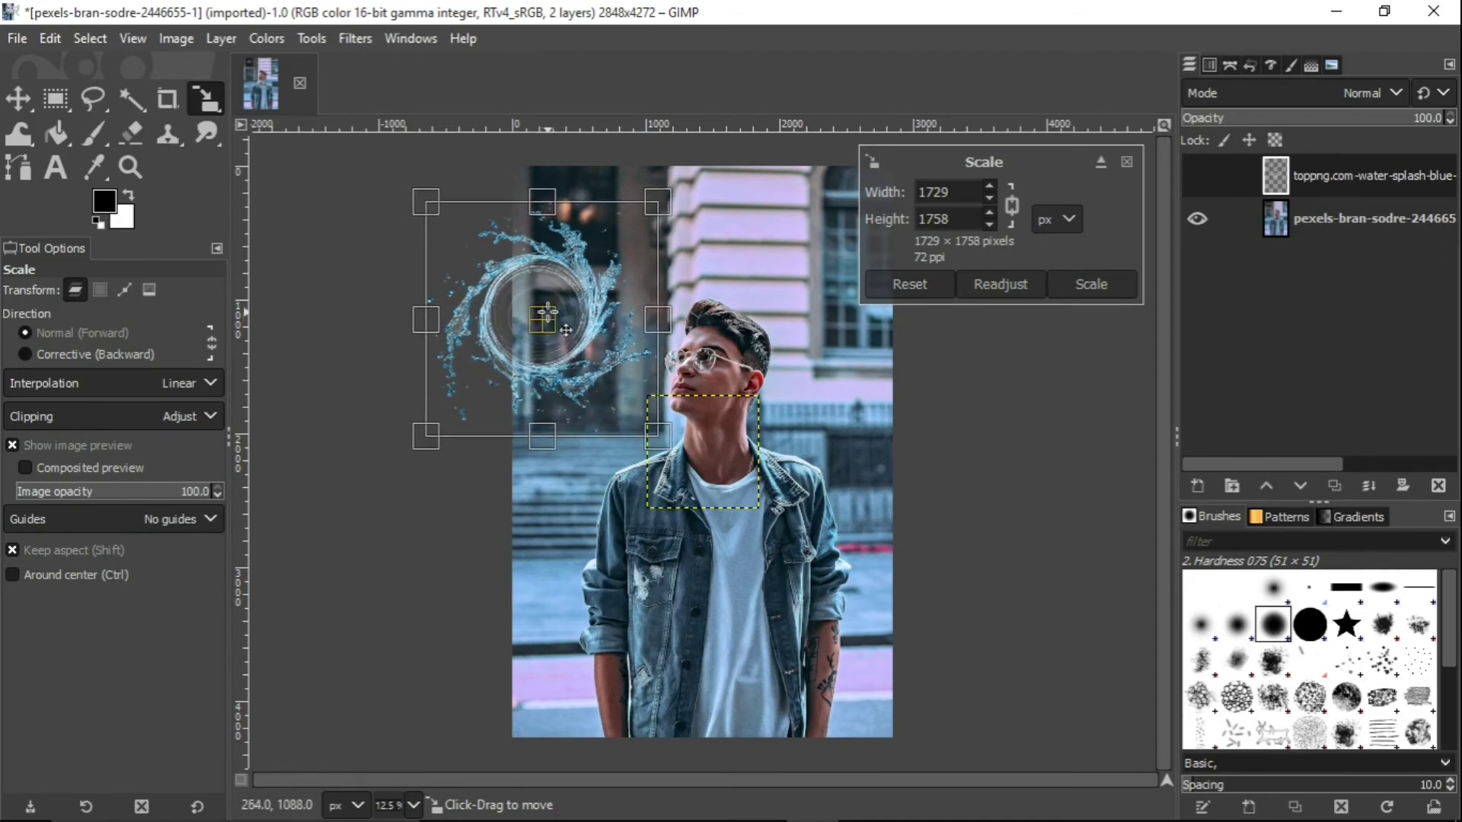
left_click_drag(657, 201, 674, 197)
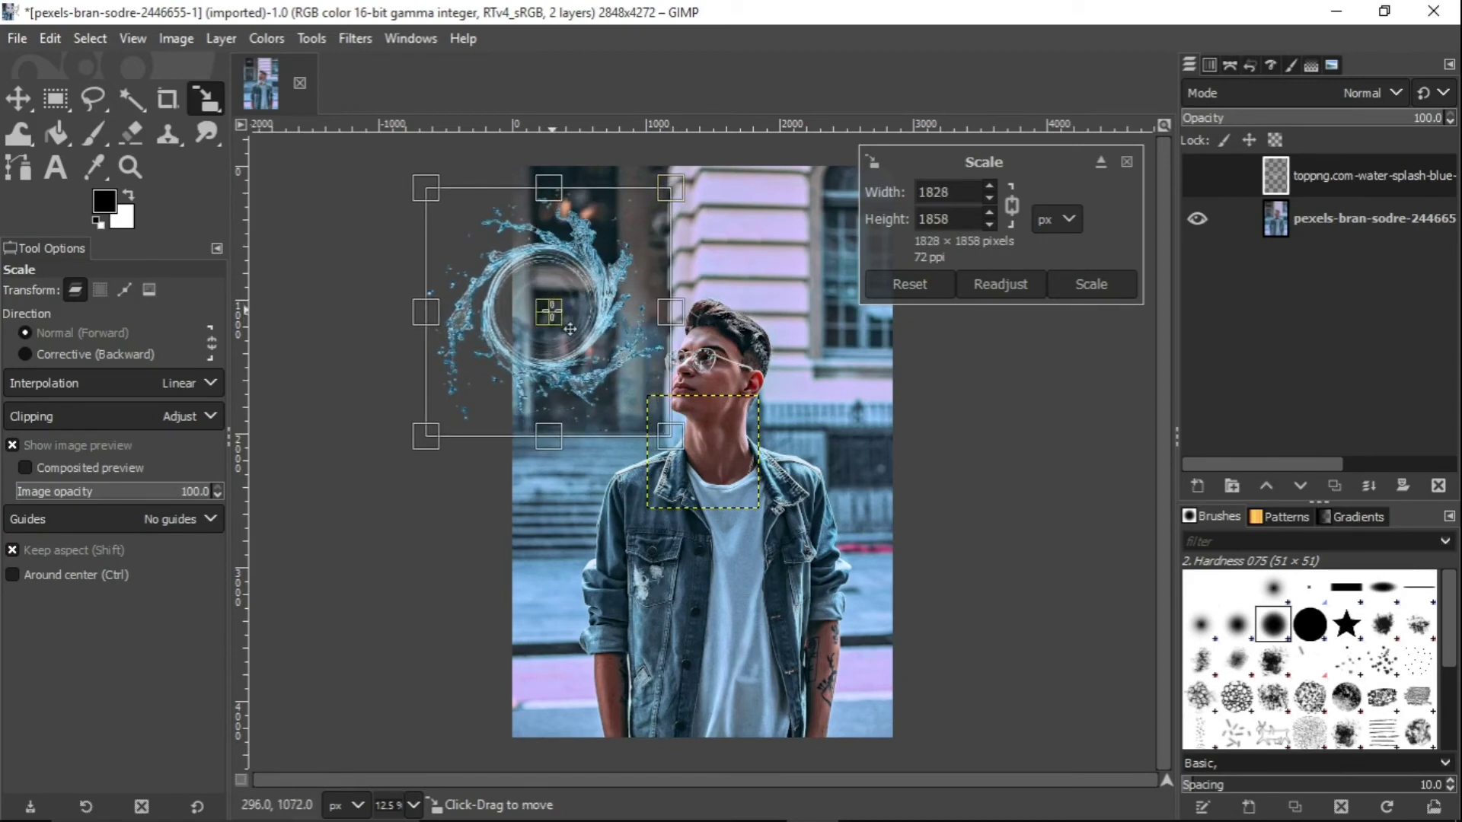
left_click_drag(564, 330, 556, 331)
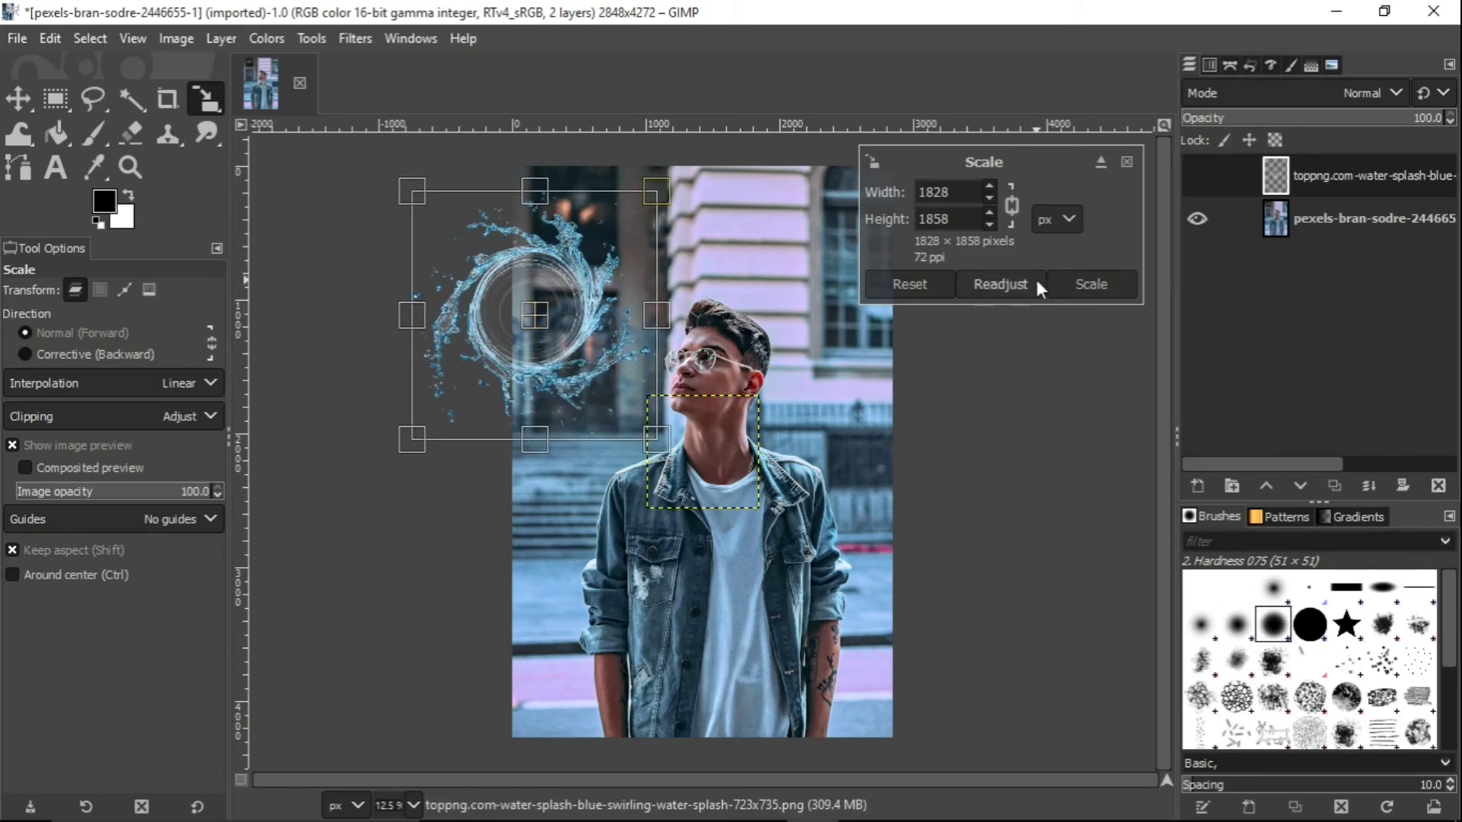
left_click(1074, 285)
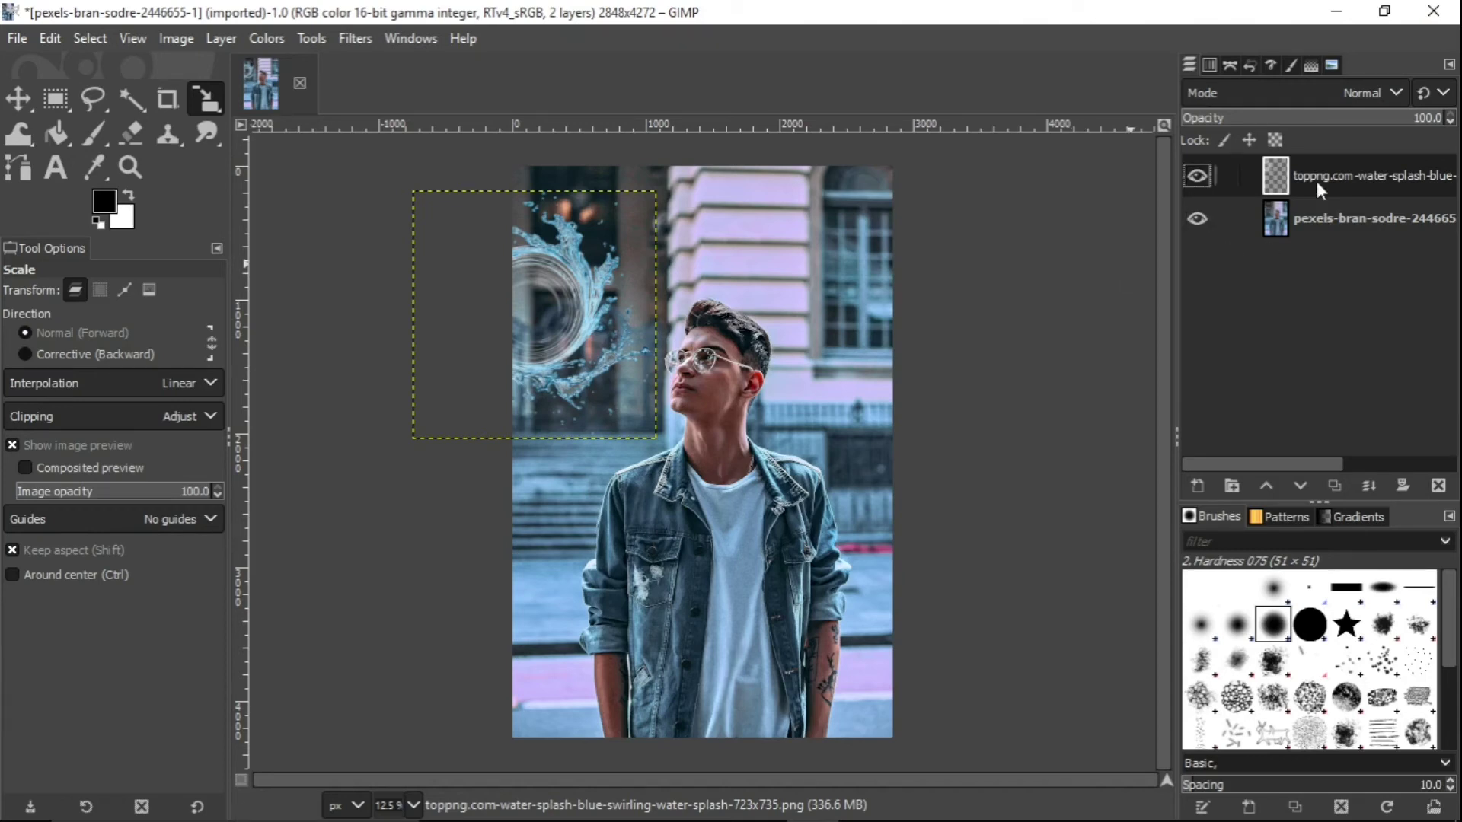
left_click(346, 40)
- Apply Sharpen (Unsharp Mask) at Radius 3.950 and Amount 0.618 to the splash layer
mouse_move(446, 184)
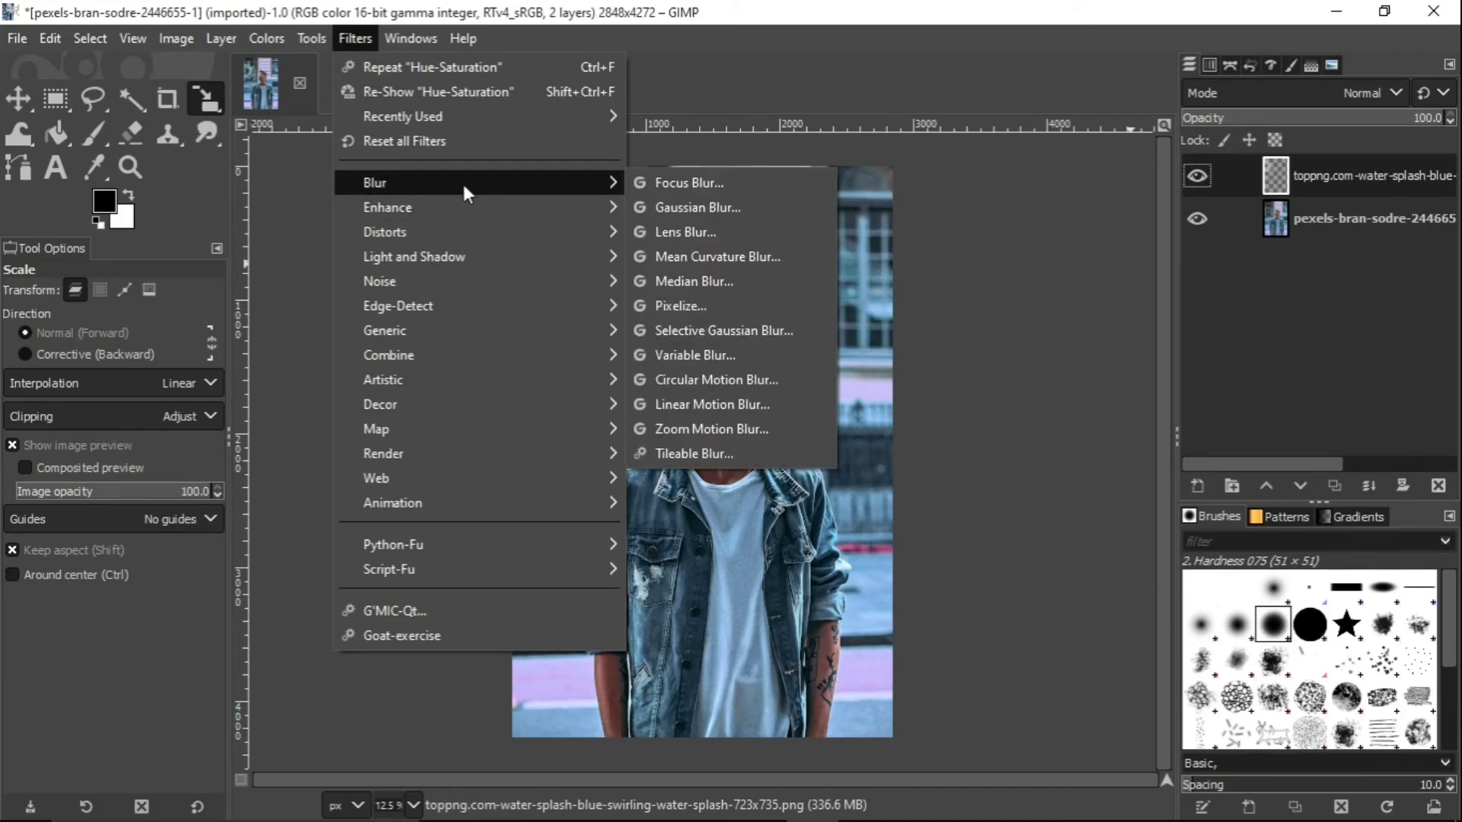
mouse_move(464, 207)
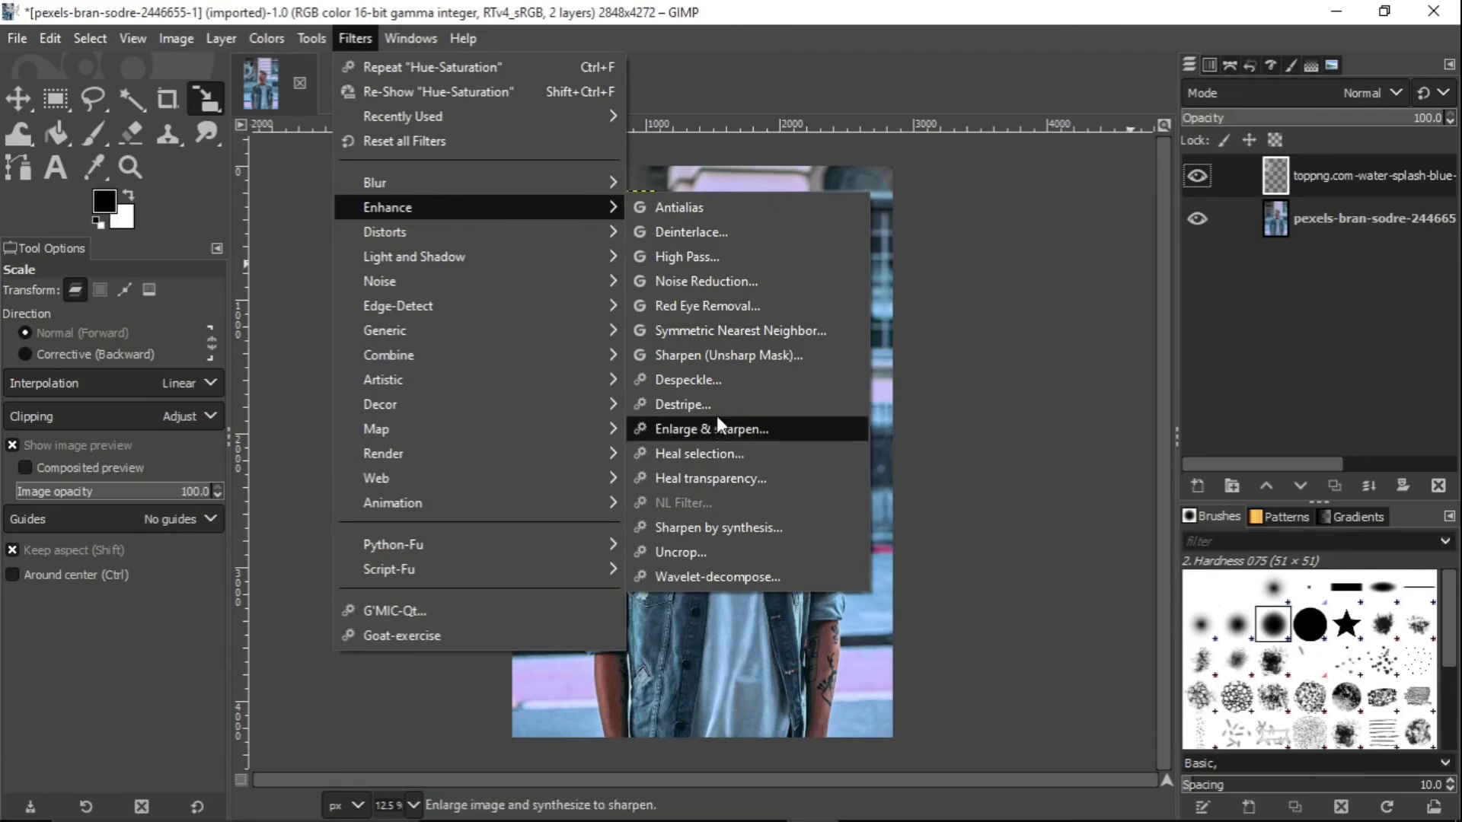
left_click(724, 356)
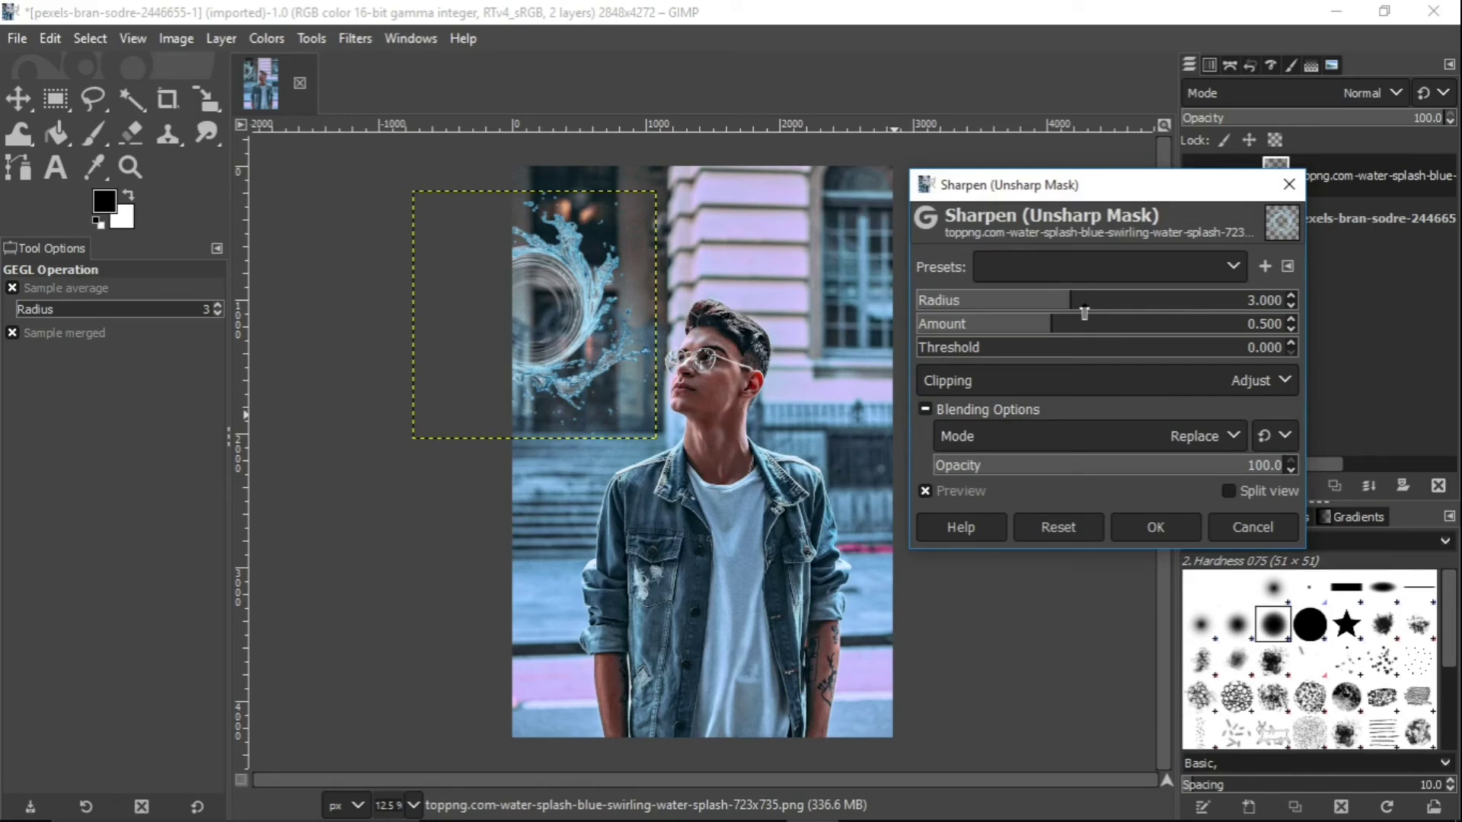
left_click(1085, 308)
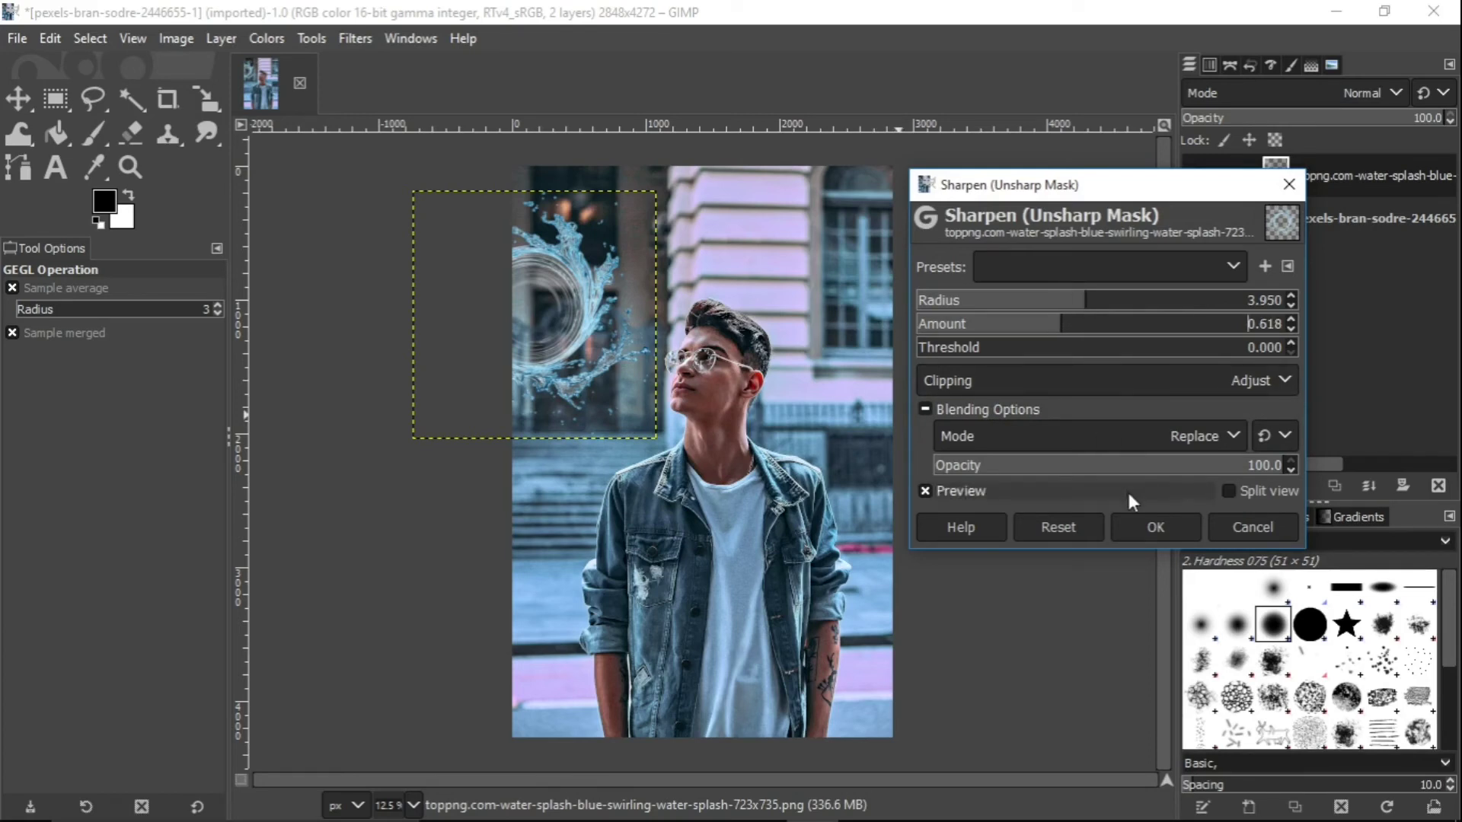
left_click(1138, 521)
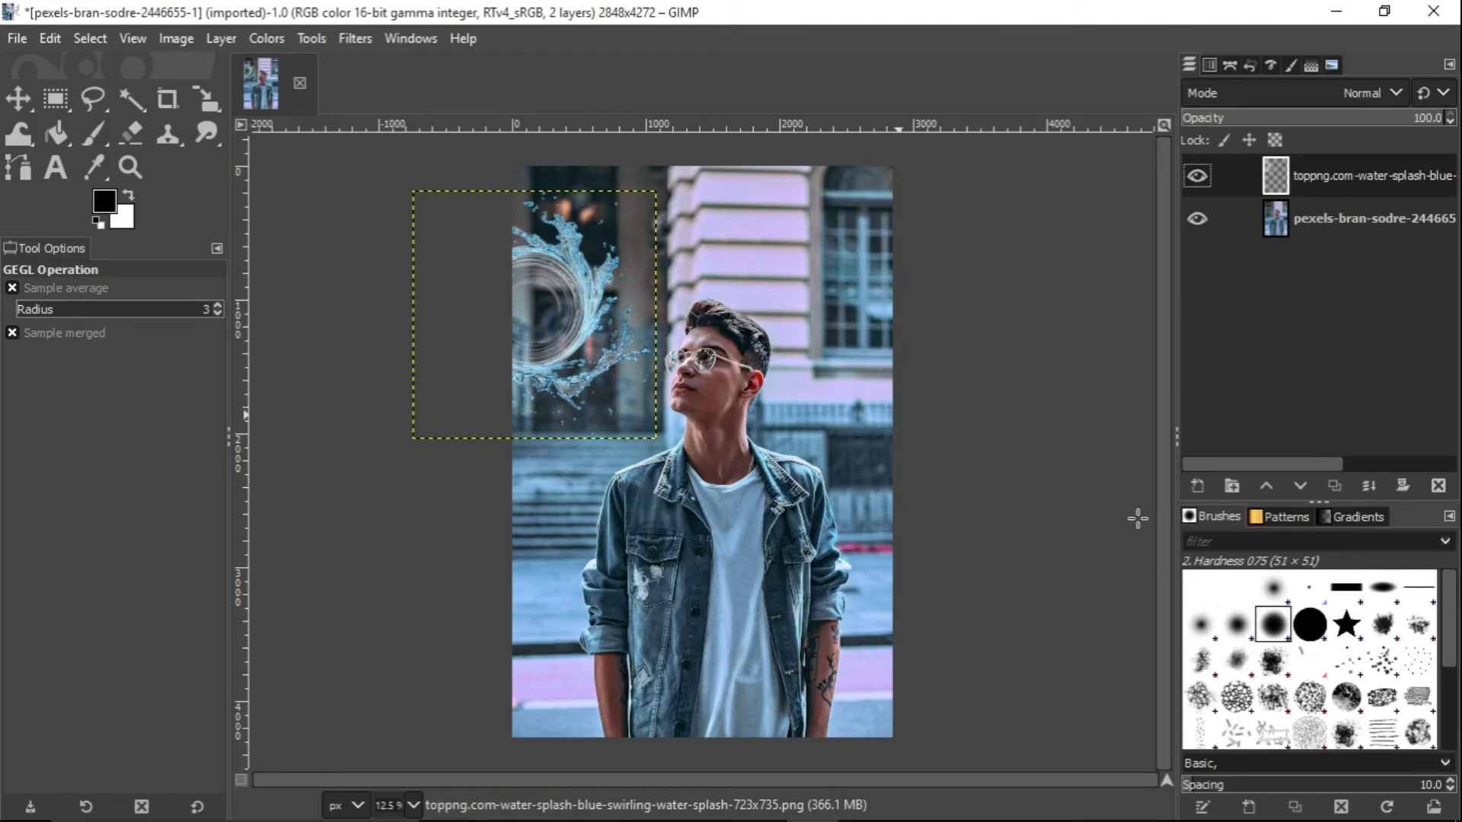
- Add a transparent layer on top and sample a light blue from the photo as foreground colour
left_click(1194, 486)
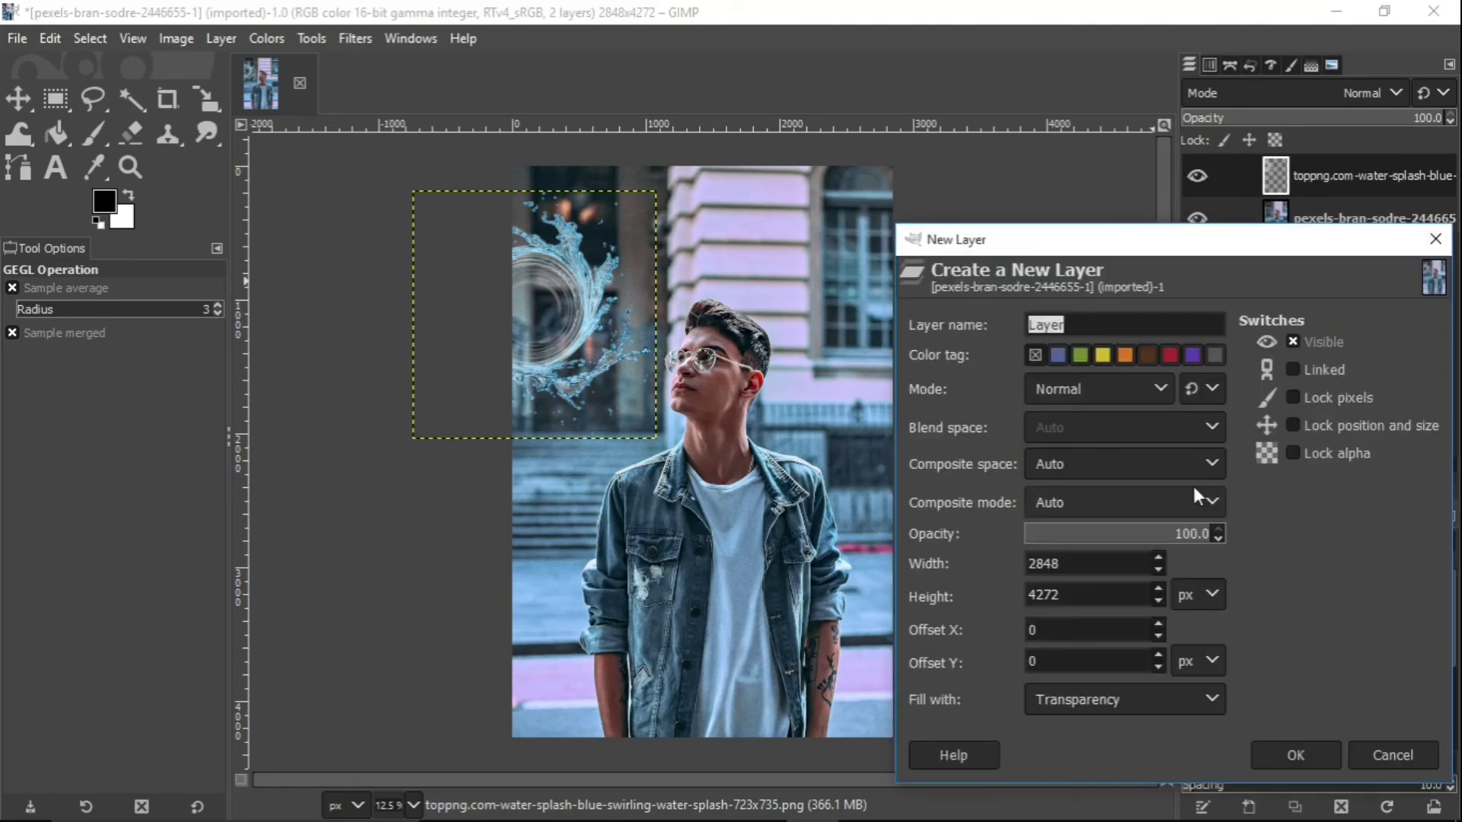
left_click(1294, 755)
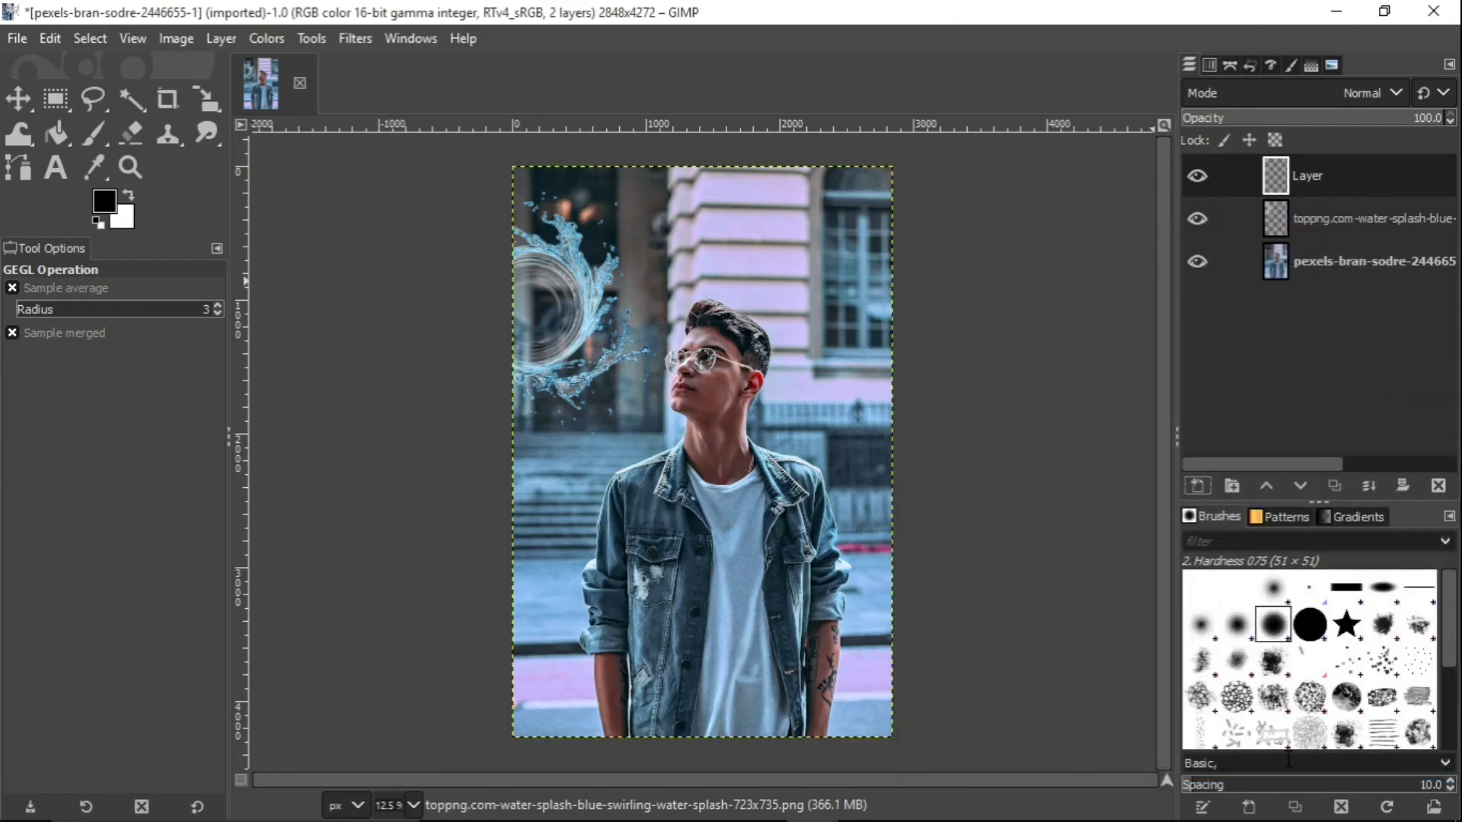
left_click(92, 166)
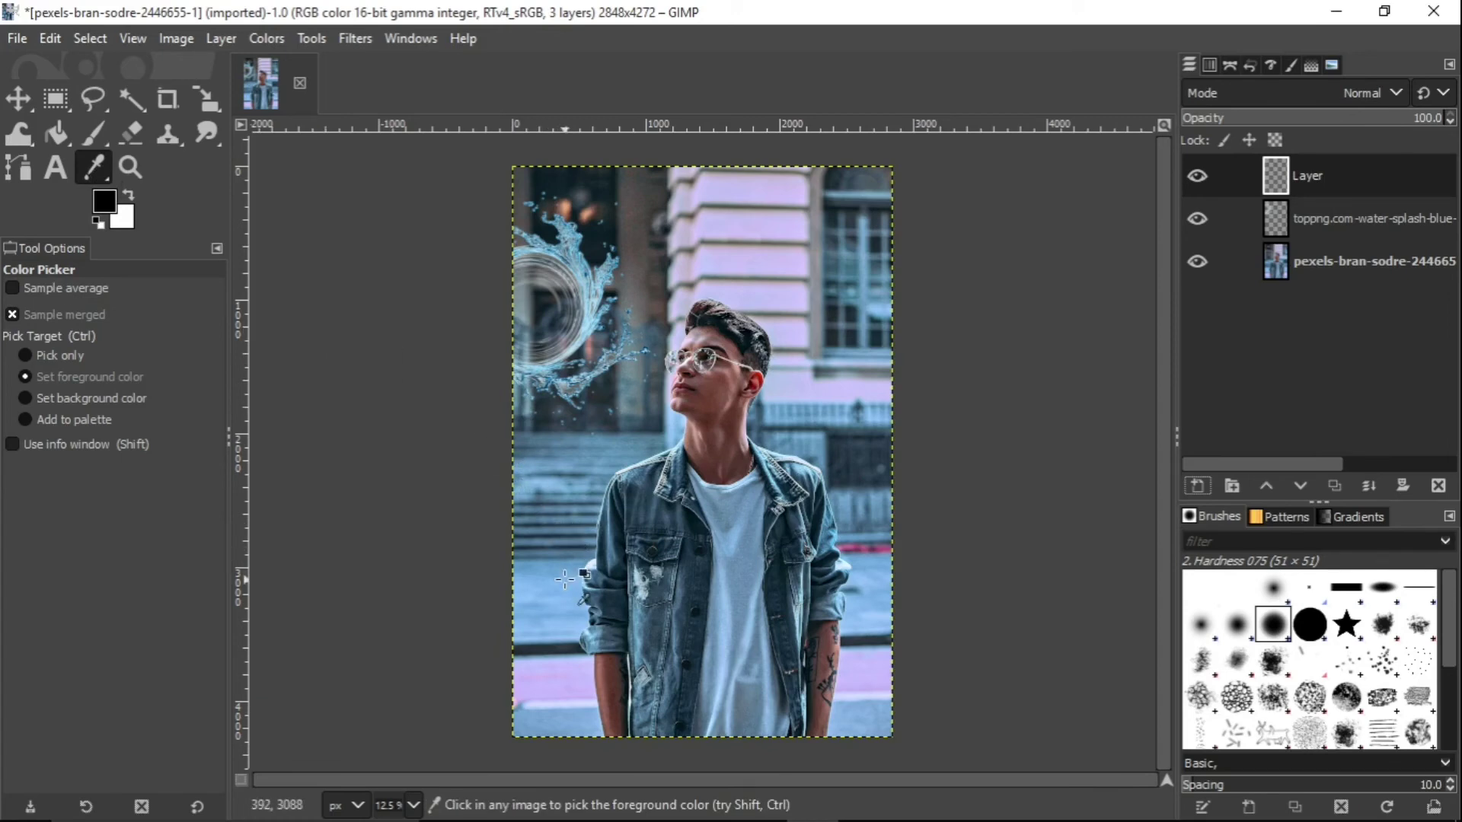
left_click(1314, 264)
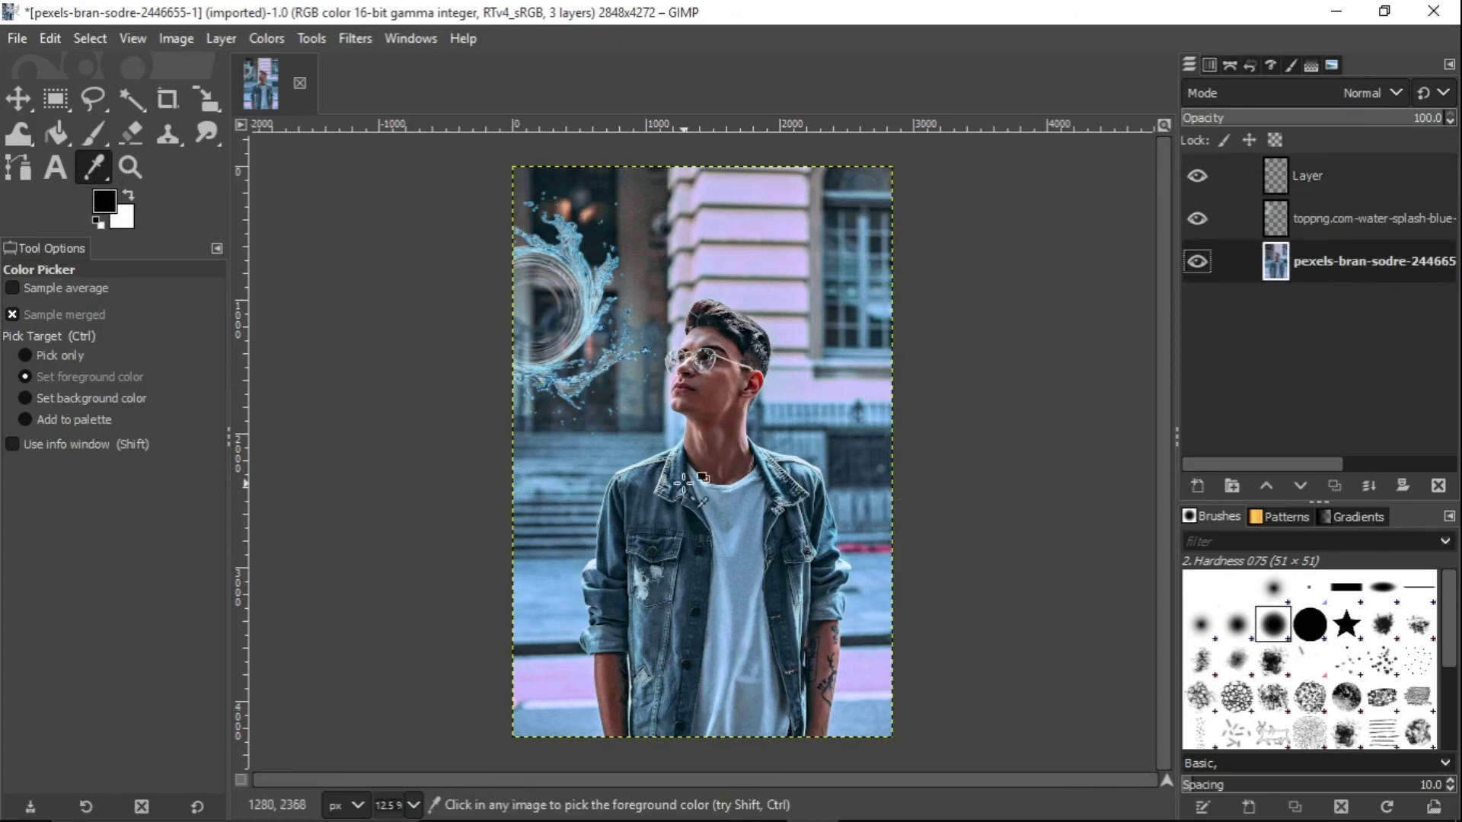
left_click(550, 582)
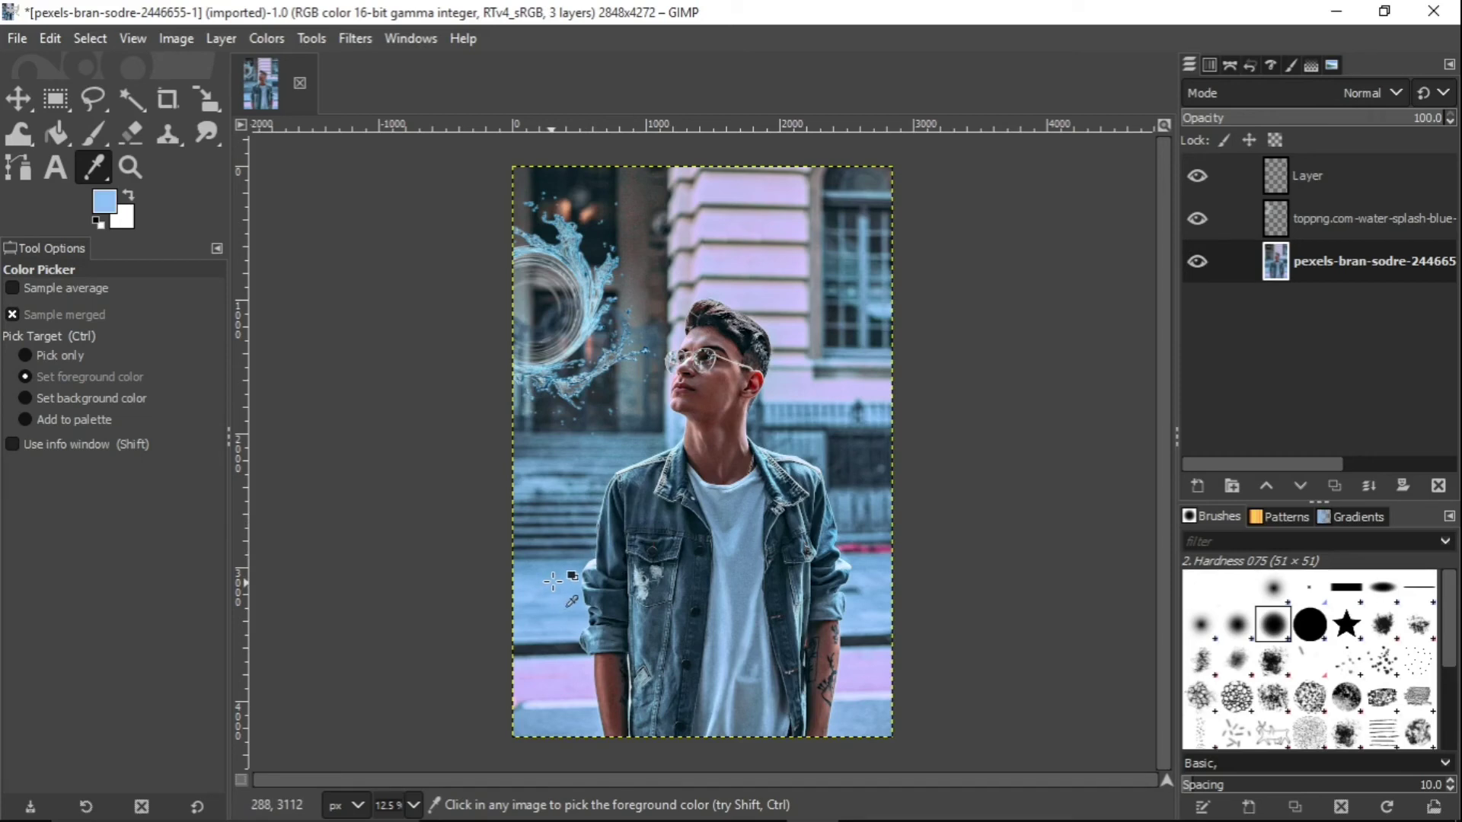
left_click(1307, 181)
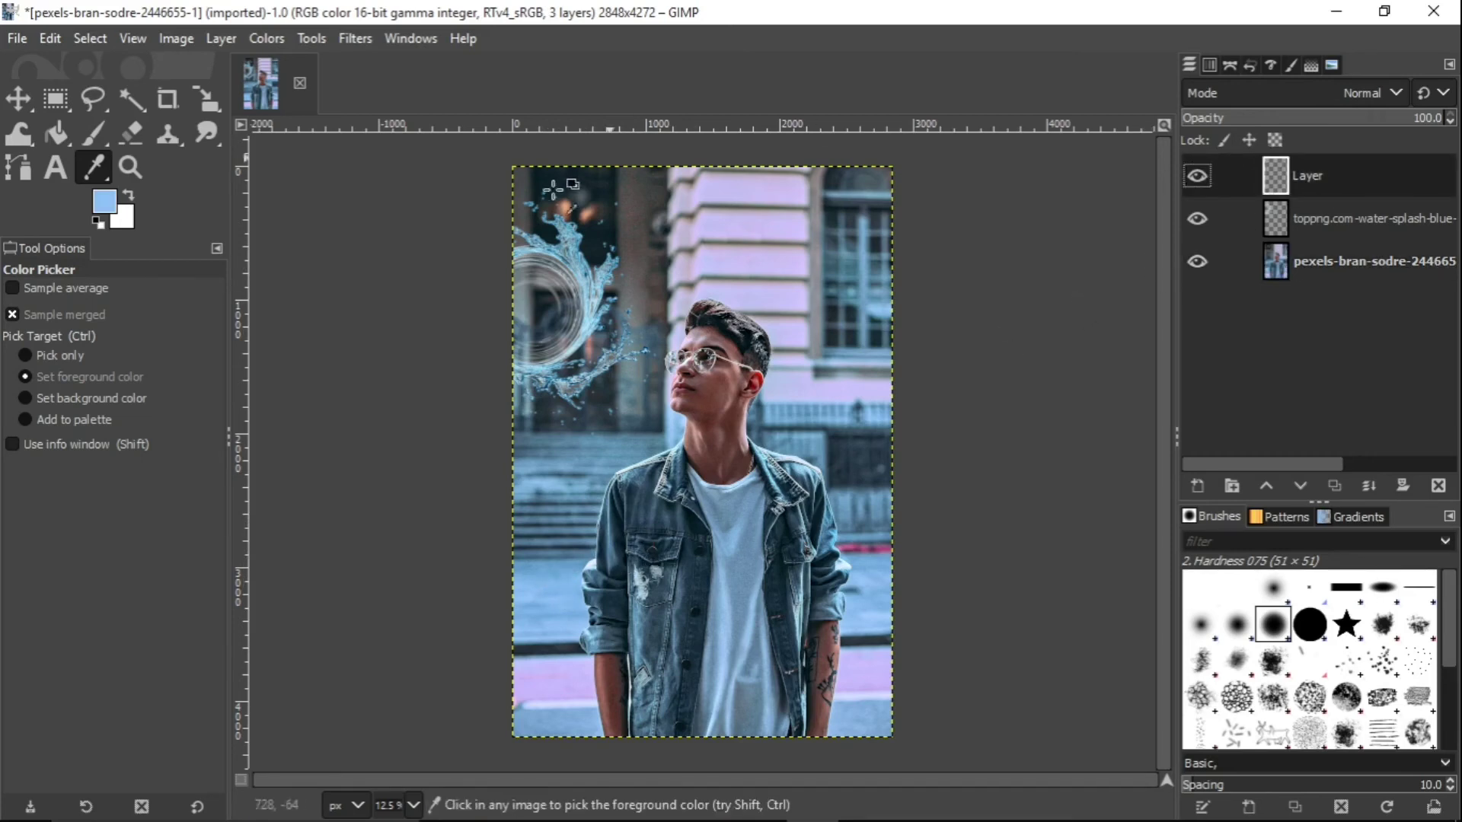
left_click(56, 134)
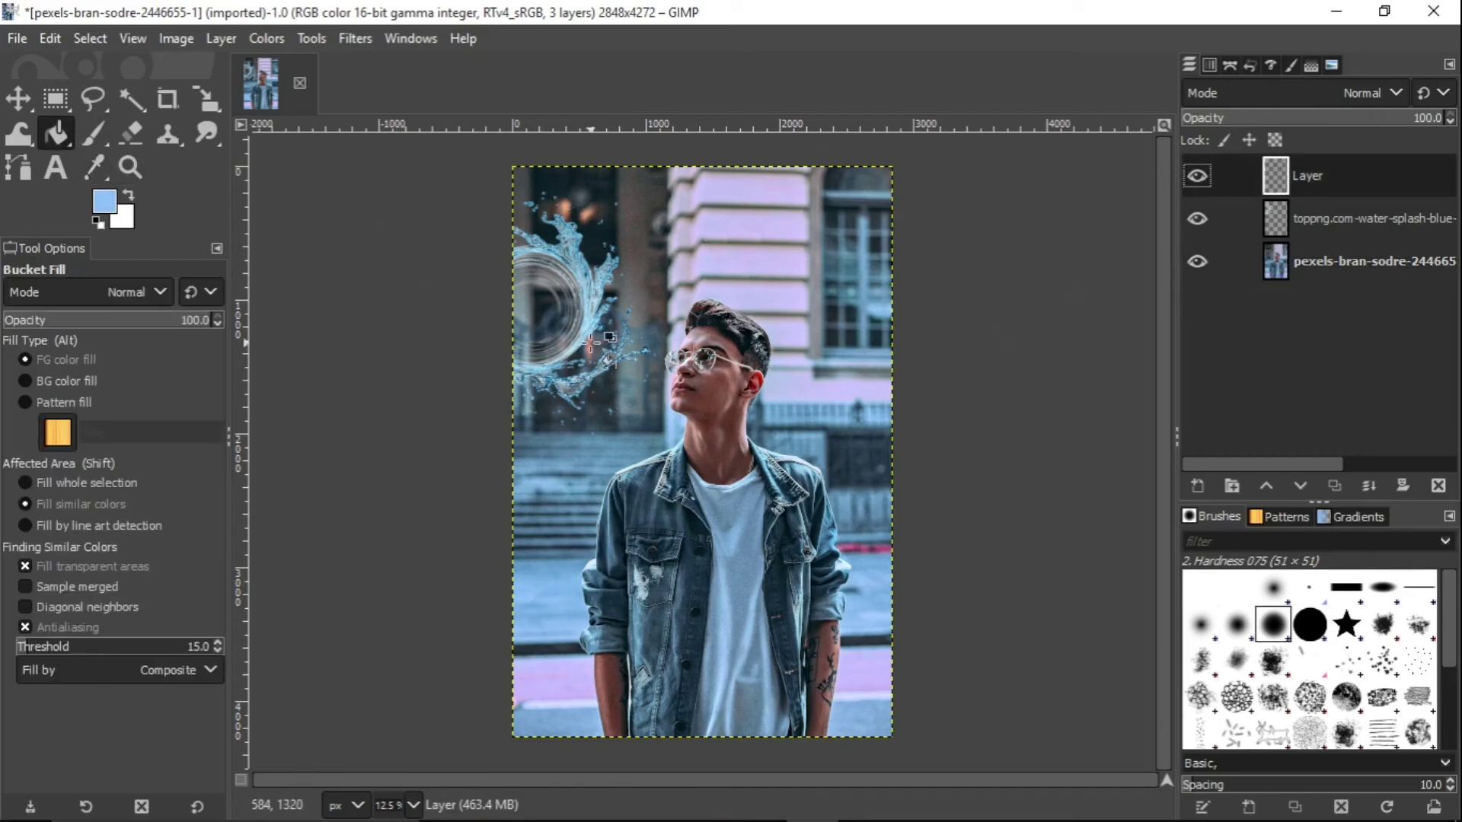
- Fill the top layer with light blue and blend it in Soft light at 44.3 opacity
left_click(621, 434)
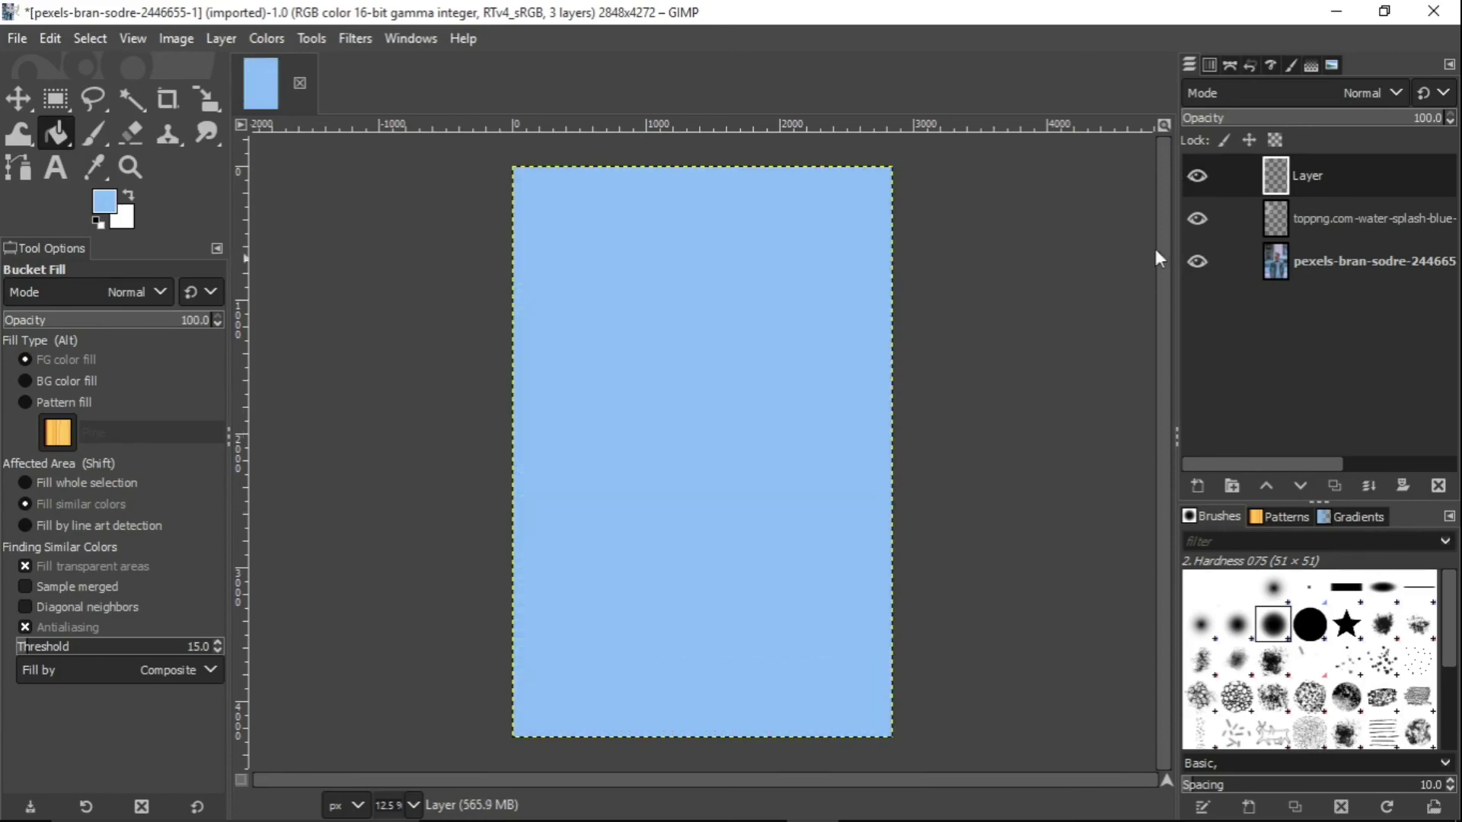
left_click(1307, 112)
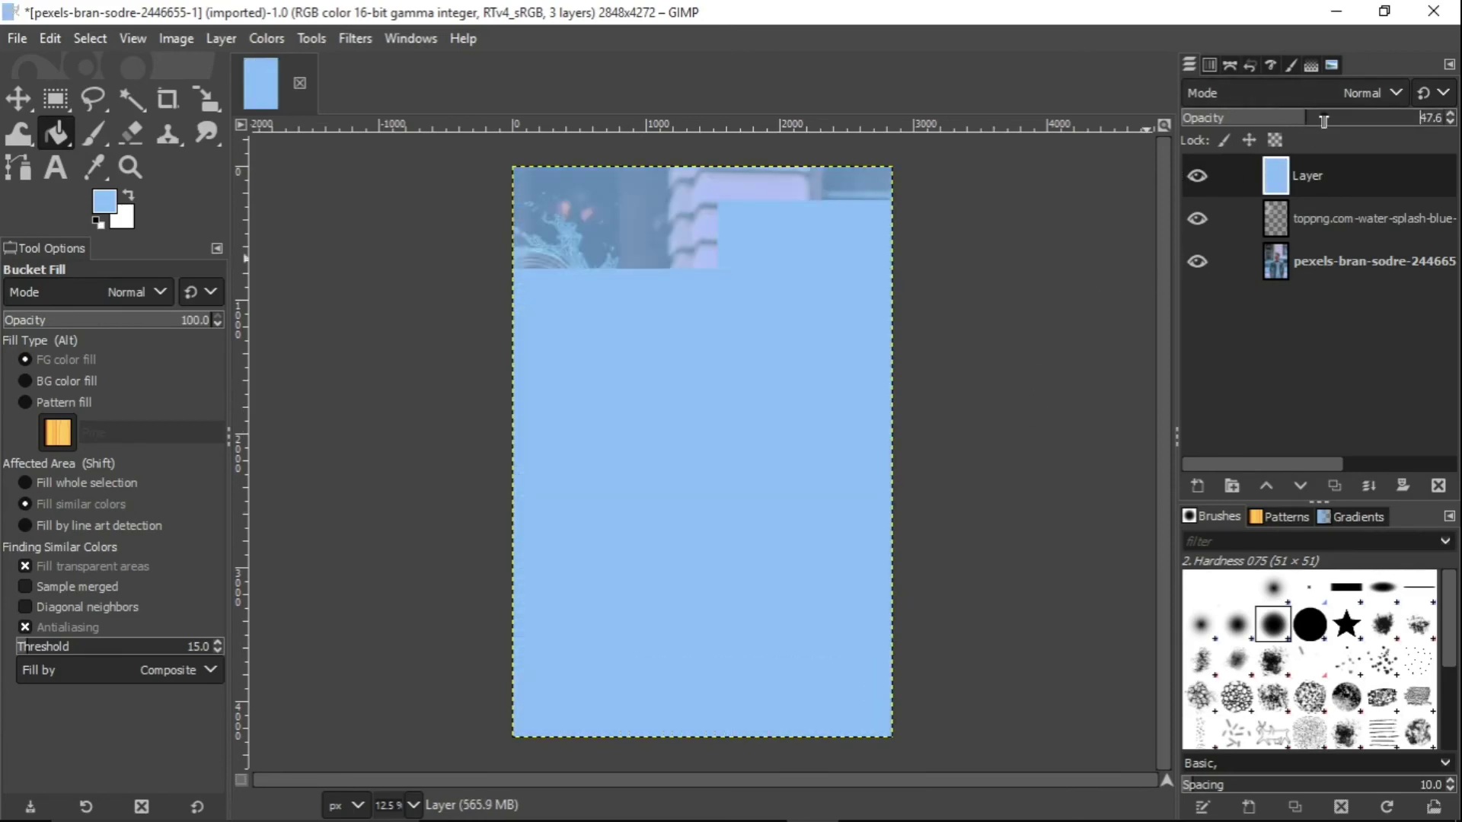
left_click(1375, 94)
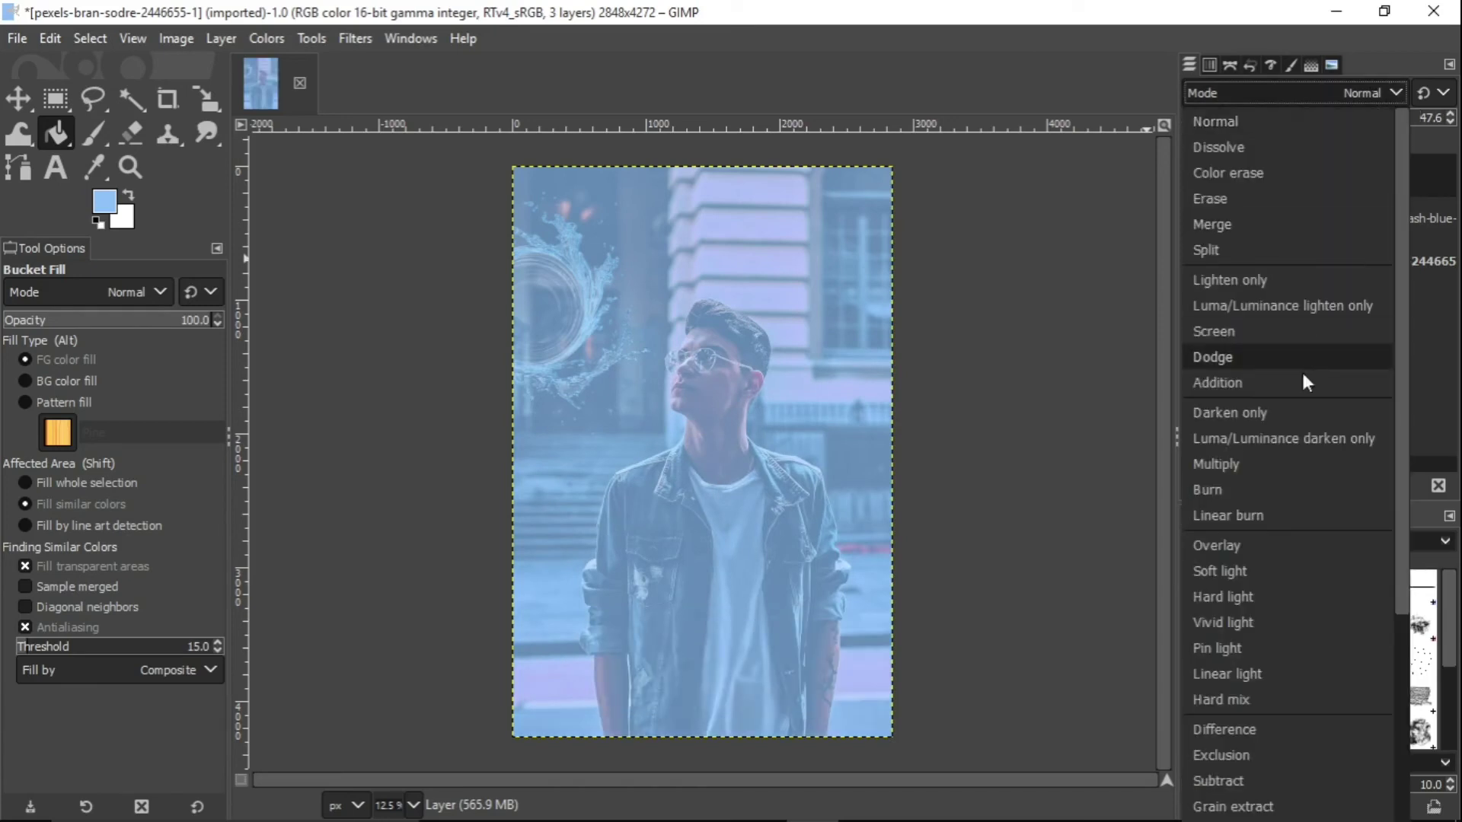
left_click(1230, 569)
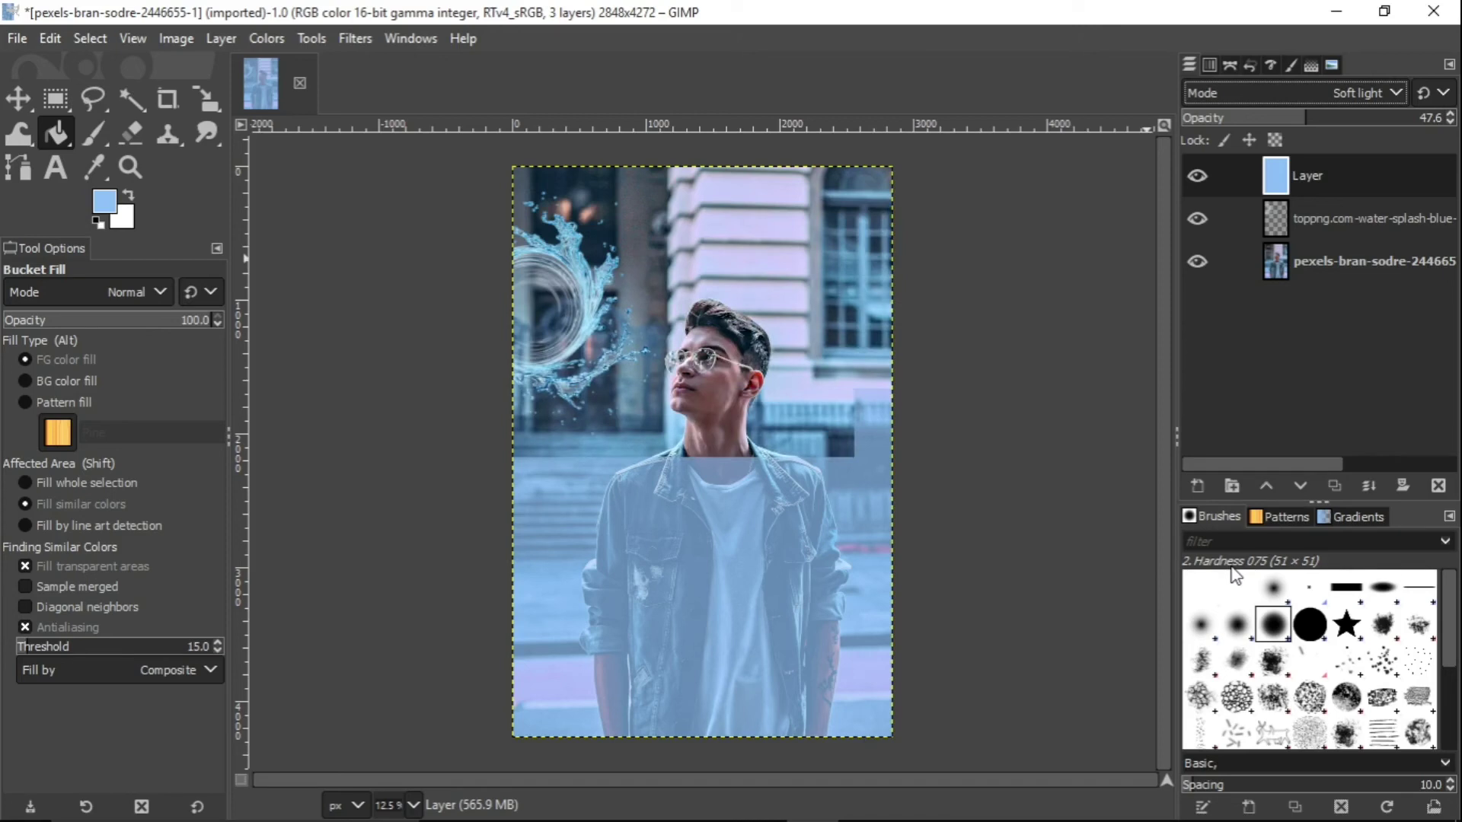
left_click(1298, 120)
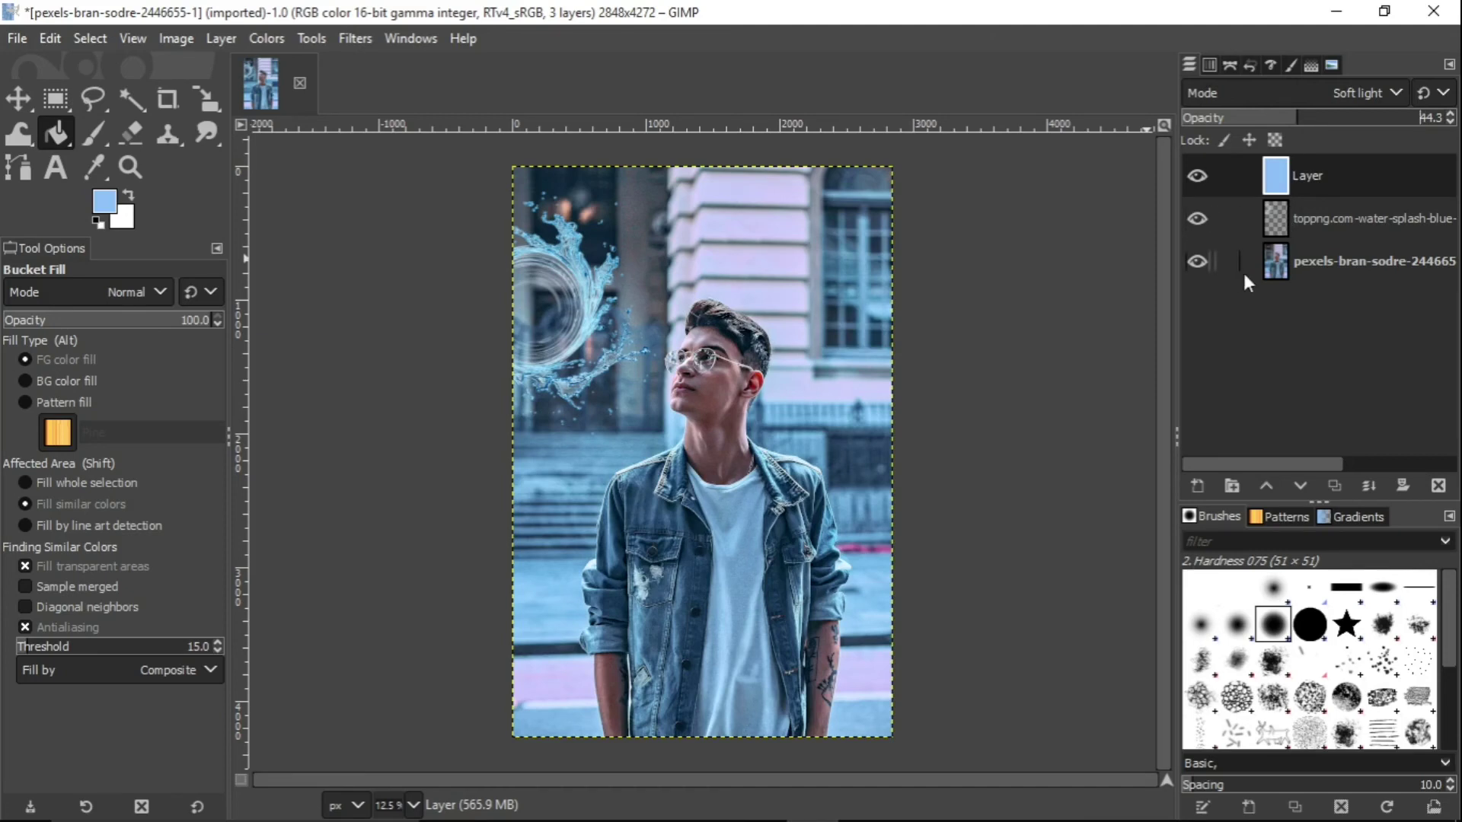
left_click(1311, 256)
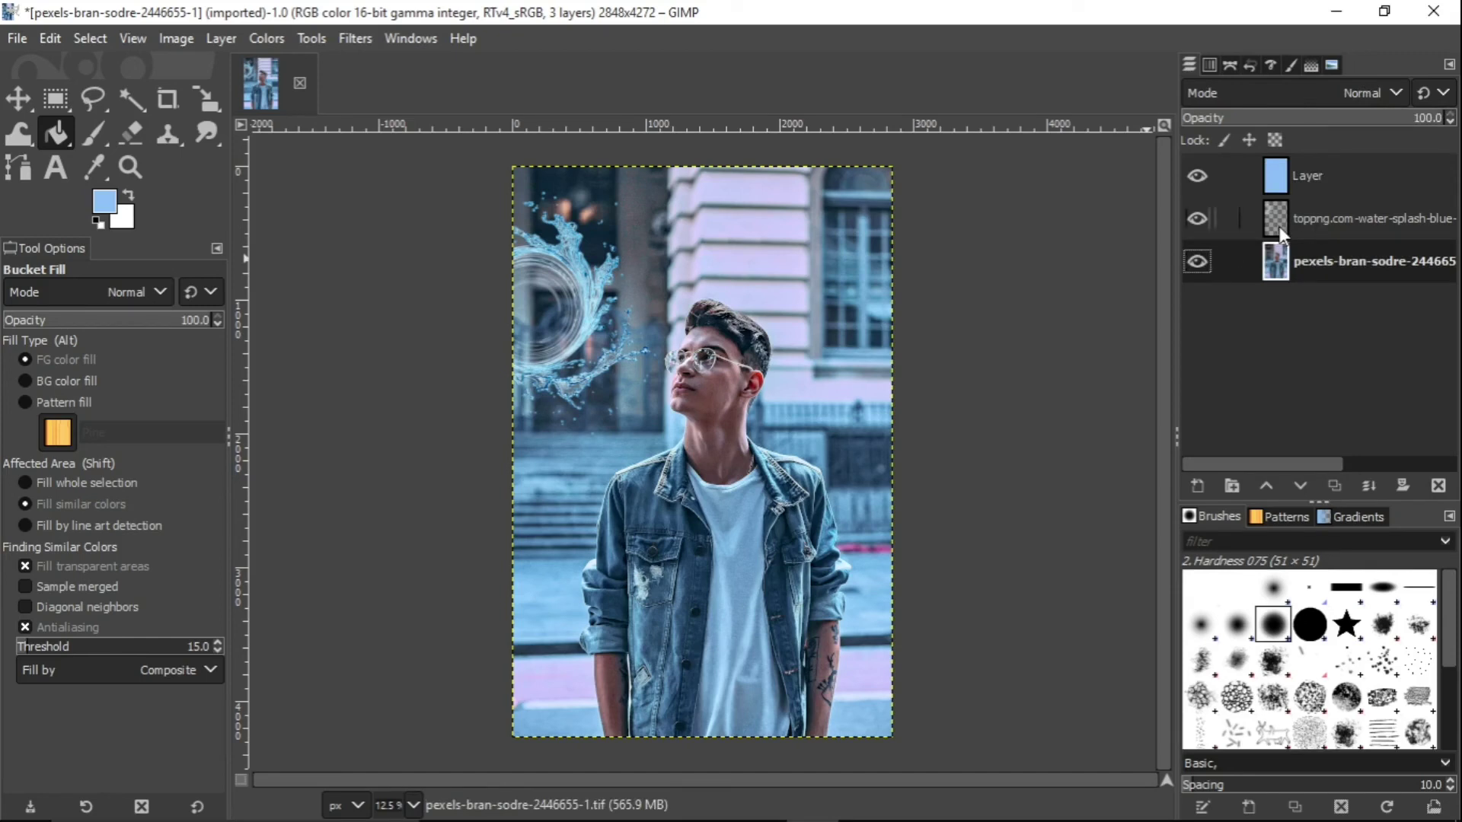
- Merge all visible layers into the single layer pexels-bran-sodre-2446655-1.tif
left_click(1318, 177)
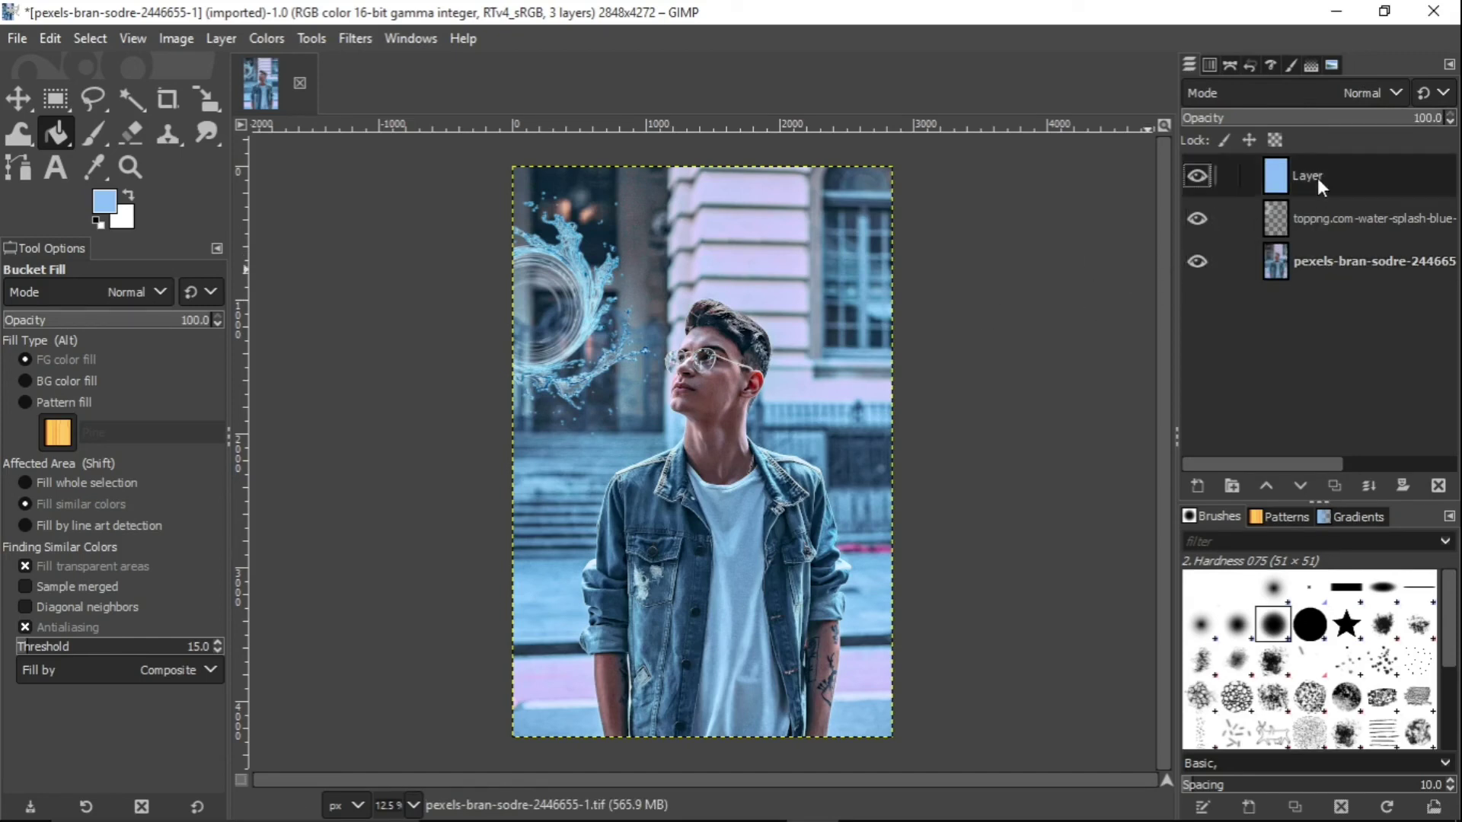
left_click(1365, 482, "ctrl")
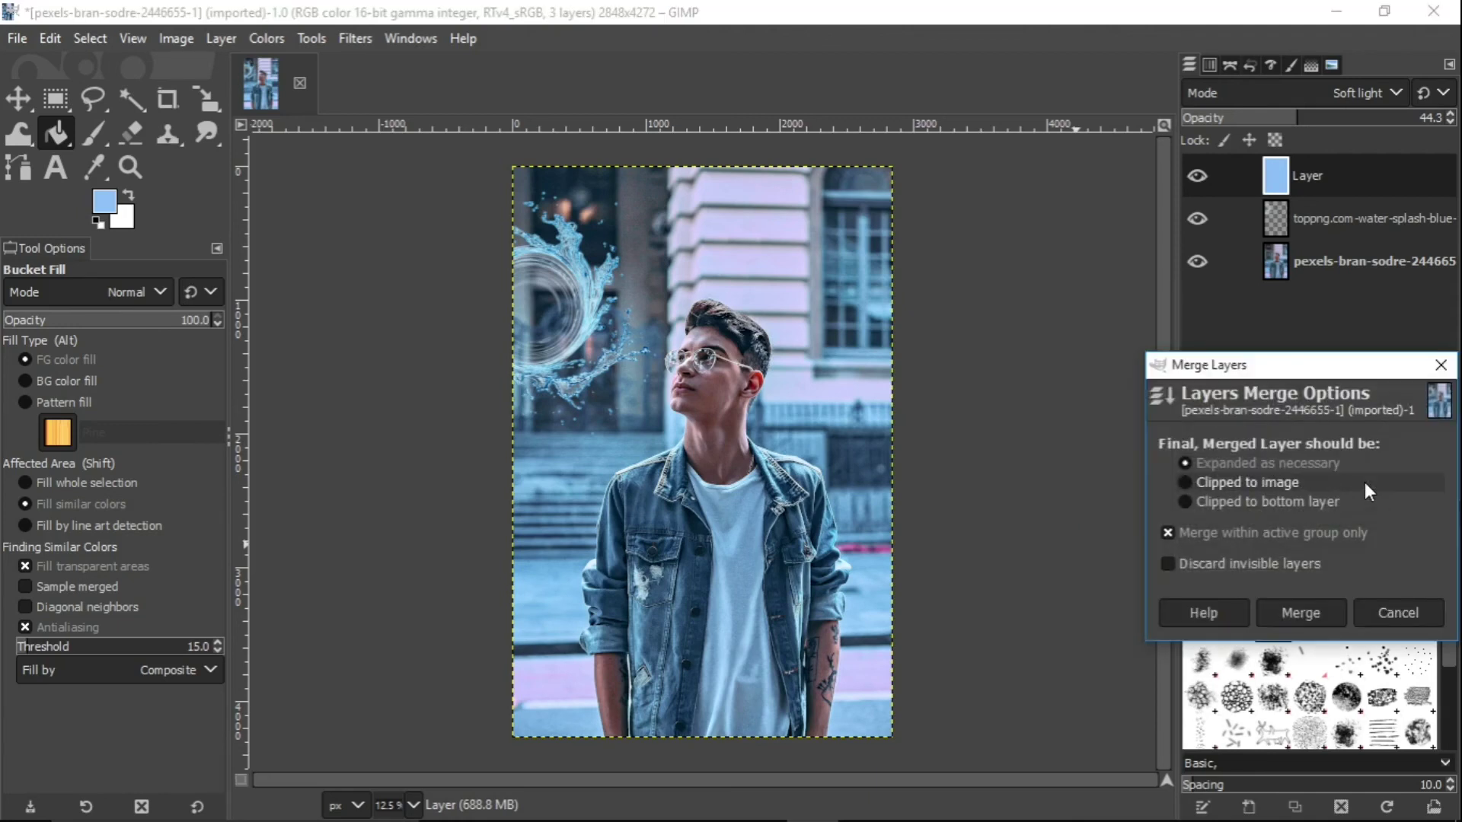
left_click(1276, 612)
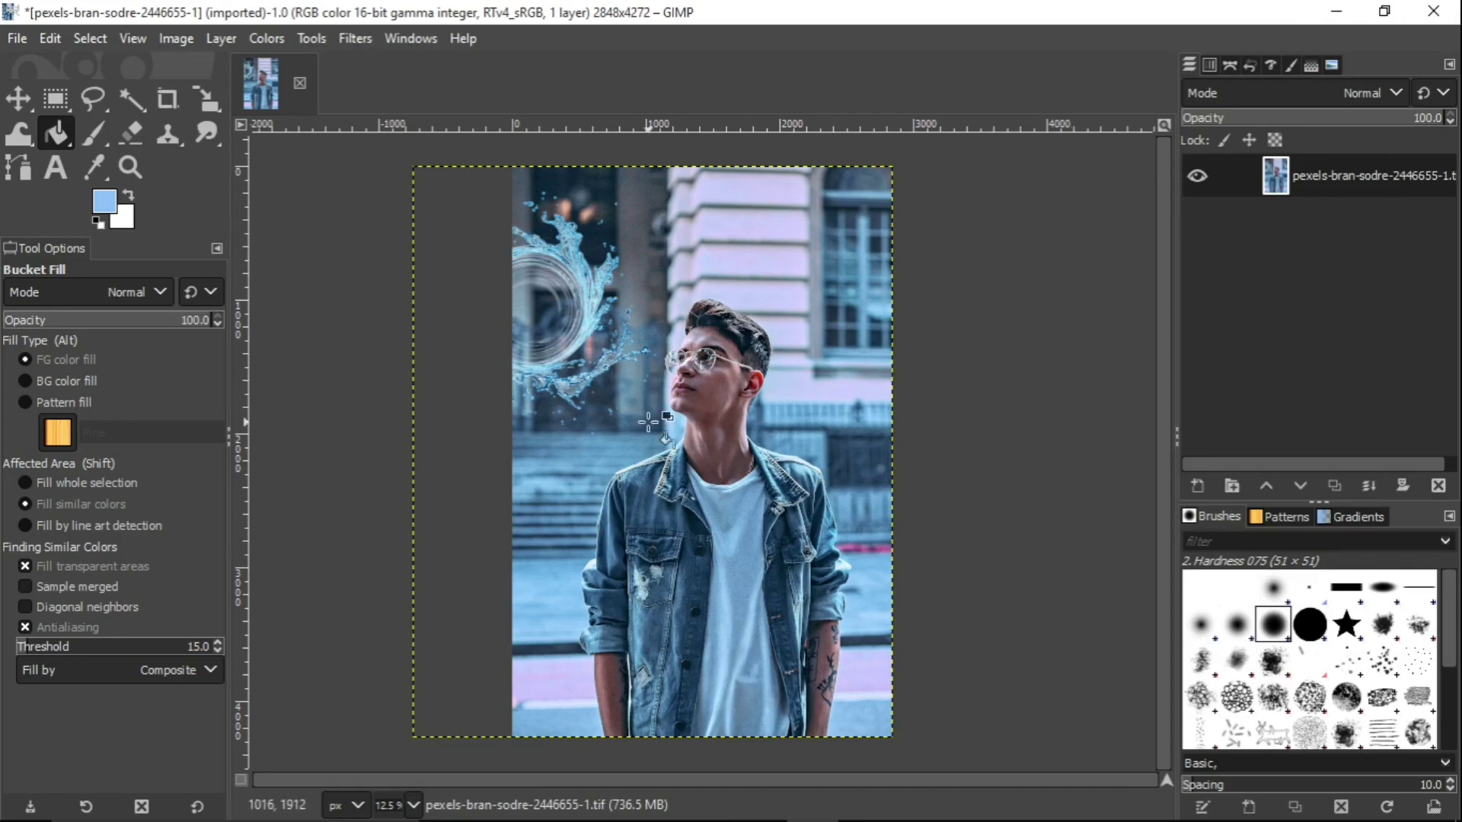
left_click(348, 38)
- Add a black Vignette with Radius 1.335, Squeeze -0.079 and Opacity 48.5, centred slightly right
mouse_move(505, 253)
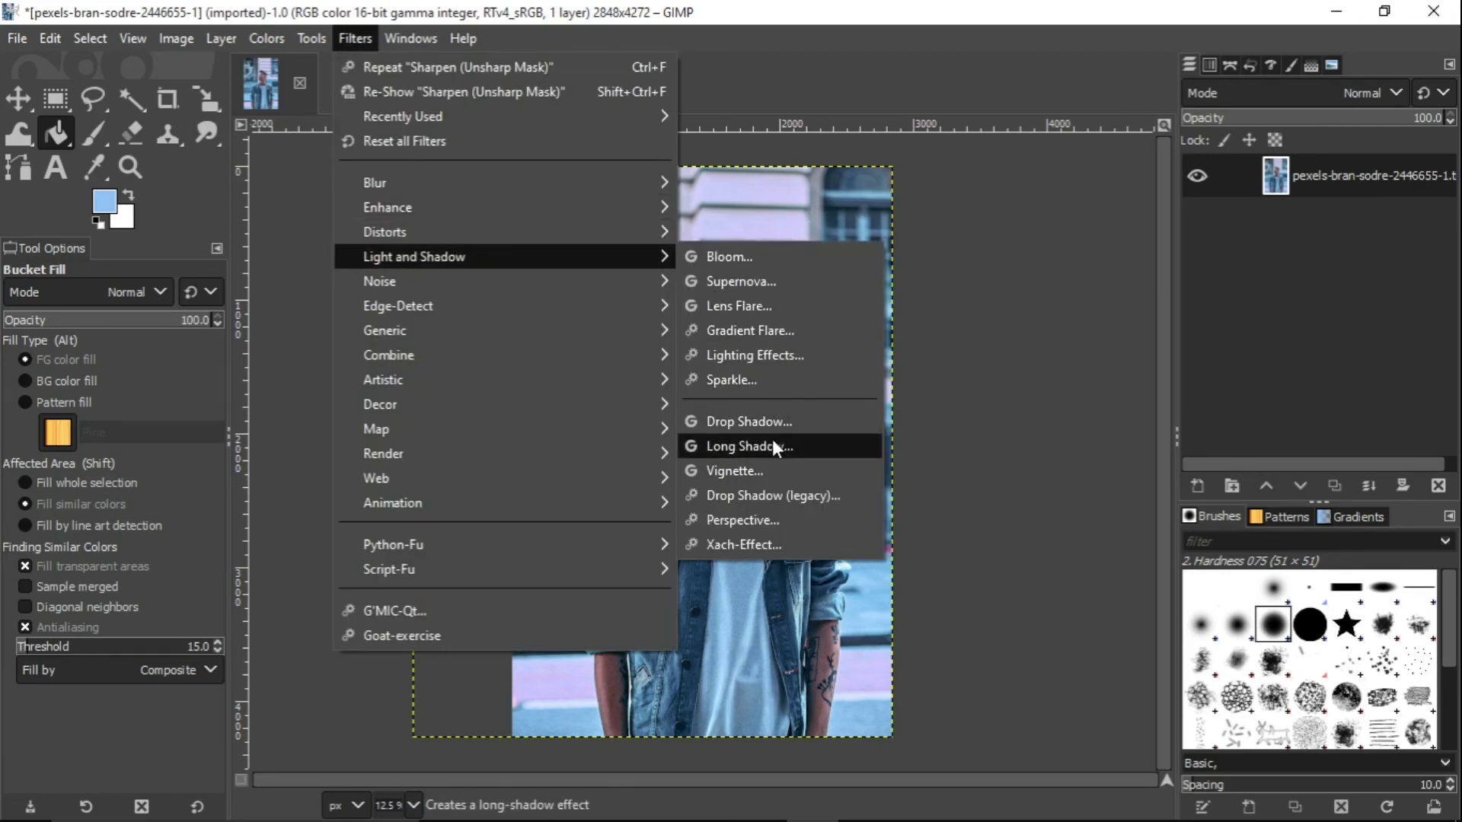
left_click(770, 469)
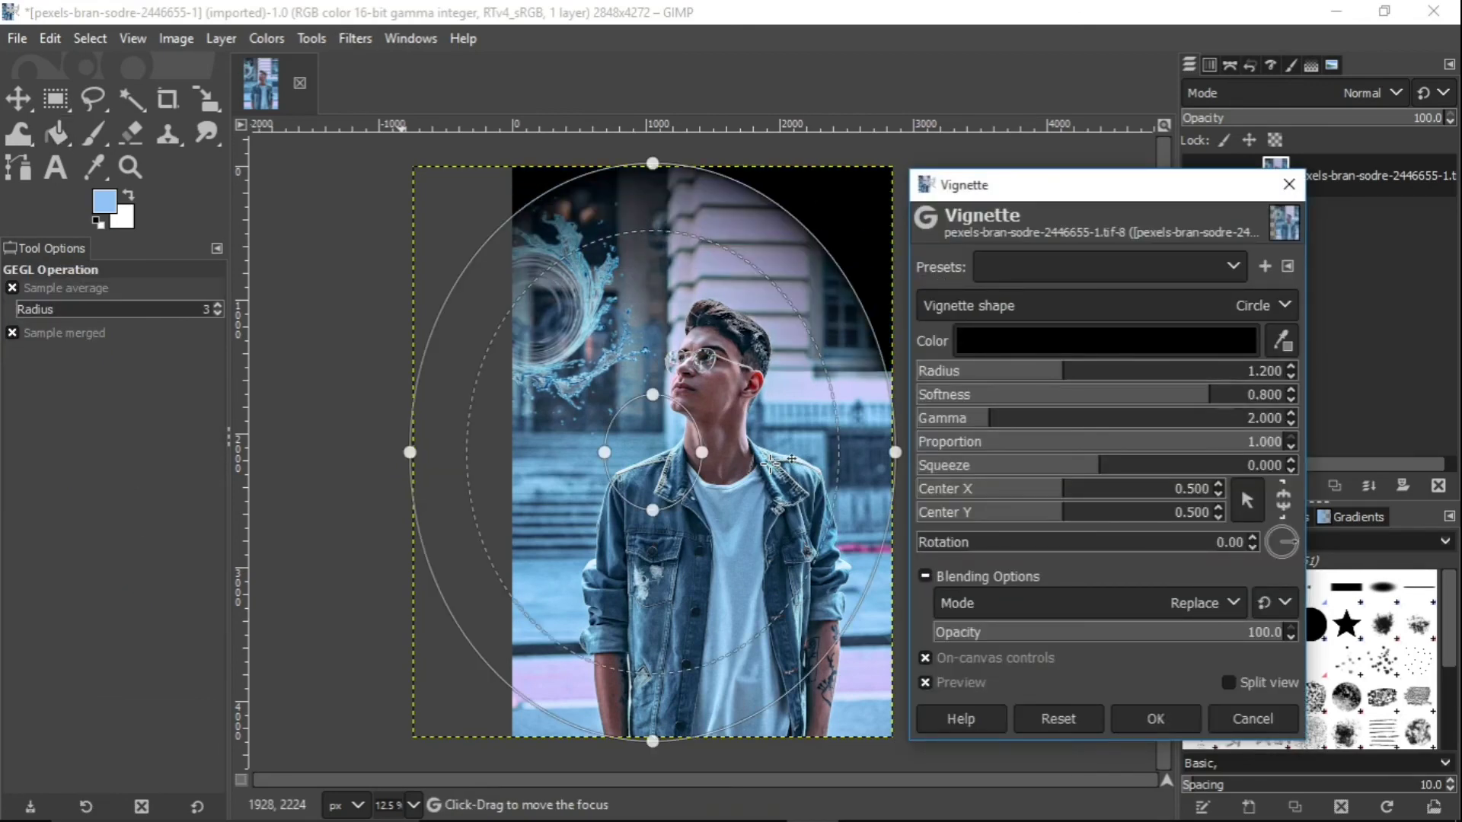
left_click_drag(411, 452, 863, 452)
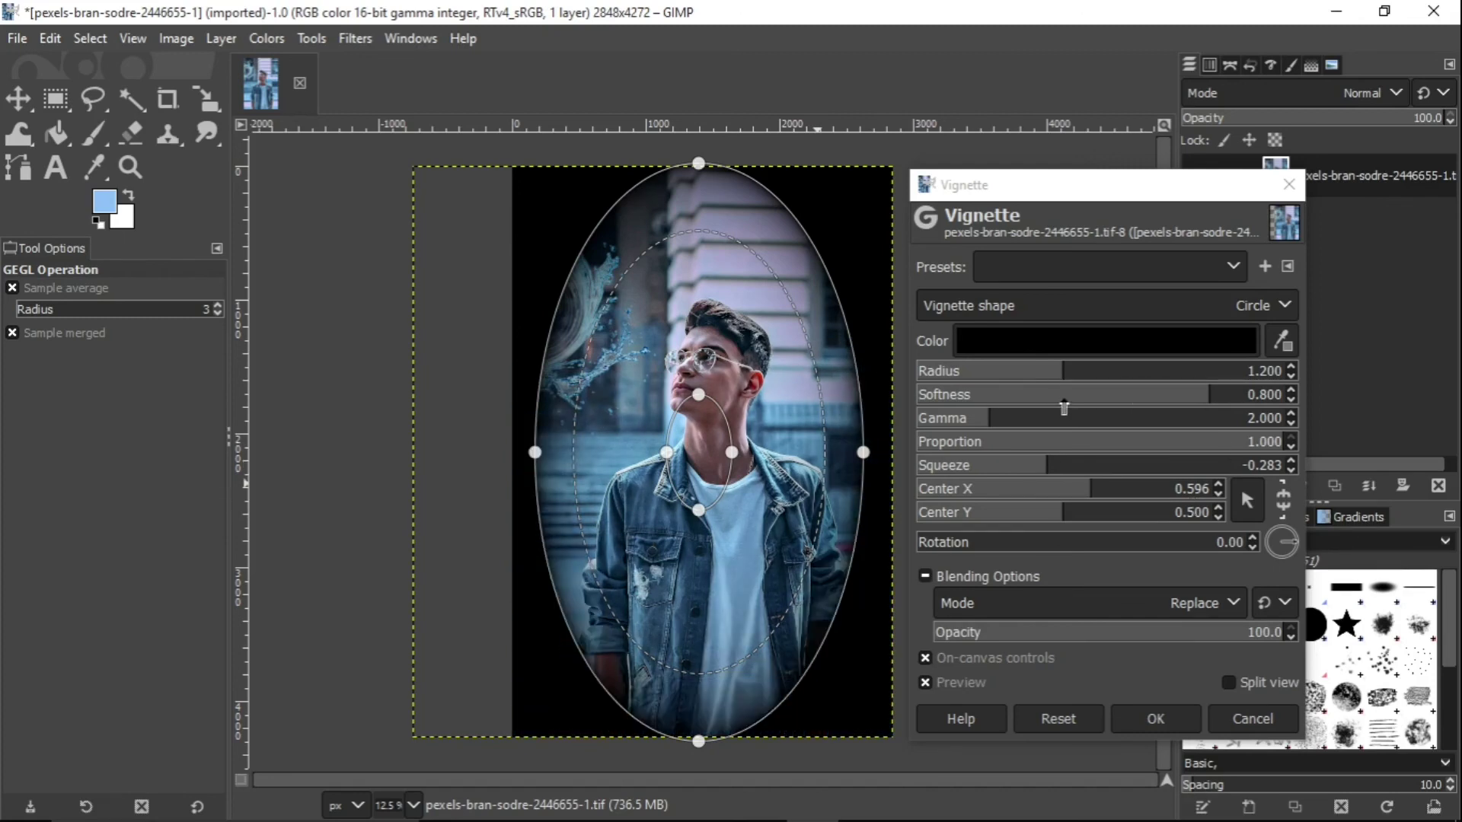
left_click(1032, 633)
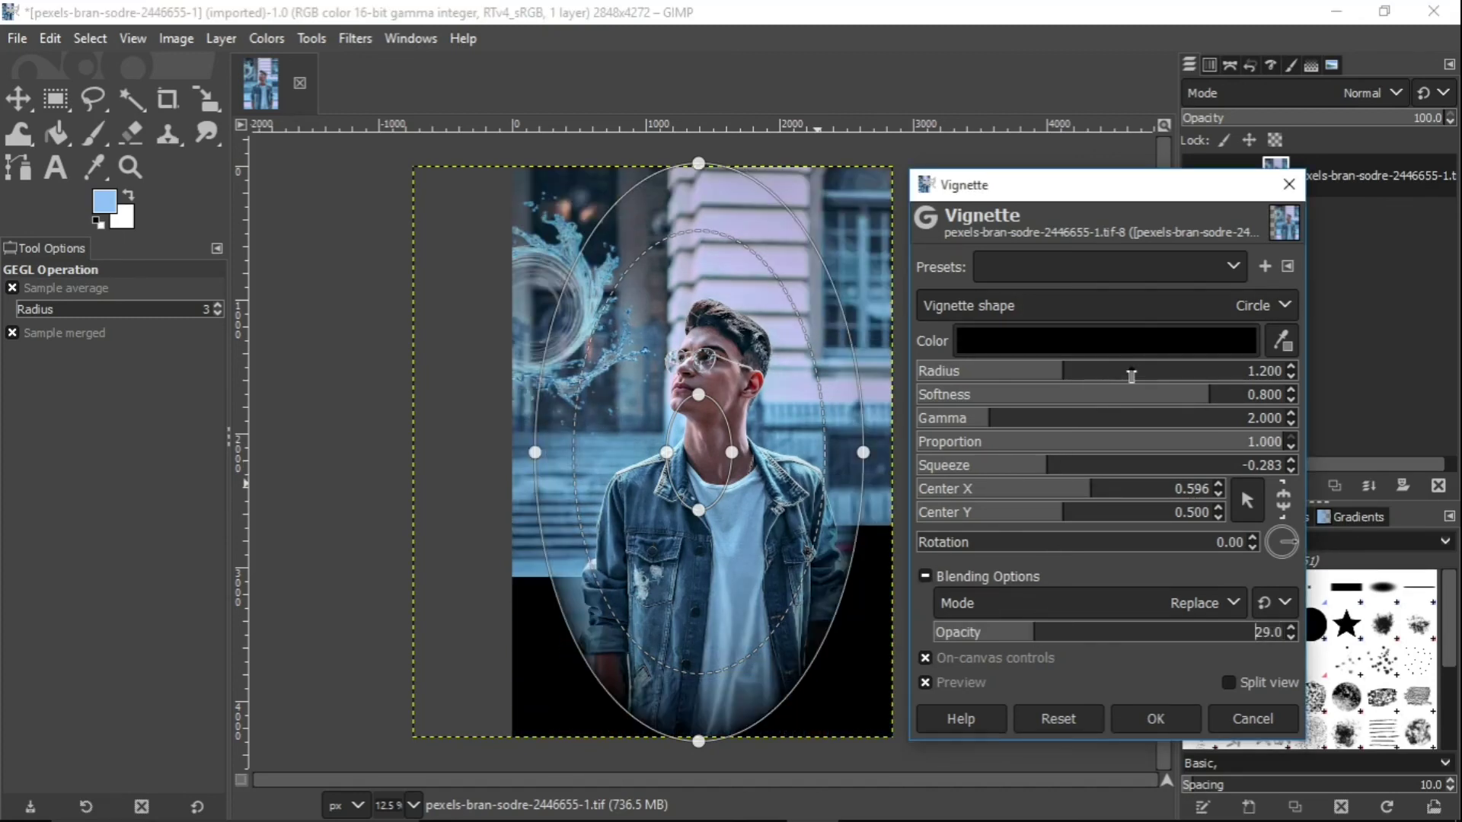
left_click(1129, 376)
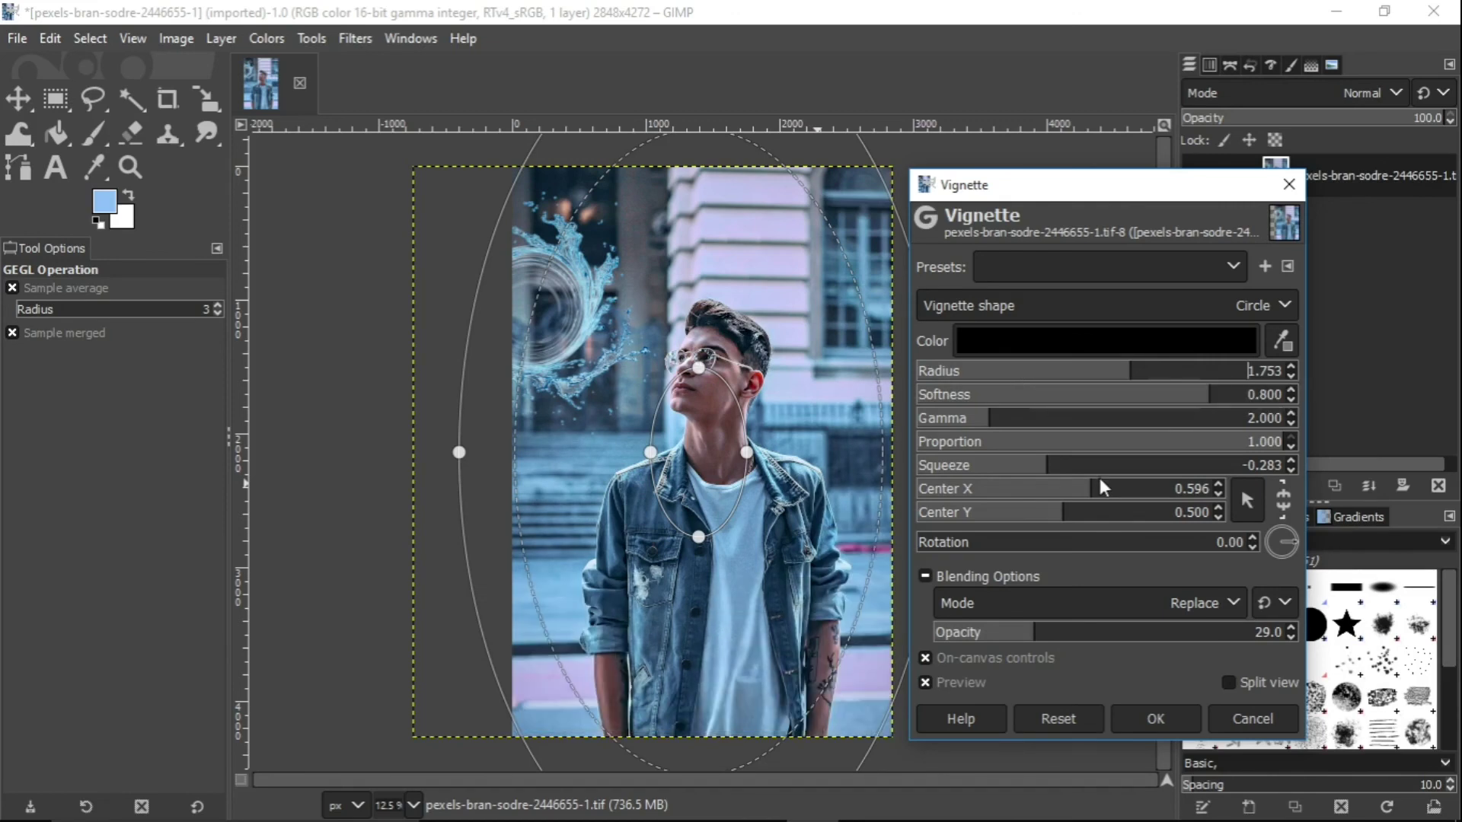
left_click(1101, 633)
left_click_drag(990, 185, 1066, 186)
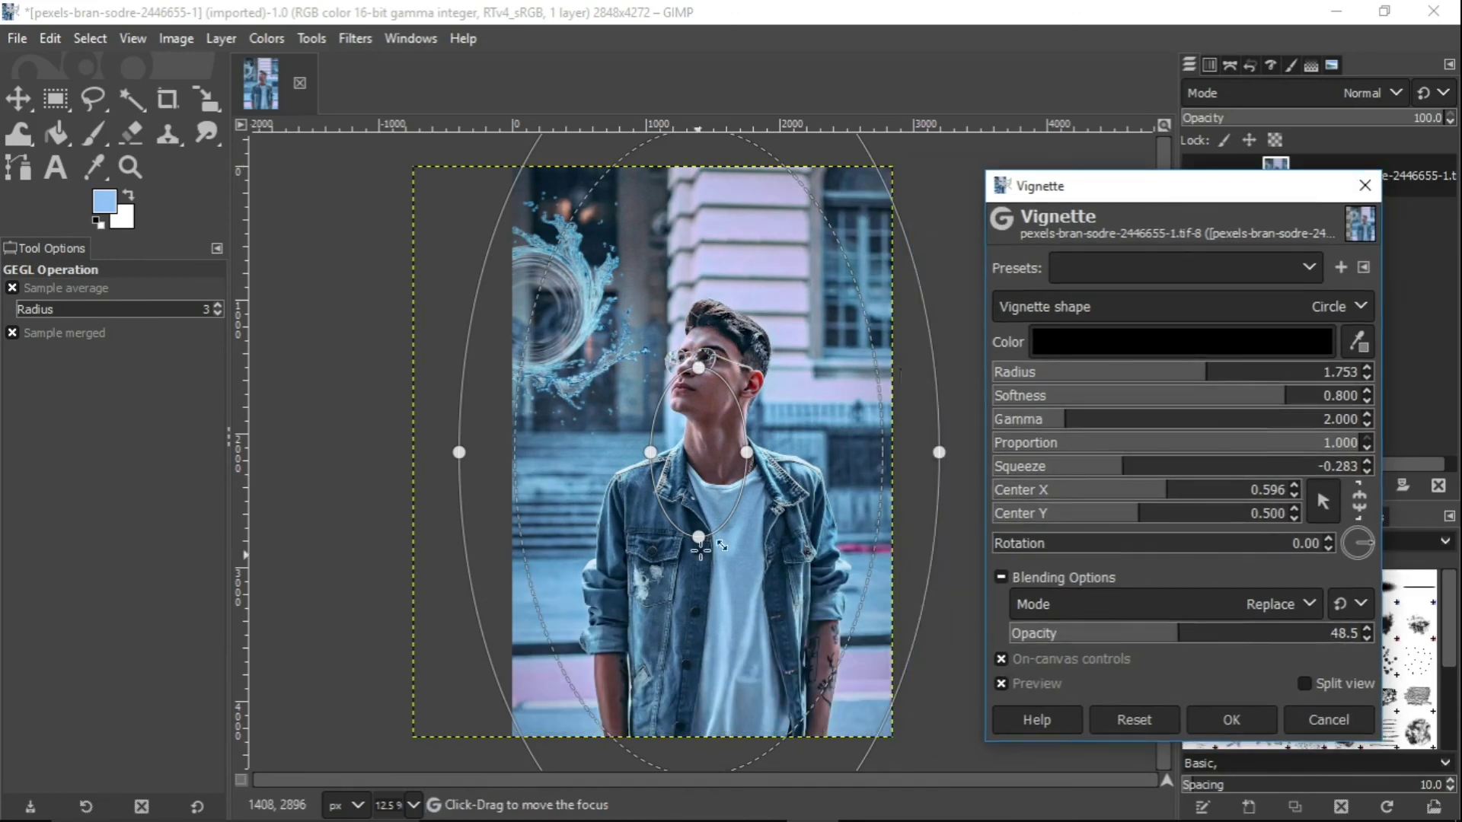
left_click_drag(698, 537, 698, 516)
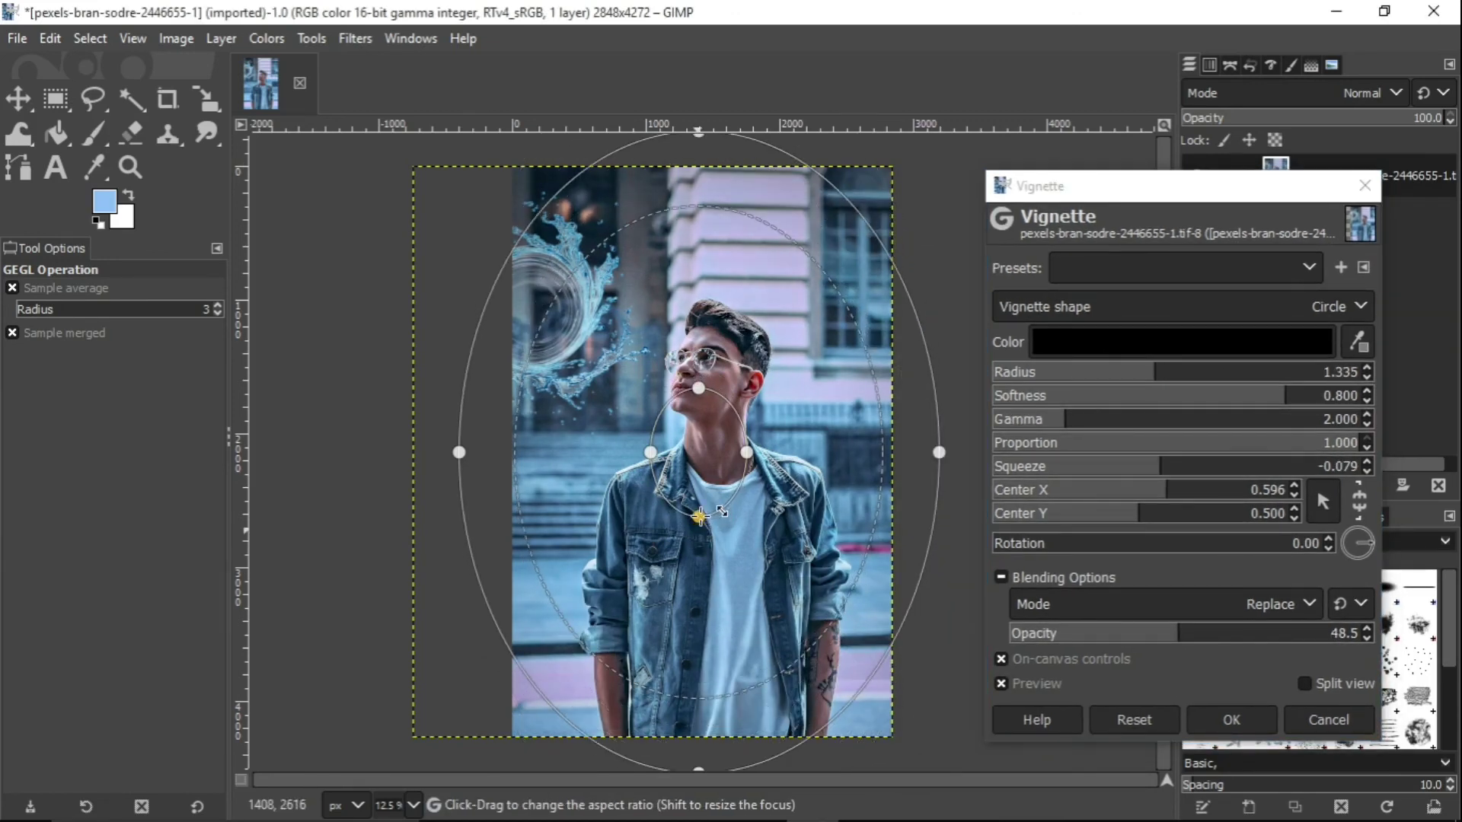
left_click(1224, 720)
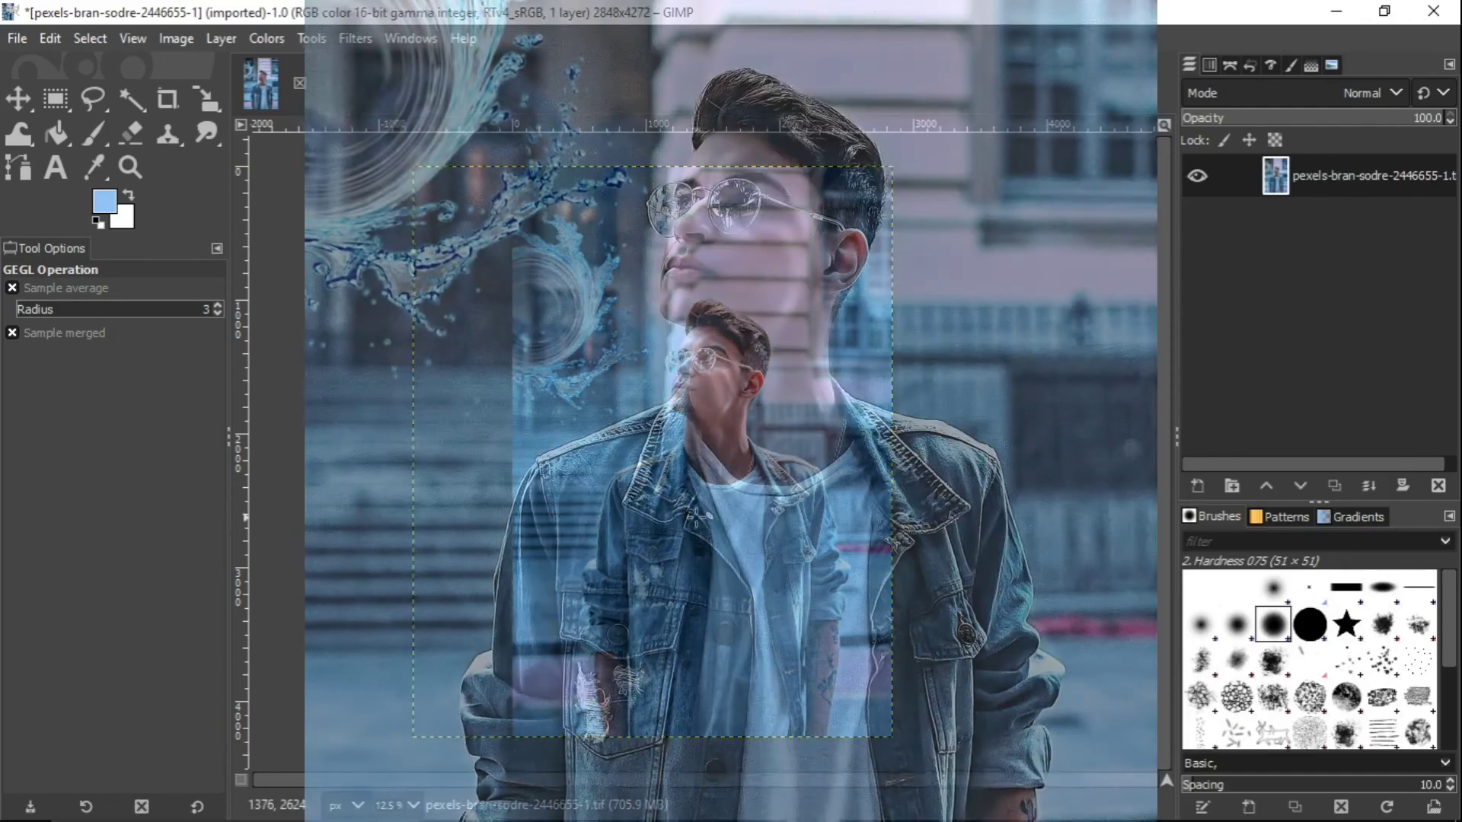